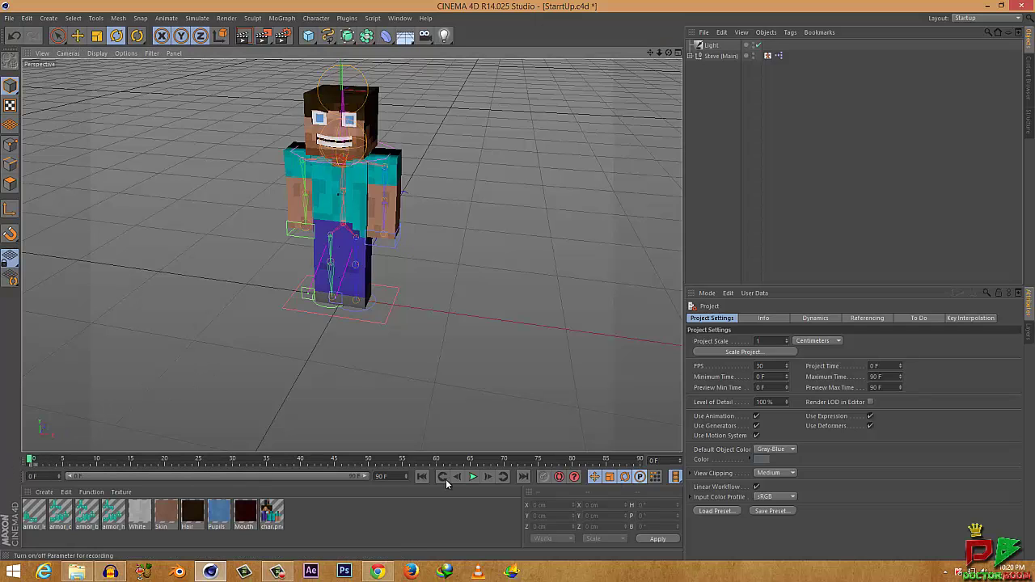
Open the Visual Selector of the Steve rig in its own window, widen it and fit the whole control picture inside
double_click(767, 56)
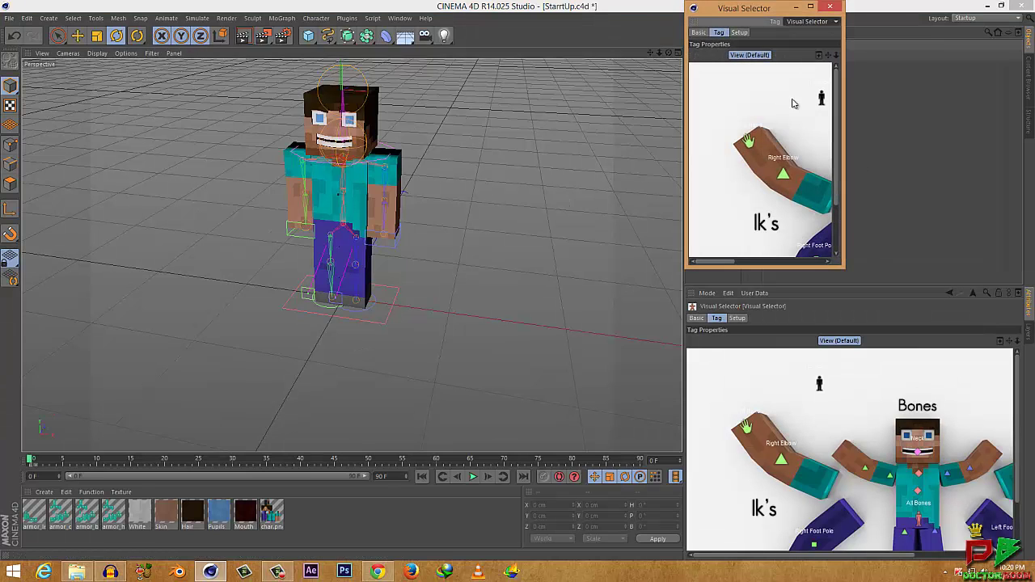
left_click_drag(691, 245, 605, 275)
scroll(361, 293, "up", 3)
scroll(396, 261, "down", 2)
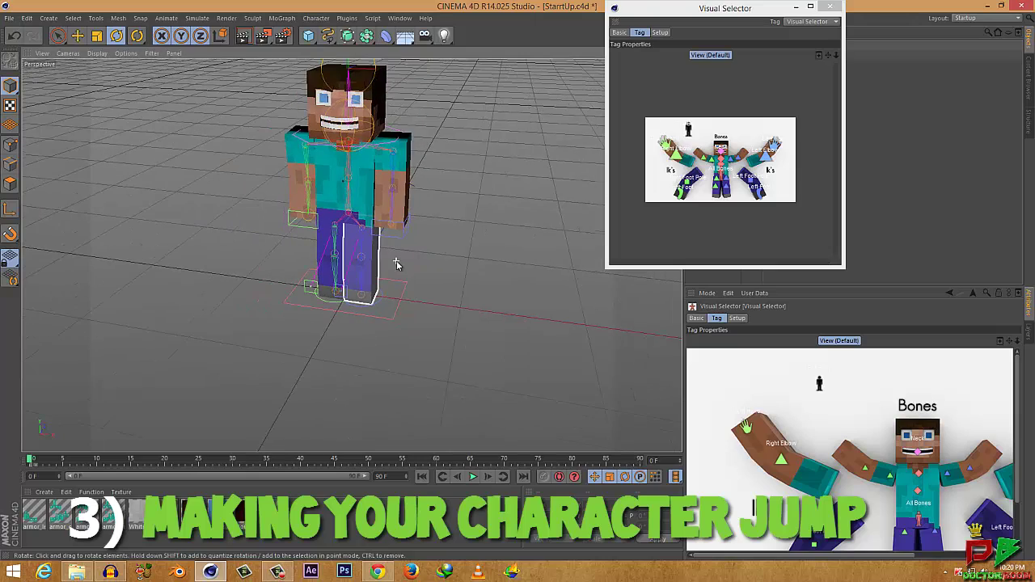
right_click(396, 261)
left_click(481, 196)
middle_click_drag(482, 229, 474, 292, "alt")
scroll(437, 322, "up", 3)
scroll(437, 323, "down", 3)
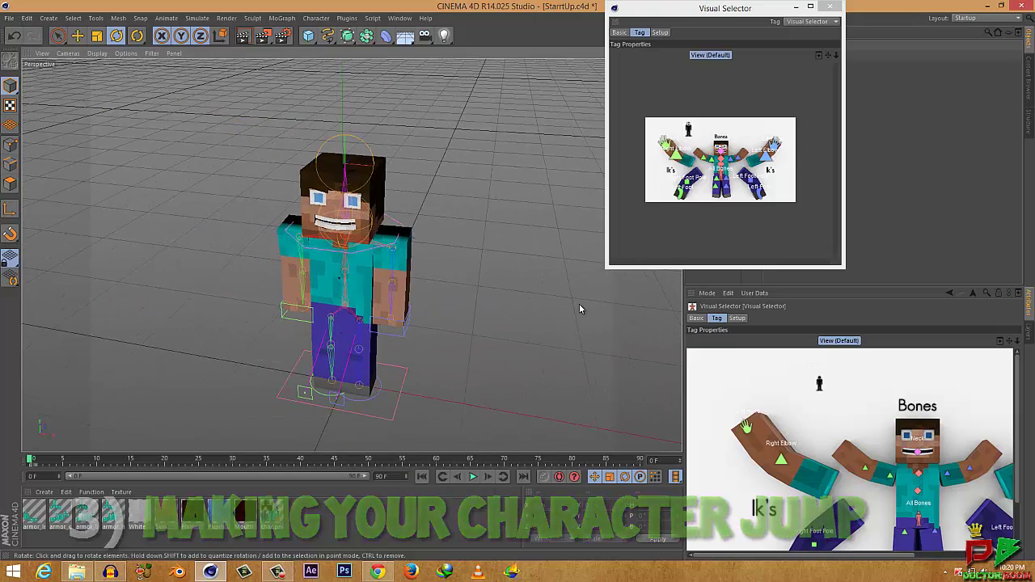
scroll(578, 301, "down", 1)
left_click(713, 207)
scroll(712, 208, "up", 2)
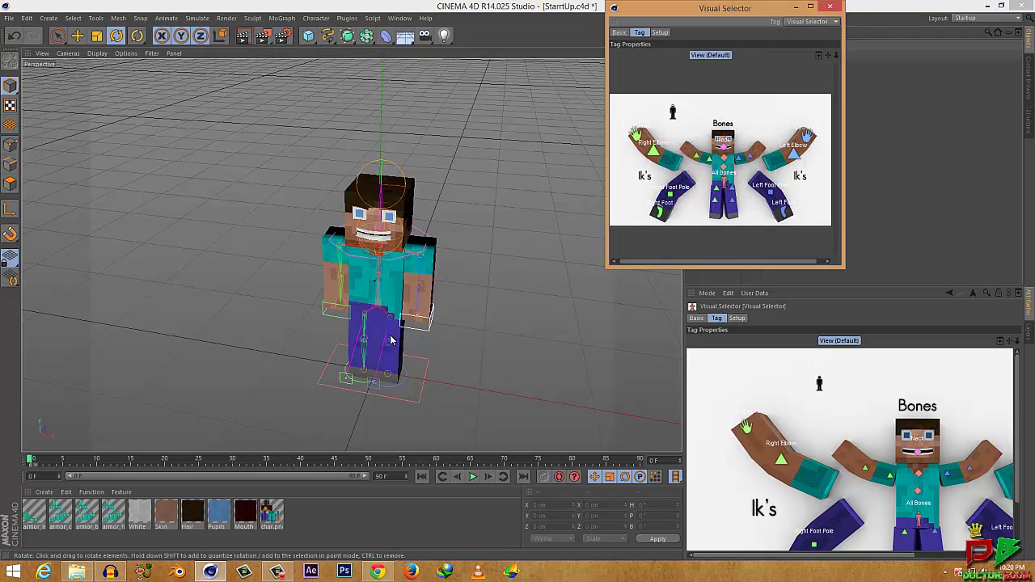
Turn on Autokeying at frame 0 and lower the rig's main bone to a Y position of about 79 cm for a crouch
left_click(661, 214)
key("e")
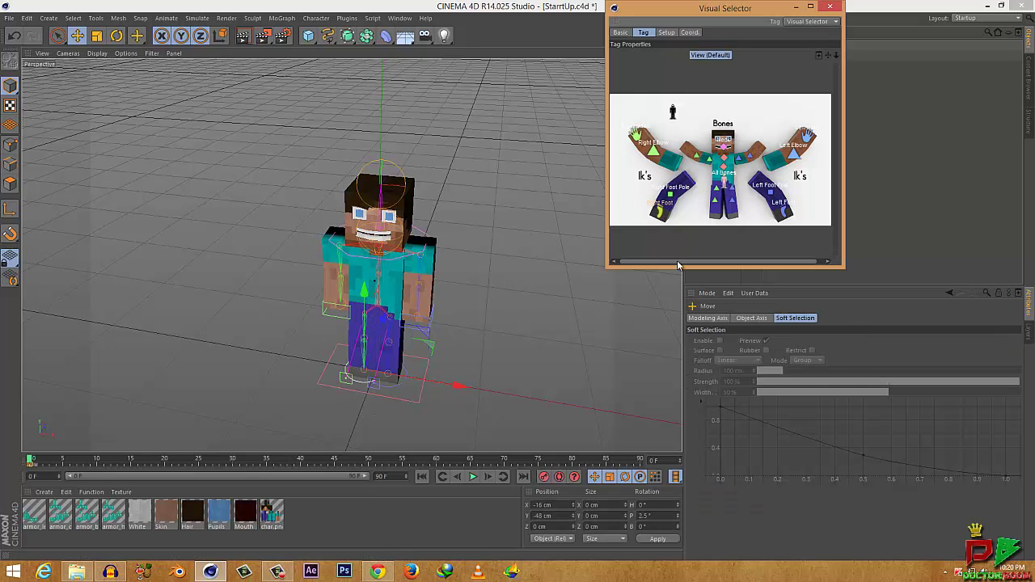
left_click(560, 477)
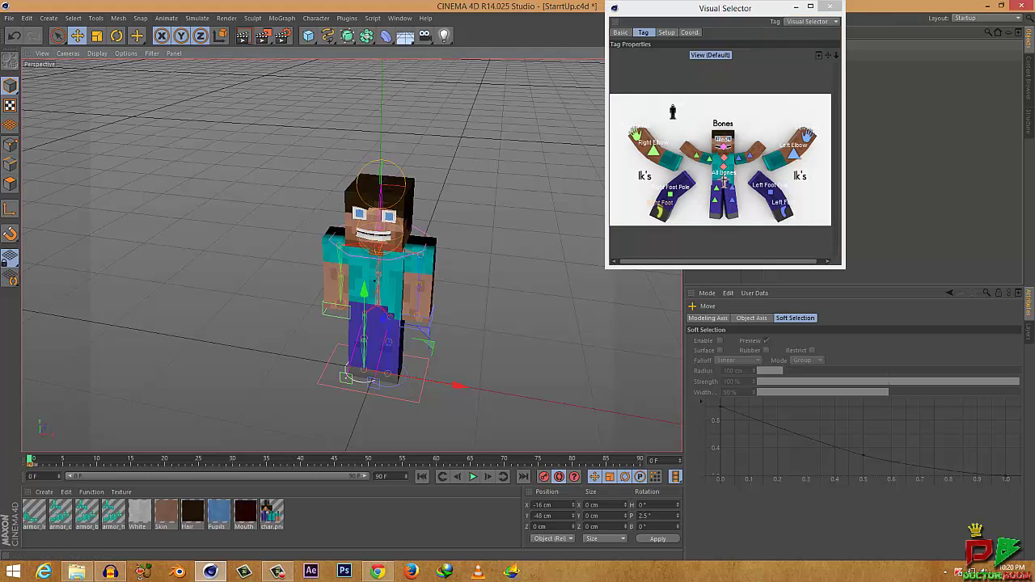
left_click(724, 181)
left_click_drag(380, 238, 382, 261)
Spread the feet sideways at frame 0, with the right foot at about X -27 cm and the left foot at about X 21 cm
left_click(658, 217)
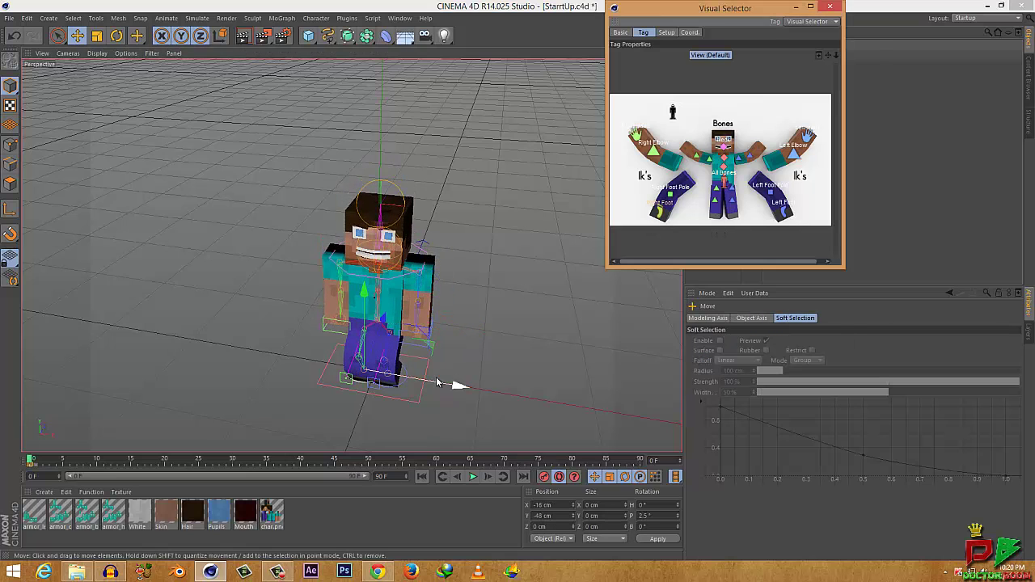
left_click_drag(435, 385, 432, 385)
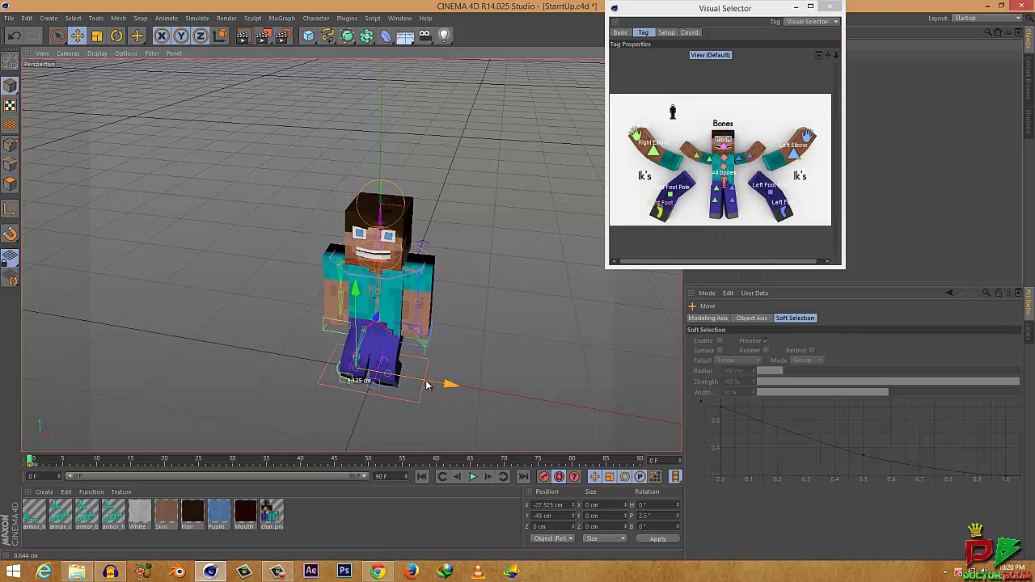
left_click(784, 212)
left_click_drag(474, 391, 469, 391)
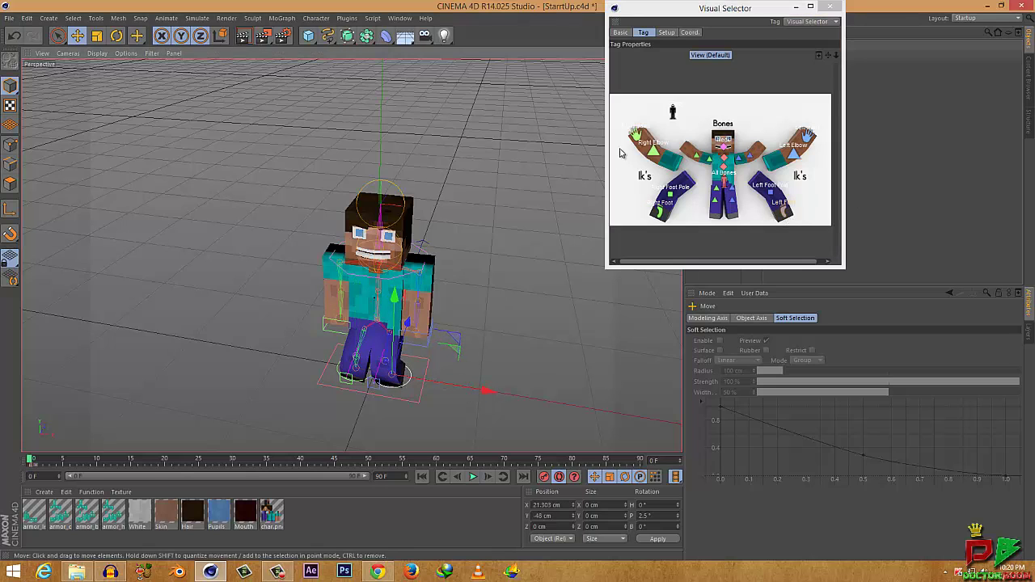
Raise both hand controls at frame 0 so the arms bend at the elbows in the crouch pose
left_click(637, 134)
left_click_drag(351, 294, 345, 247)
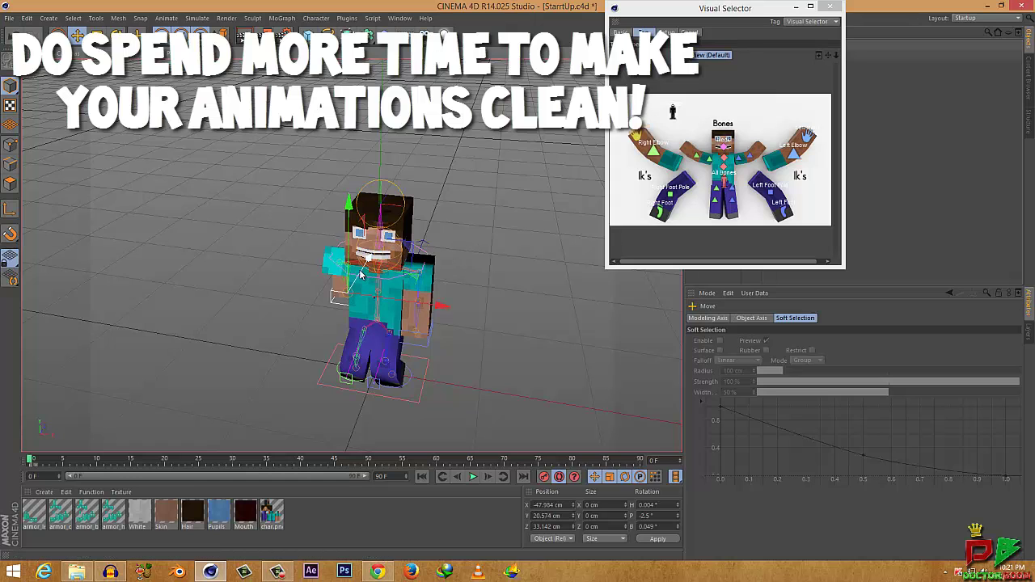
left_click(807, 139)
mouse_move(425, 301)
left_mouse_down()
mouse_move(428, 239)
mouse_move(398, 237)
mouse_move(408, 236)
mouse_move(427, 288)
left_mouse_up()
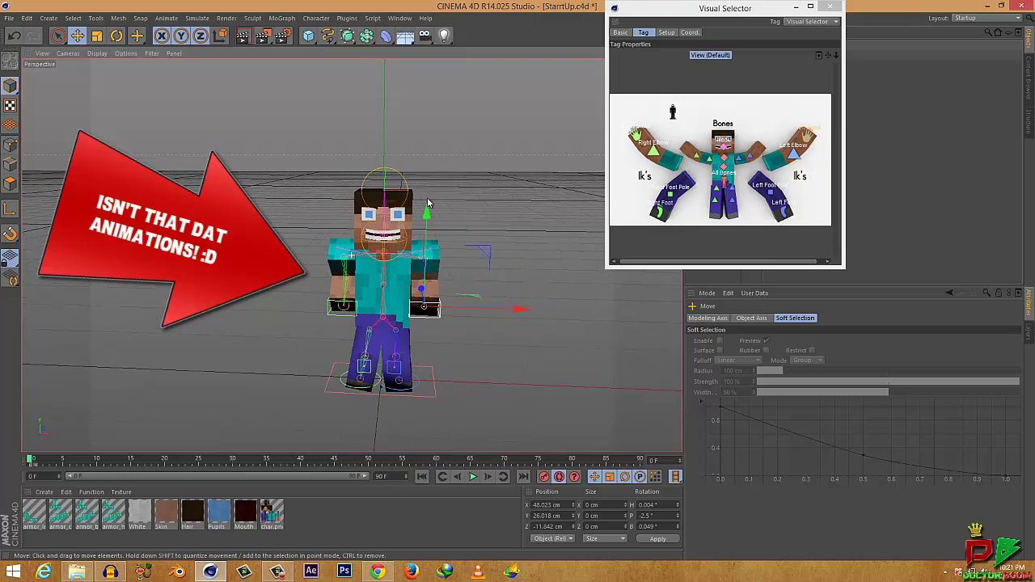
Go to frame 20 and lift the main bone to a Y position of about 231 cm for the top of the jump
left_click_drag(32, 460, 161, 461)
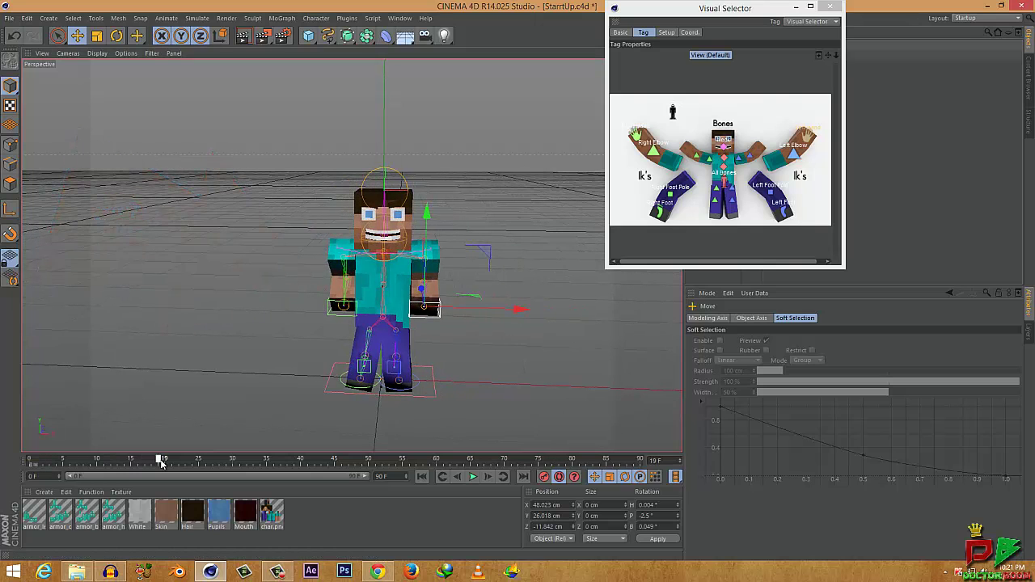
left_click(725, 180)
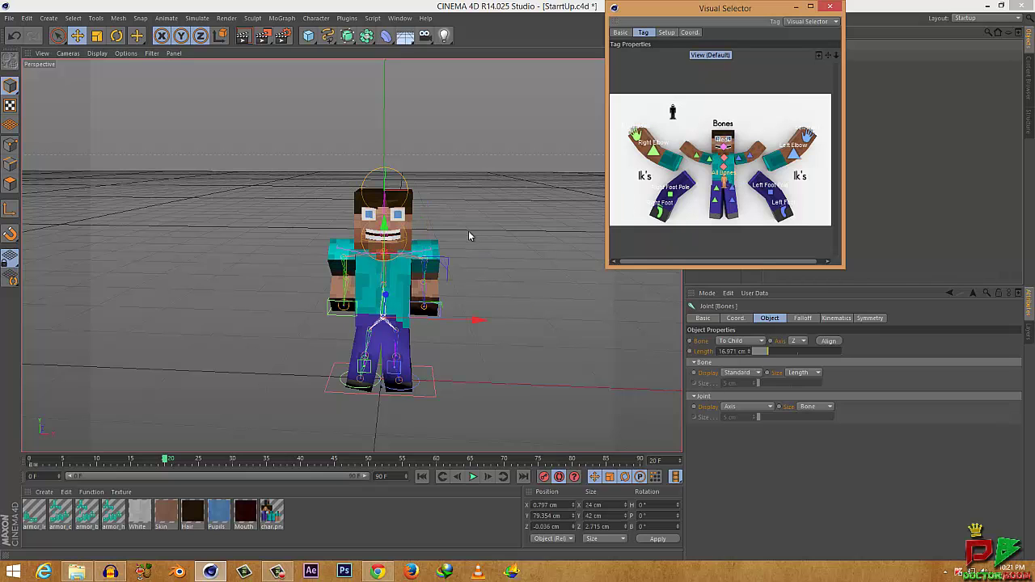
left_click_drag(381, 233, 396, 95)
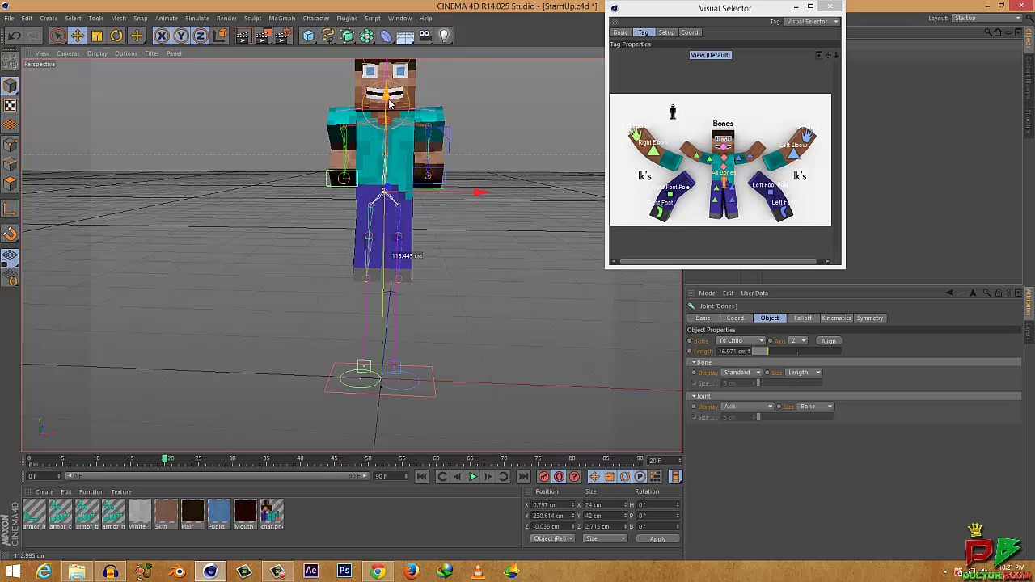
Raise the right foot control at frame 20 to about Y 102 cm and move it back to about Z 19 cm
left_click(659, 214)
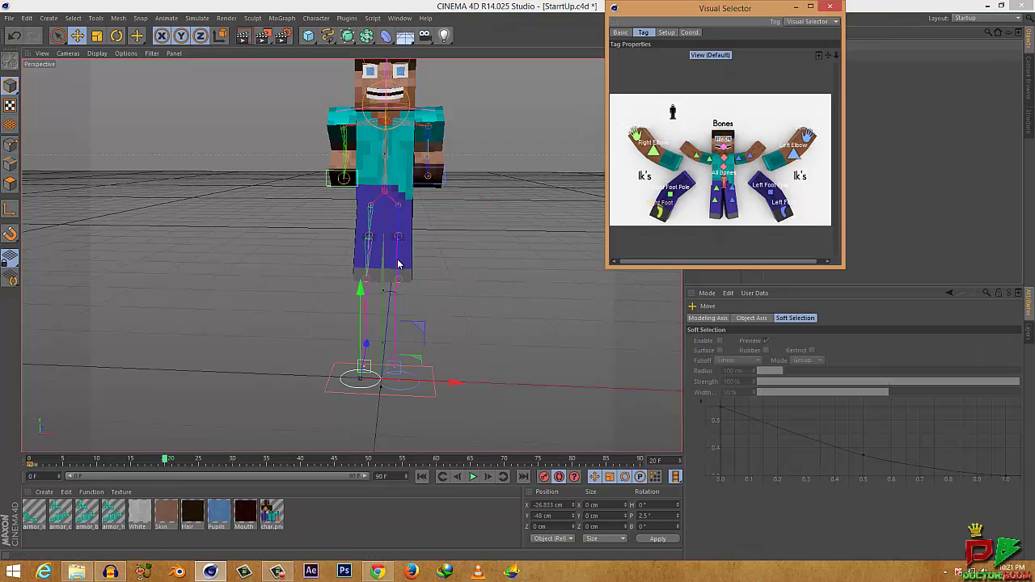
left_click_drag(400, 384, 344, 250)
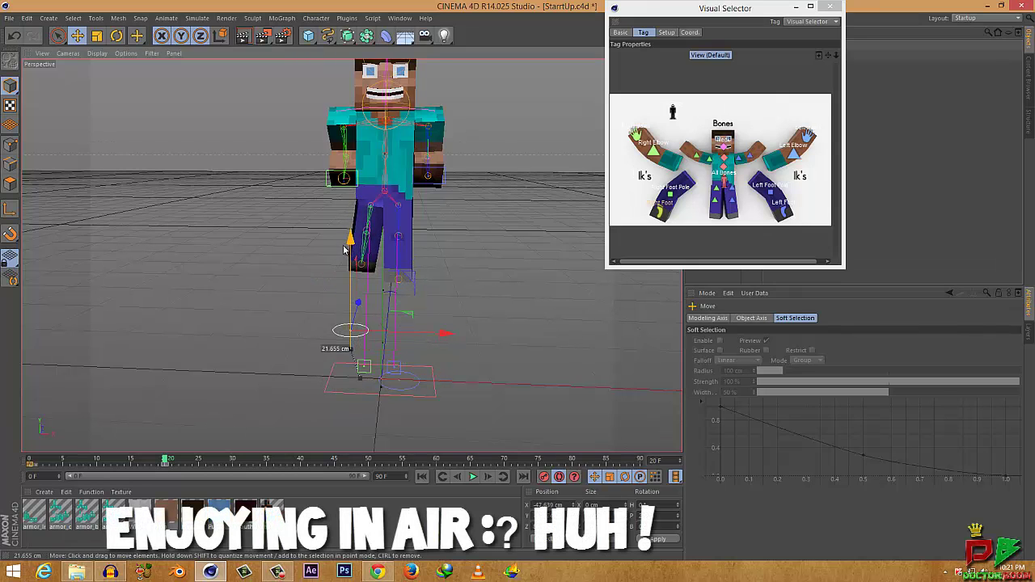
left_click_drag(353, 209, 388, 242)
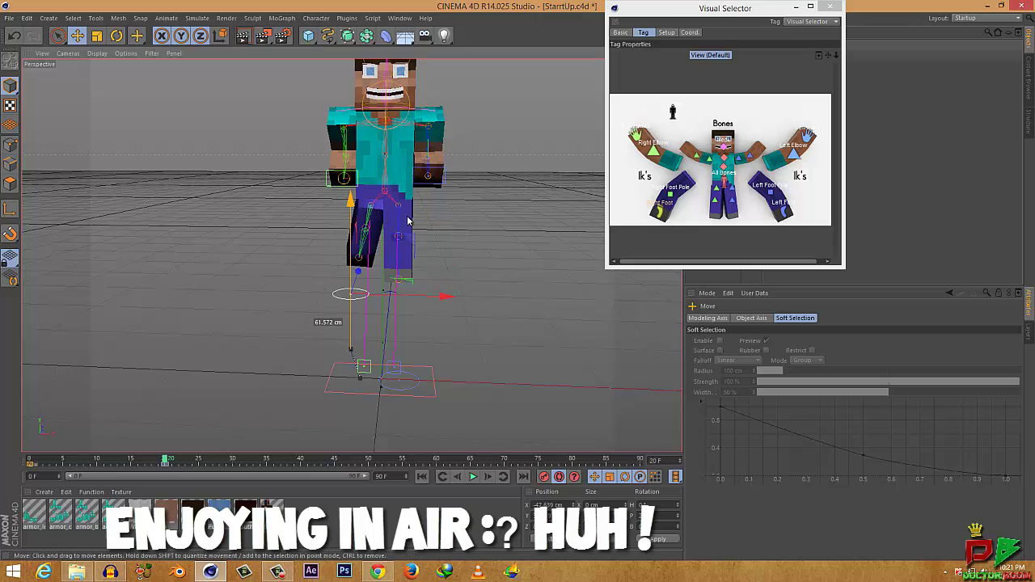
left_click_drag(450, 275, 202, 296, "alt")
left_click_drag(435, 298, 386, 300)
left_click_drag(338, 231, 338, 197)
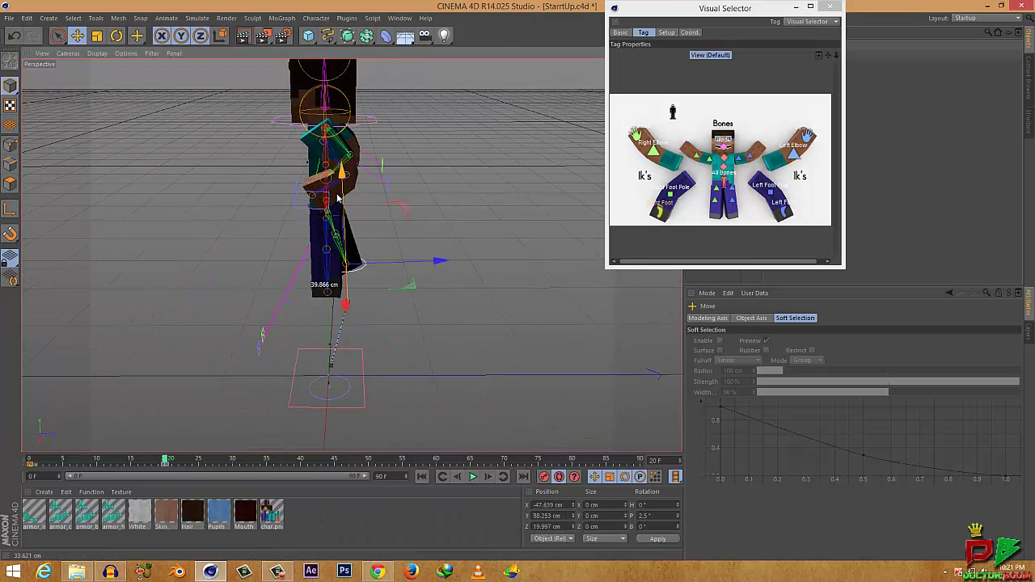
Raise the left foot control at frame 20 to about Y 99 cm and move it back to about Z 10 cm
left_click(783, 226)
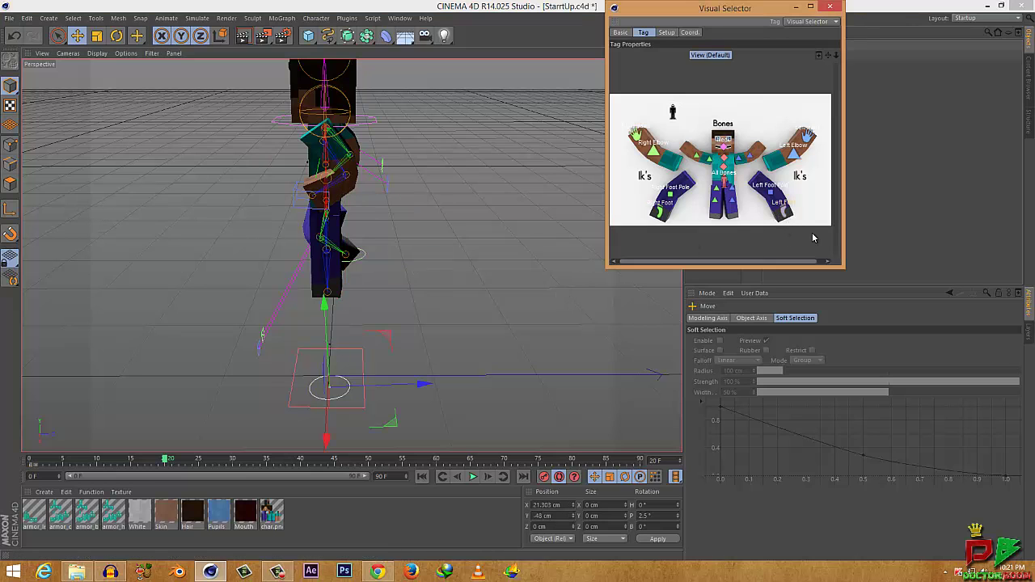
left_click_drag(326, 329, 341, 212)
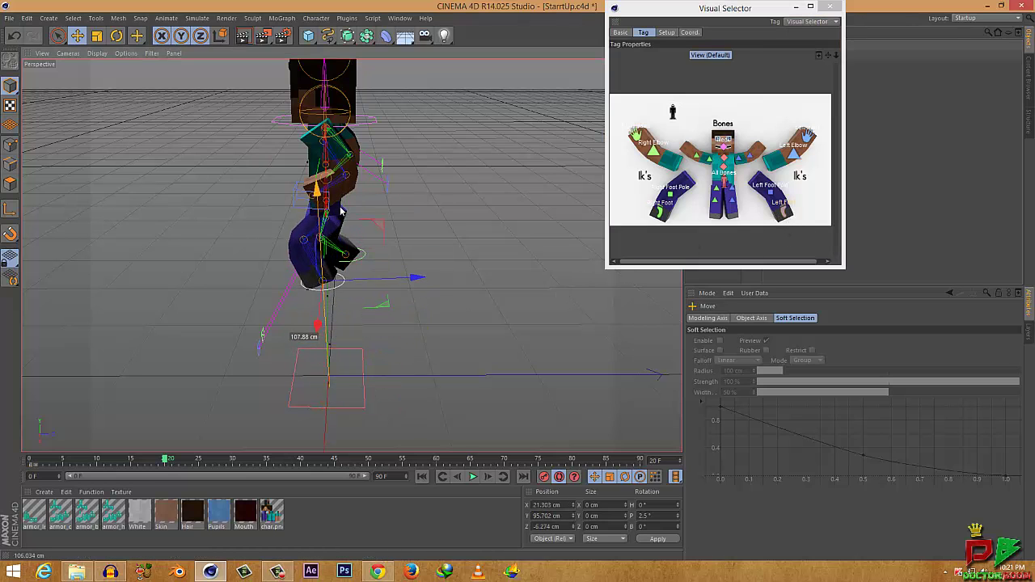
left_click_drag(370, 279, 388, 280)
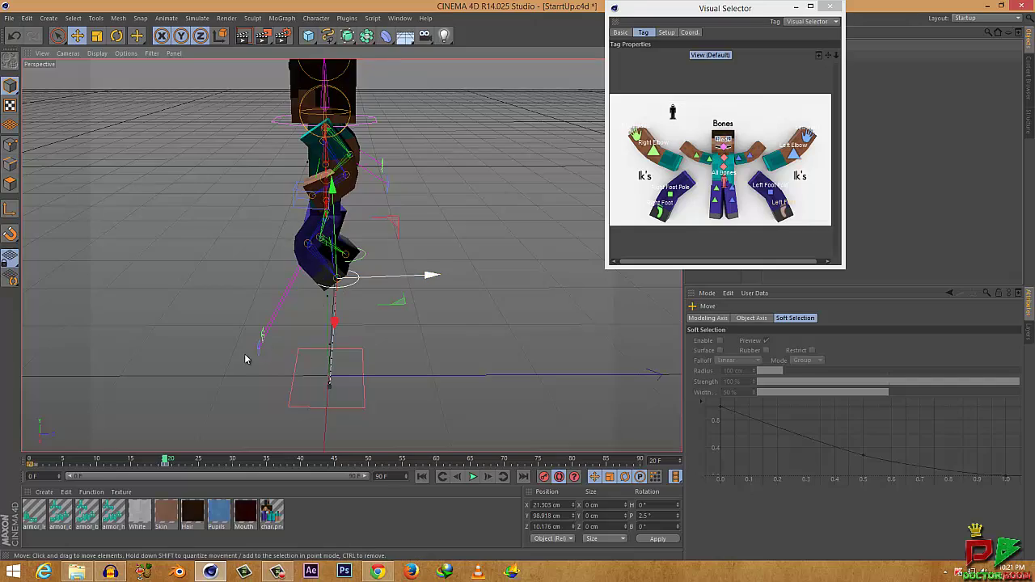
Move the right foot control inward at frame 20 to about X -23 cm
left_click_drag(245, 357, 457, 279, "alt")
left_click_drag(378, 321, 295, 283, "alt")
left_click(660, 220)
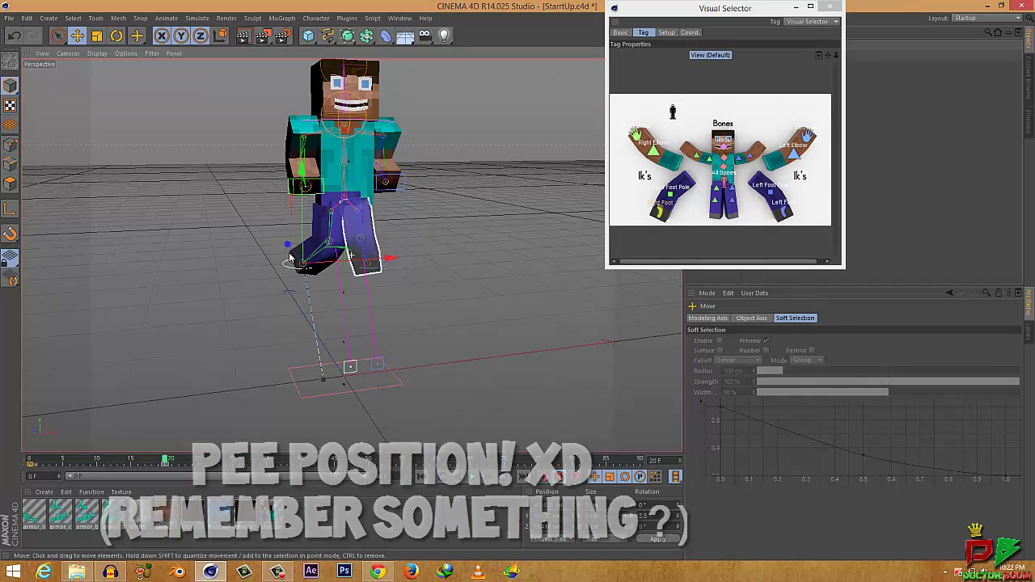
left_click(305, 267)
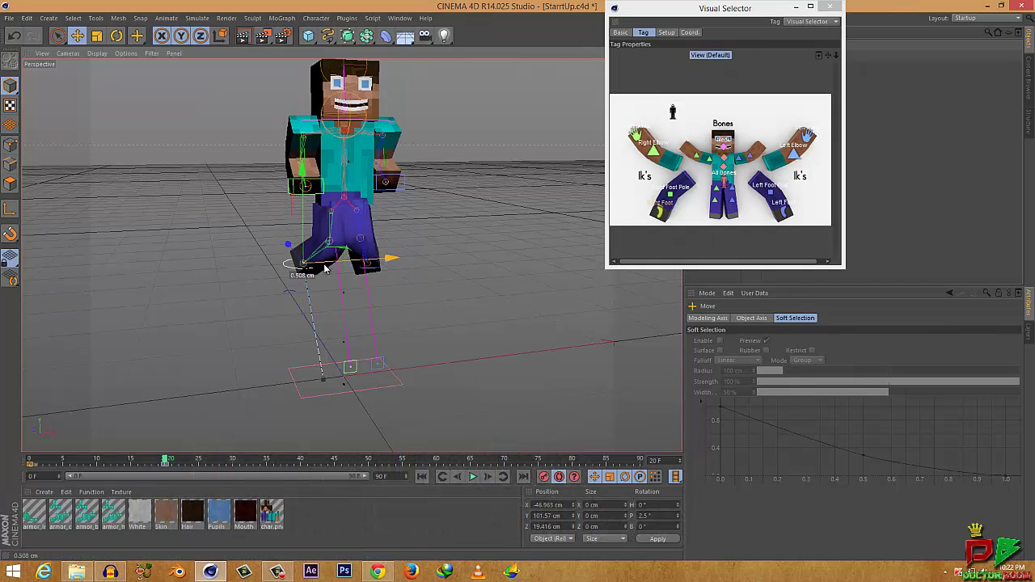
left_click_drag(324, 269, 332, 268)
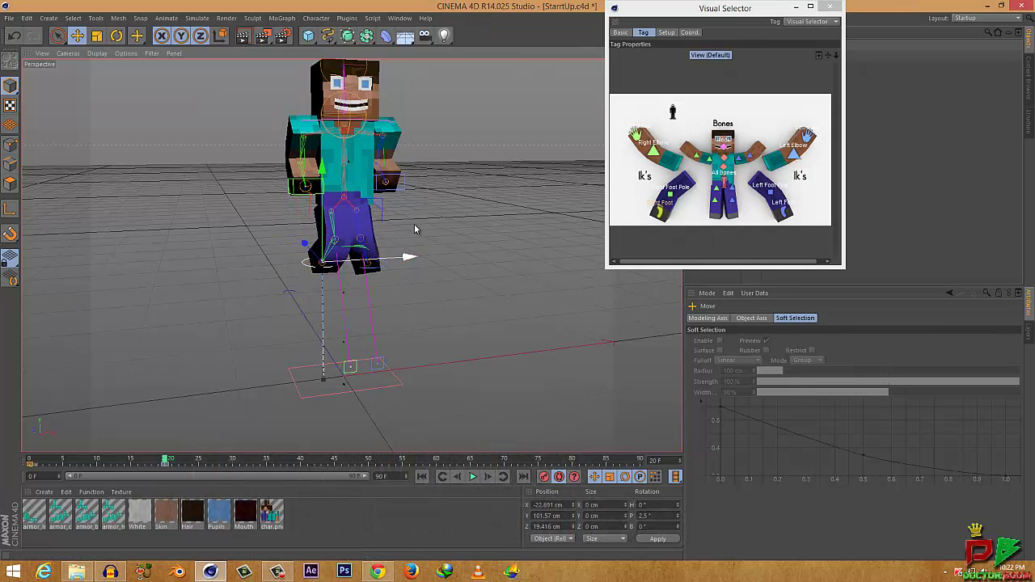
Swing both arms outward at frame 20 by moving the right and left hand controls away from the body, with the left hand raised
left_click(636, 137)
left_click_drag(357, 170, 316, 174)
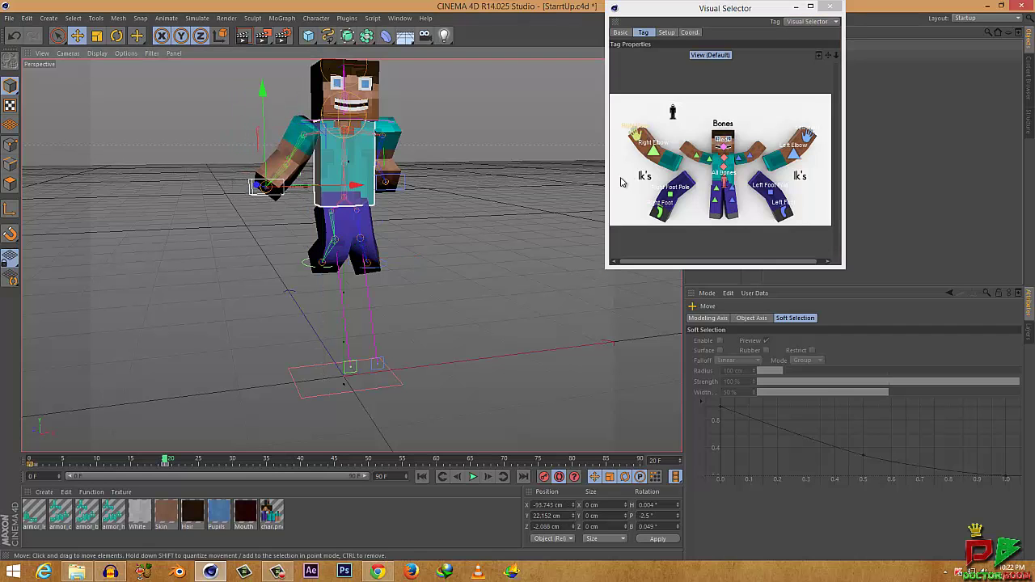
left_click(806, 134)
left_click_drag(438, 177, 509, 177)
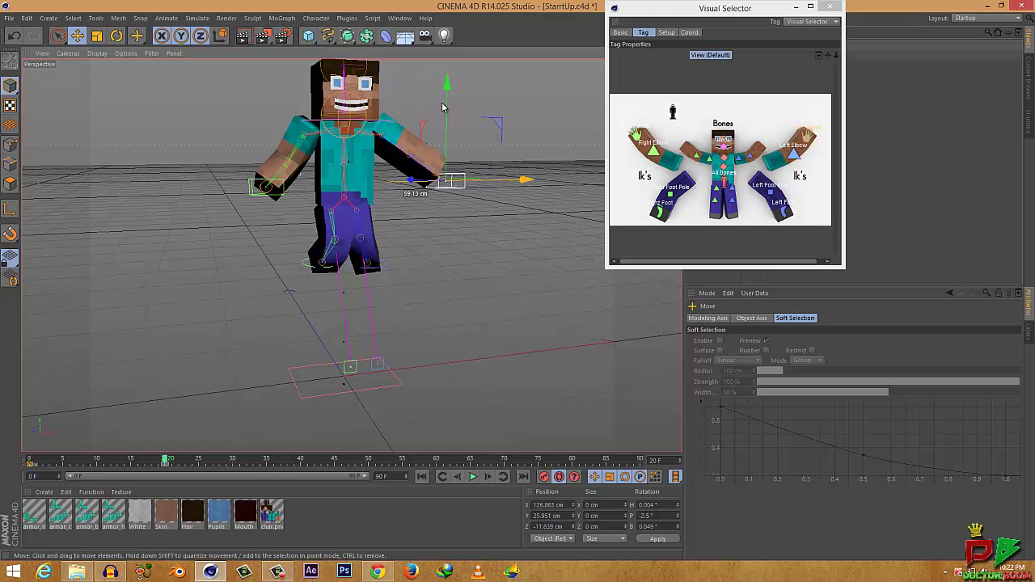
left_click_drag(517, 278, 517, 283)
Play the jump animation from frame 0 to check it, and return to frame 0
left_click_drag(150, 456, 24, 447)
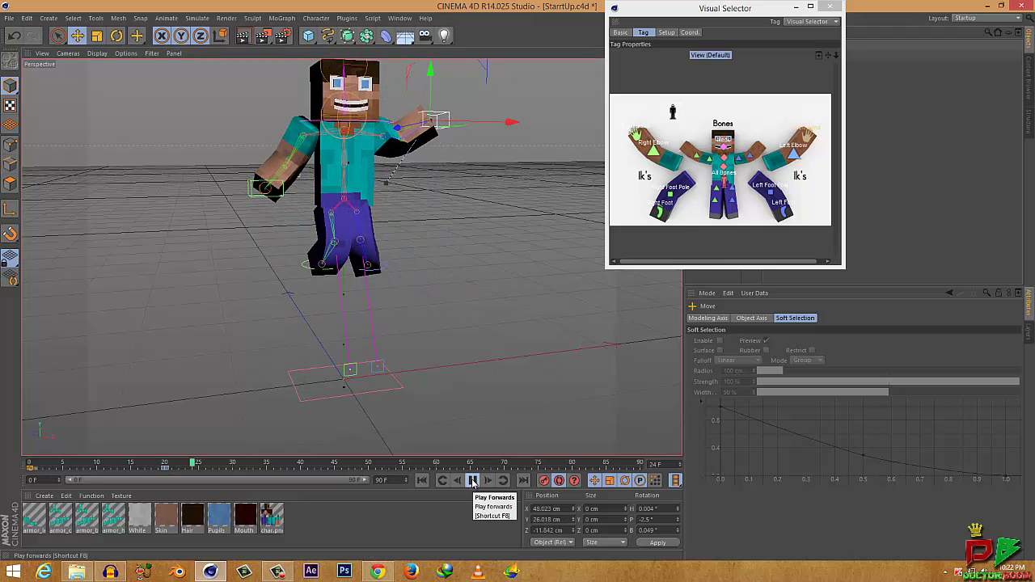
left_click_drag(207, 466, 22, 471)
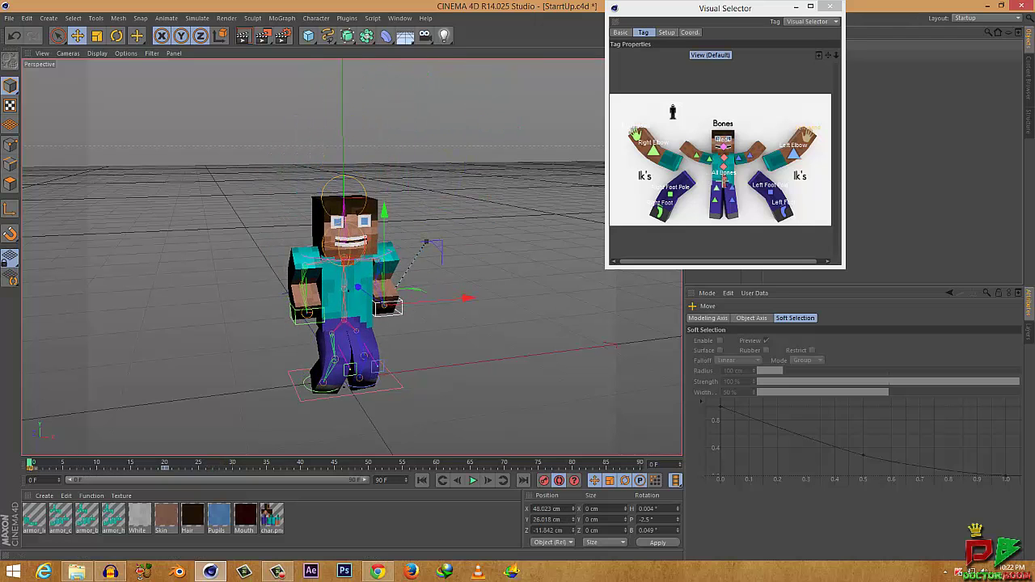
Lower the main bone at frame 0 to a Y position of about 50 cm for a deeper crouch
left_click(732, 188)
key("r")
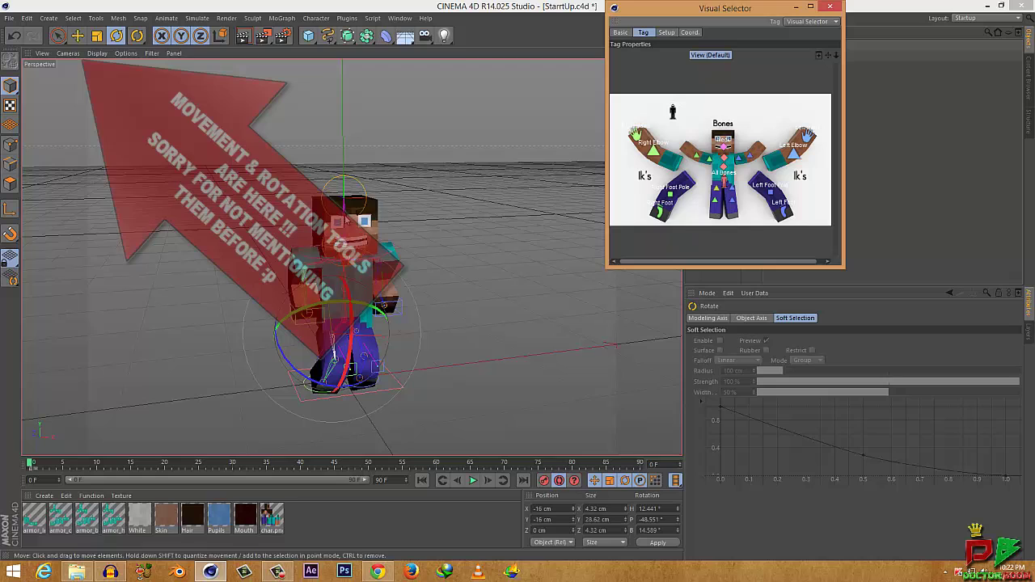
left_click(723, 183)
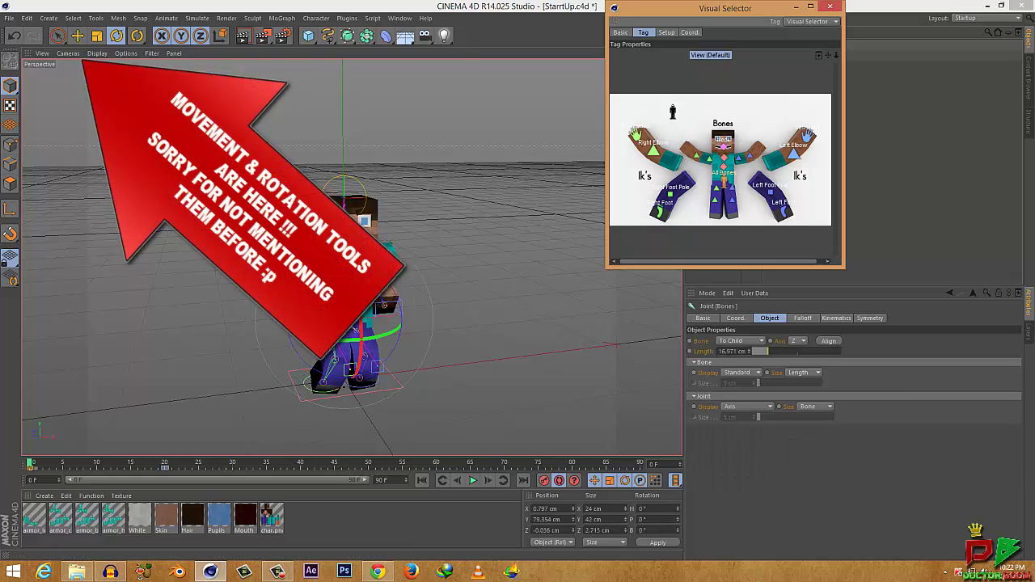
left_click(57, 37)
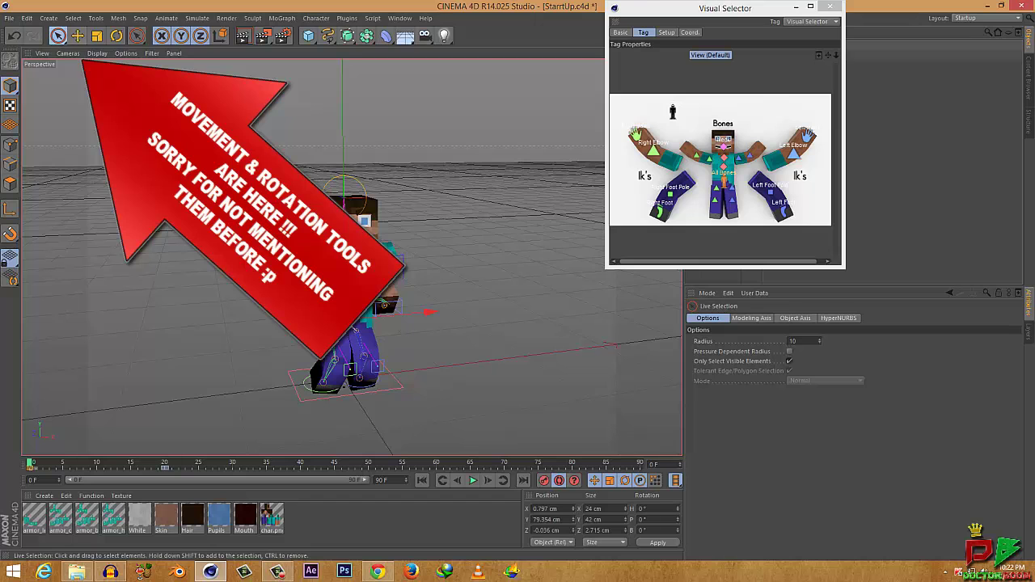
left_click_drag(348, 232, 351, 257)
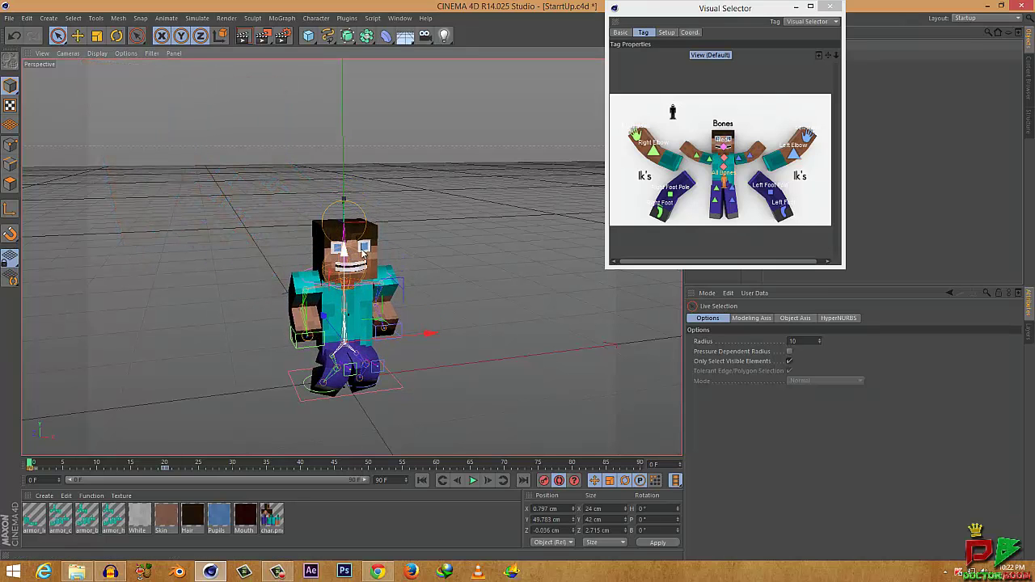
Play the jump animation from the start and examine the airborne pose from several angles around the character
left_click_drag(29, 469, 2, 457)
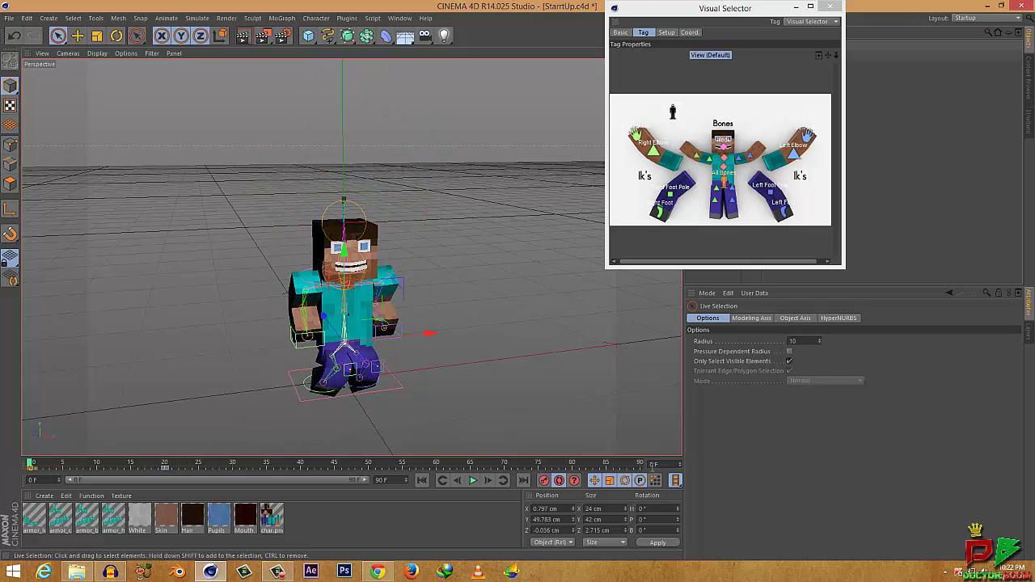
left_click(473, 481)
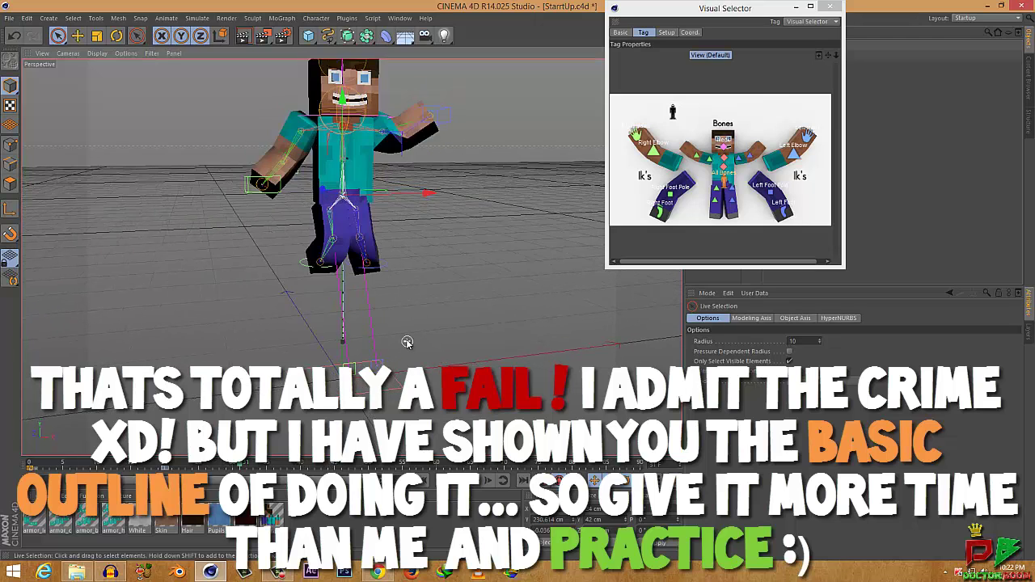
left_click_drag(512, 254, 372, 253, "alt")
right_click_drag(372, 252, 397, 250, "alt")
left_click_drag(512, 248, 164, 239, "alt")
middle_click_drag(441, 329, 469, 339, "alt")
left_click_drag(469, 340, 598, 283, "alt")
left_click_drag(351, 256, 200, 517, "alt")
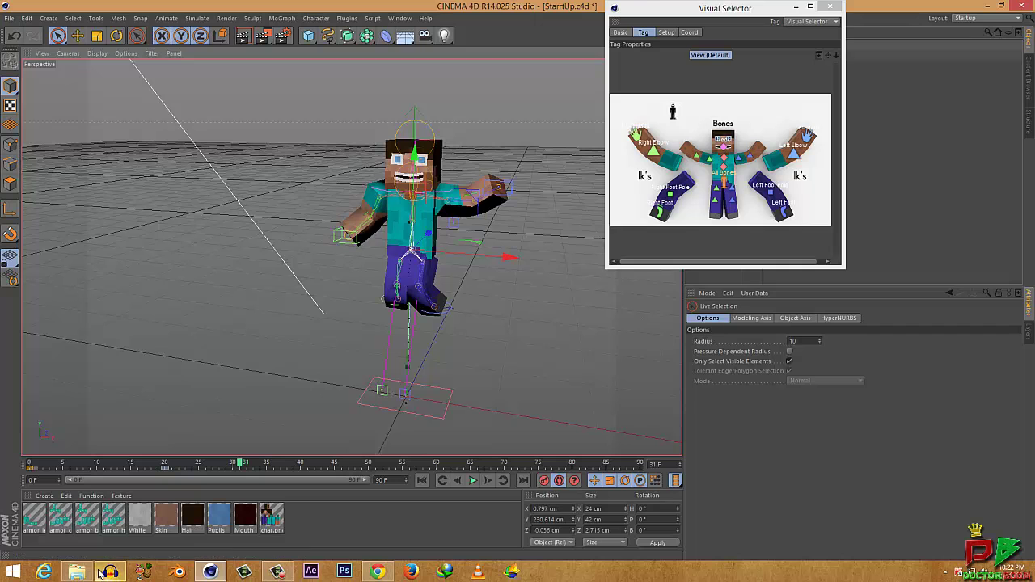
Close the jump animation project and quit Cinema 4D without saving the changes
right_click(214, 572)
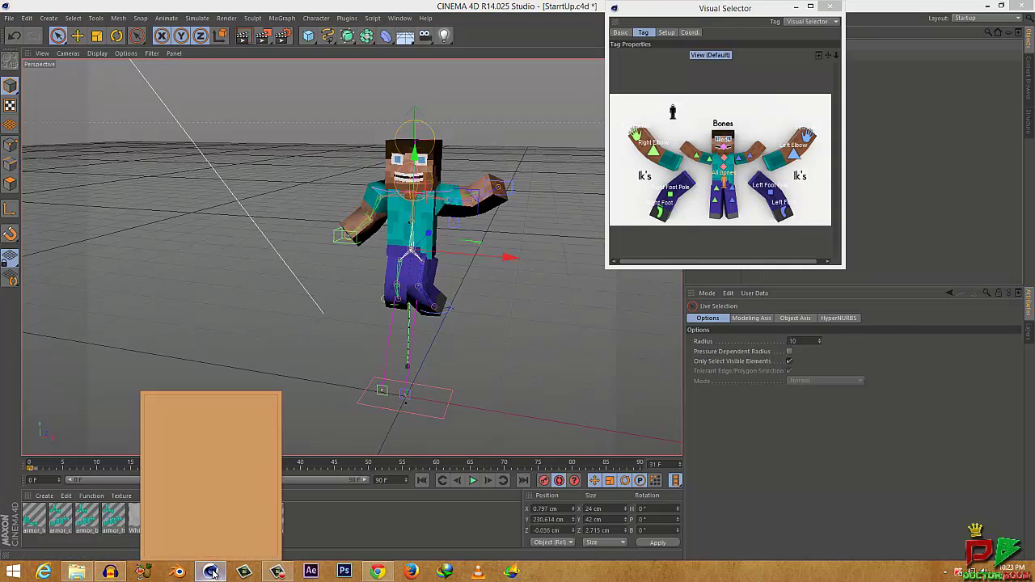
left_click(213, 546)
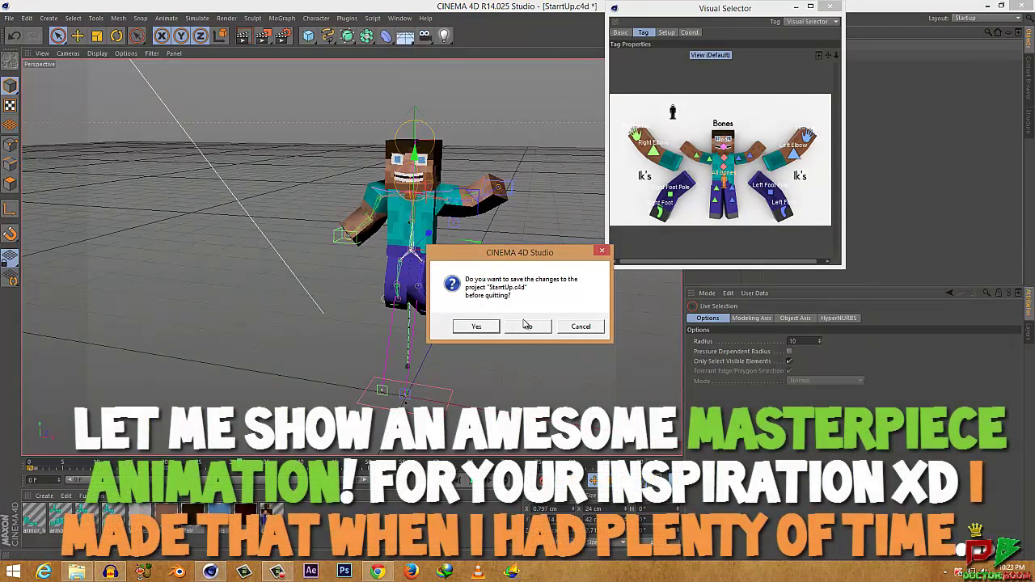
left_click(526, 326)
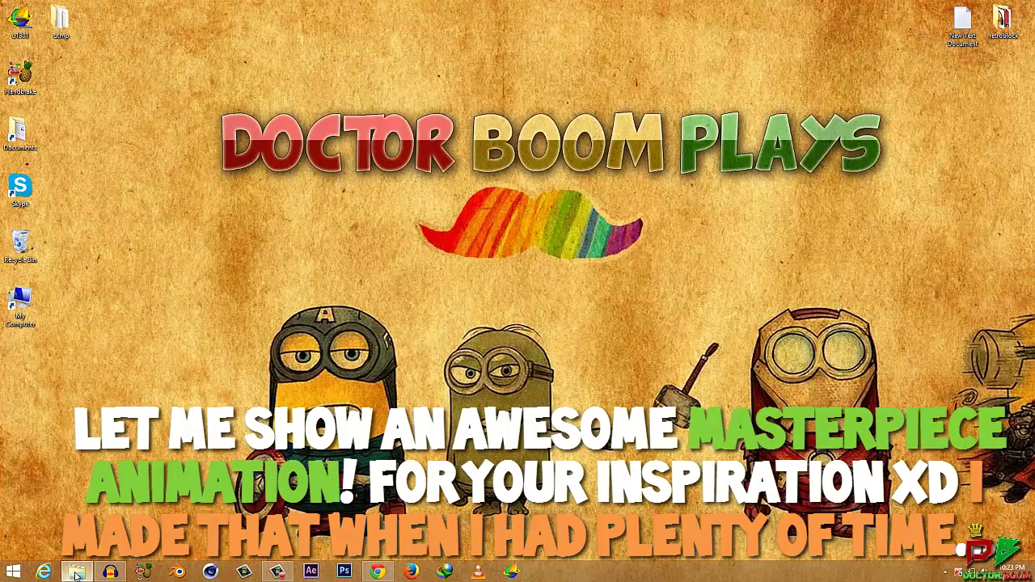
Switch to File Explorer, browse from My Computer to the animation project folder, and open BackFlip.c4d
left_click(77, 573)
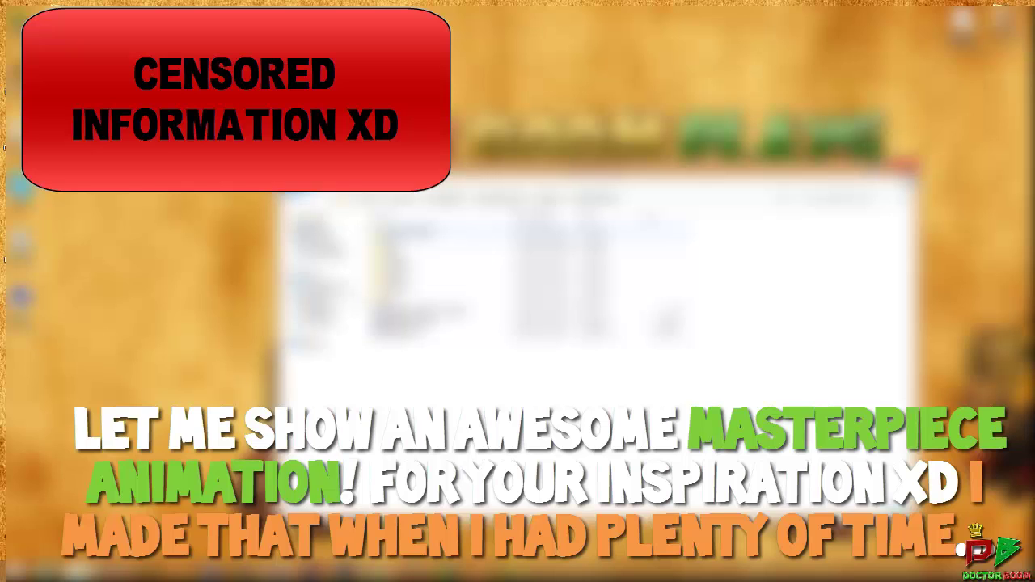
key("alt+F4")
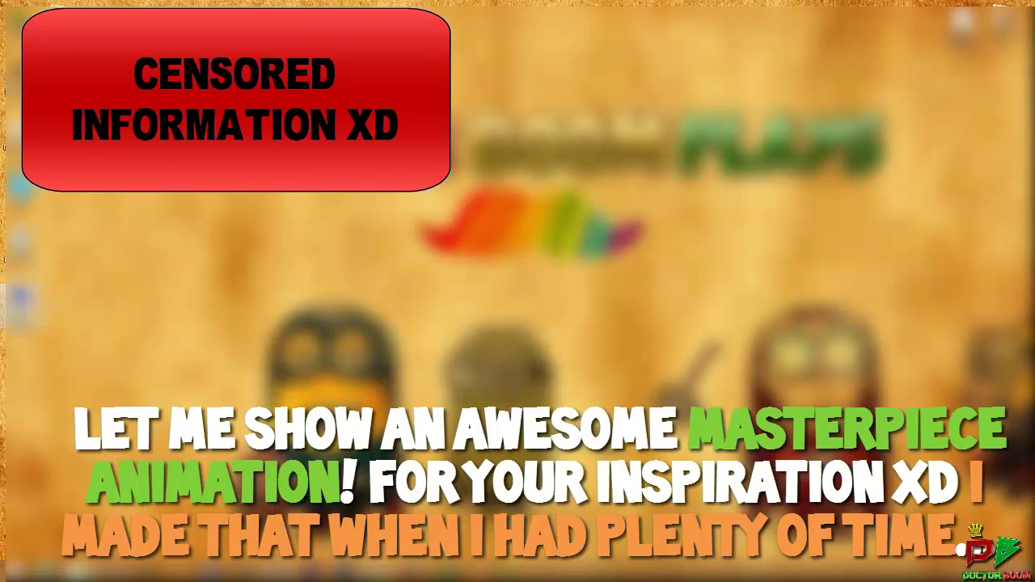
double_click(18, 304)
double_click(559, 311)
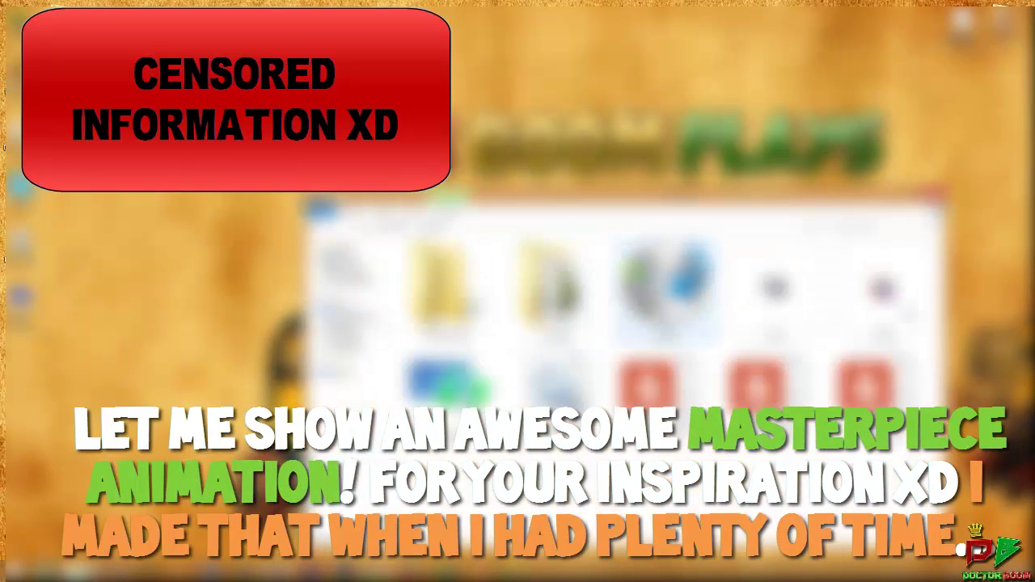
double_click(884, 291)
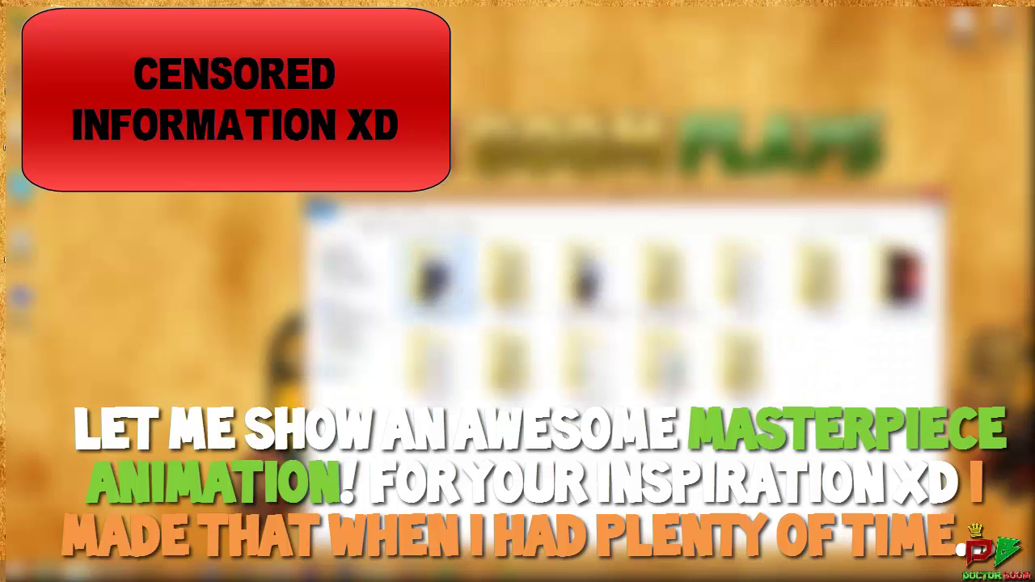
double_click(437, 277)
scroll(627, 372, "down", 4)
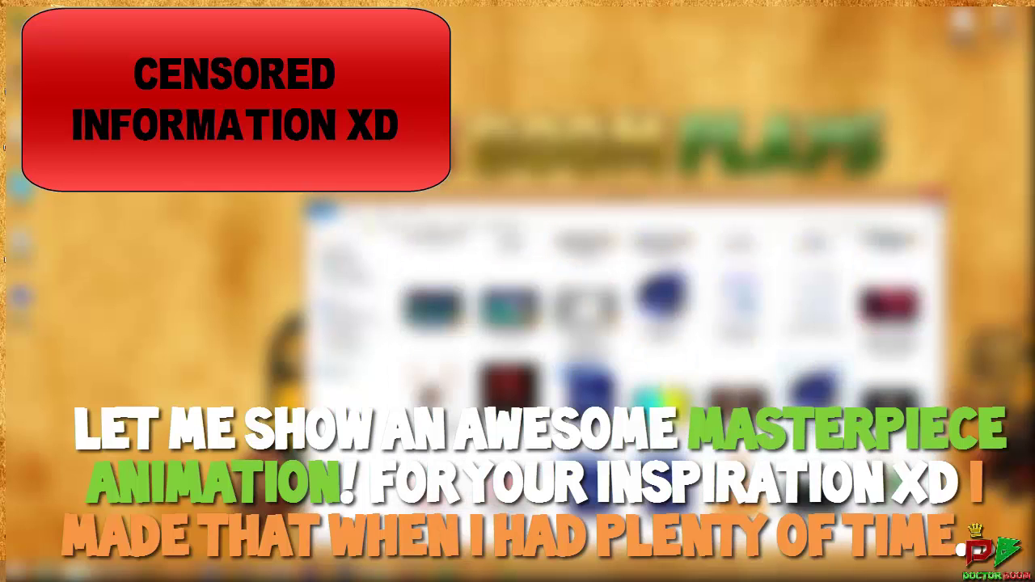
scroll(627, 372, "up", 2)
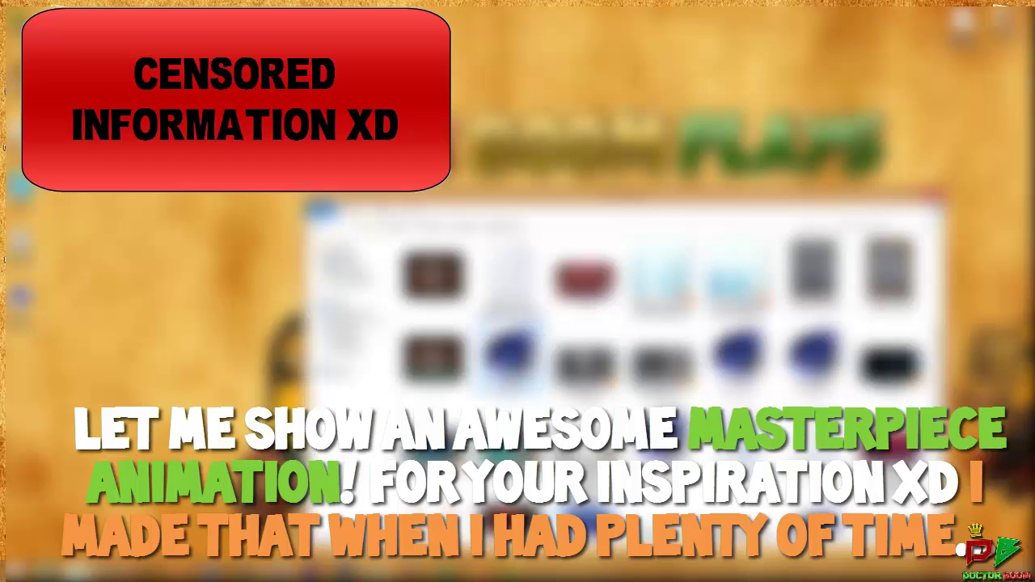
double_click(509, 356)
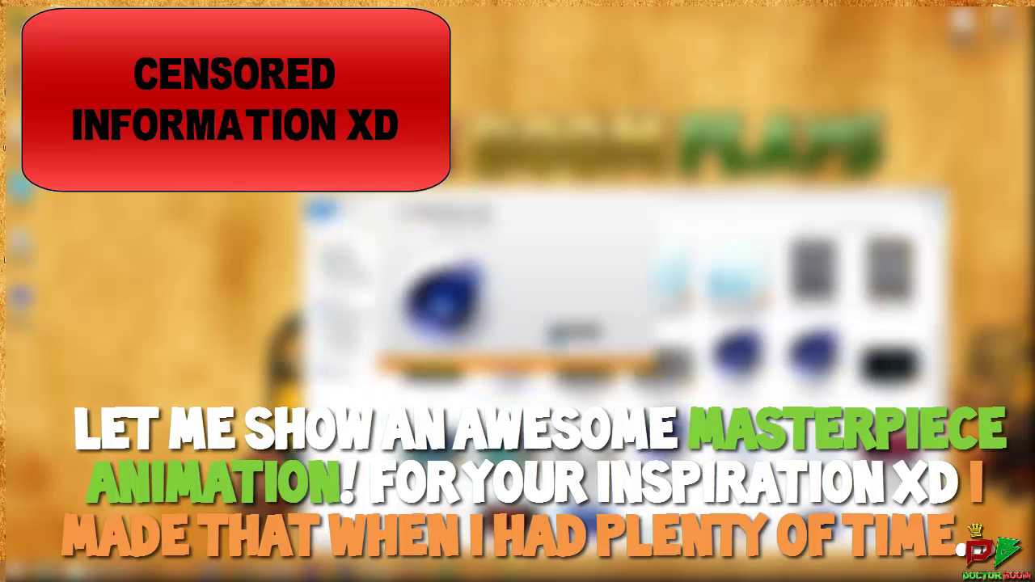
left_click(894, 198)
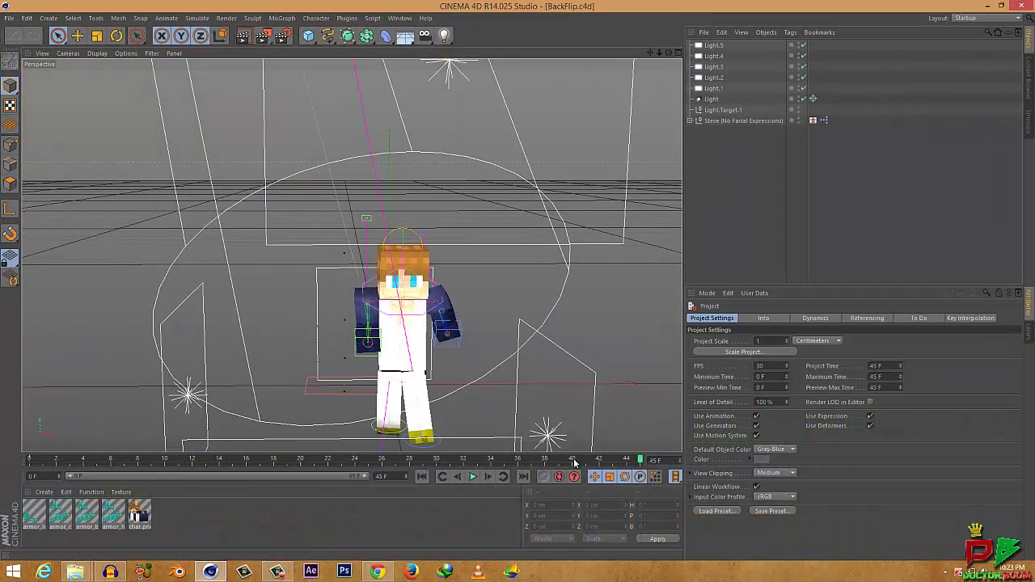
Play the back-flip animation from frame 0, view the character from another angle, and quit without saving
left_click_drag(641, 462, 0, 436)
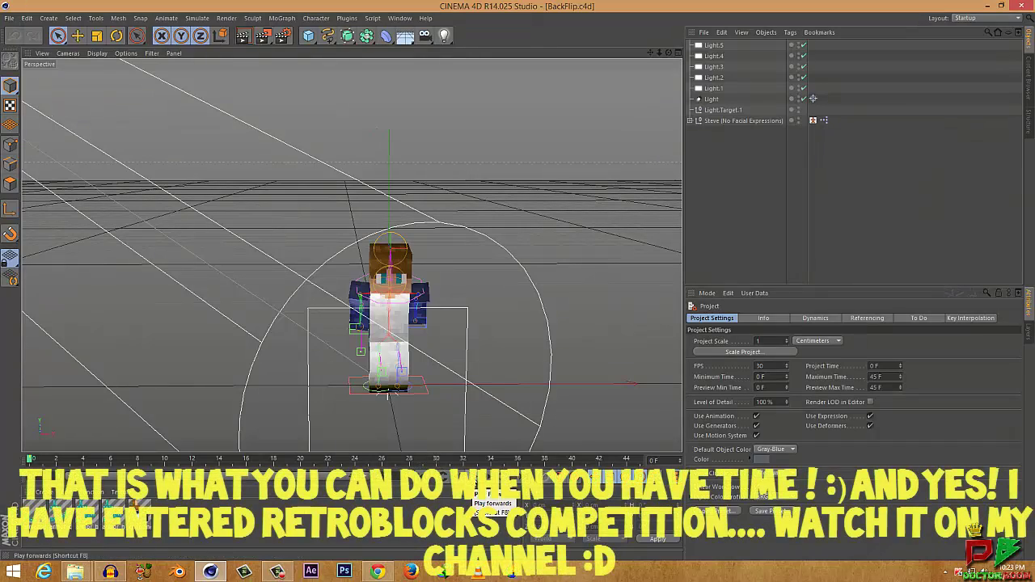
left_click(475, 490)
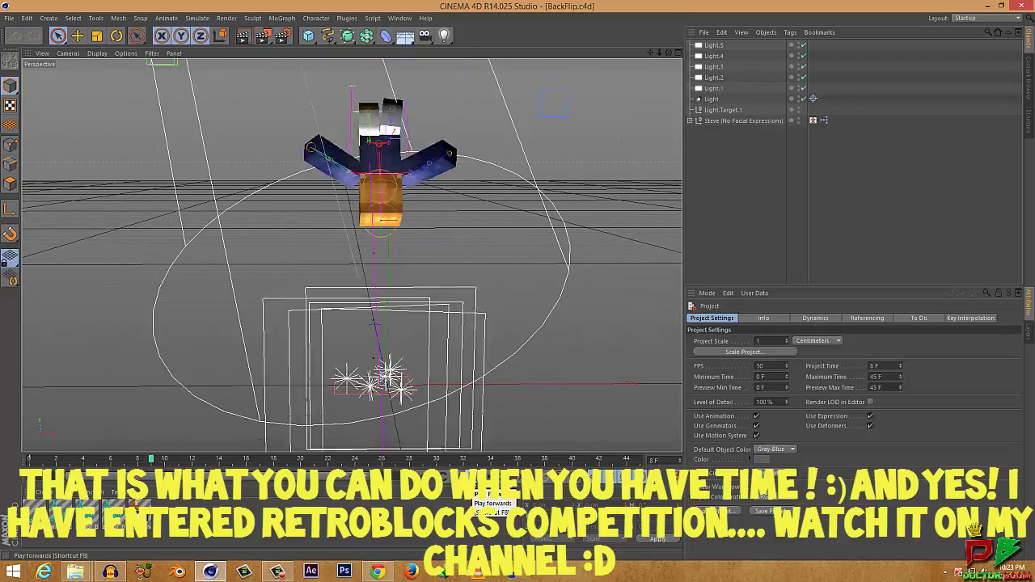
left_click_drag(425, 318, 432, 352, "alt")
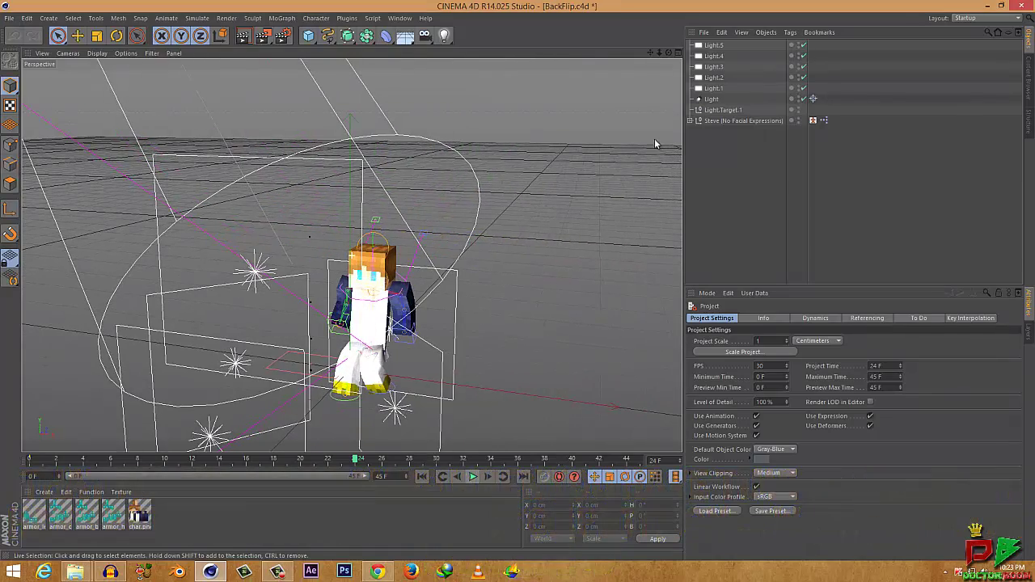
left_click(1024, 5)
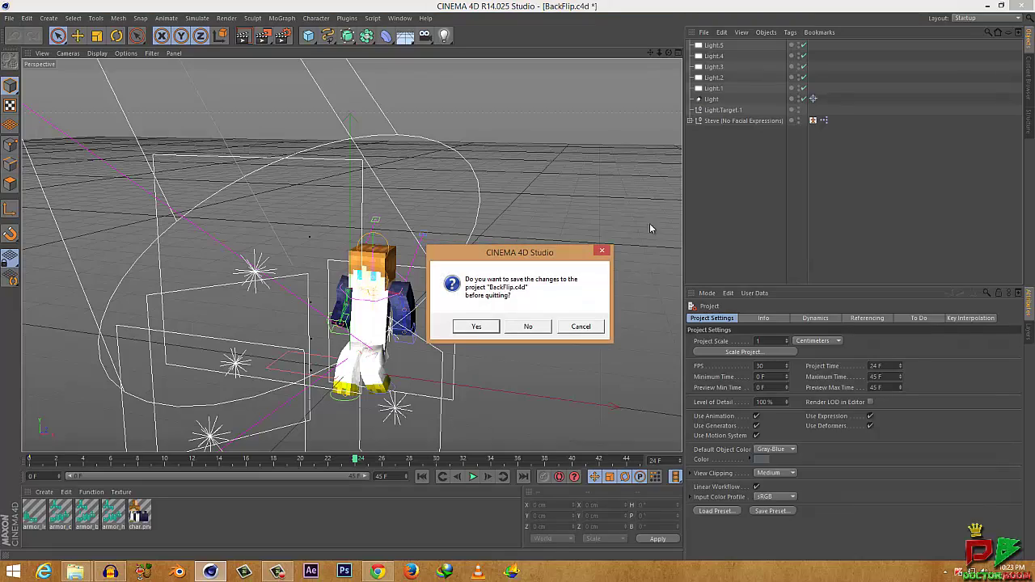
left_click(528, 326)
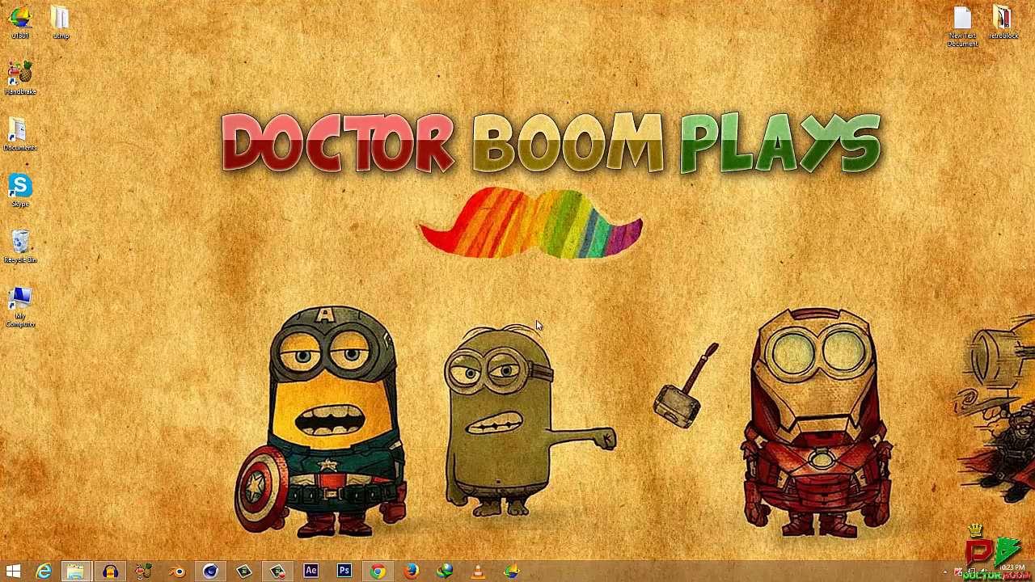
Return to File Explorer, locate the rigged Steve starter project, and open StarrtUp.c4d in Cinema 4D
left_click(85, 574)
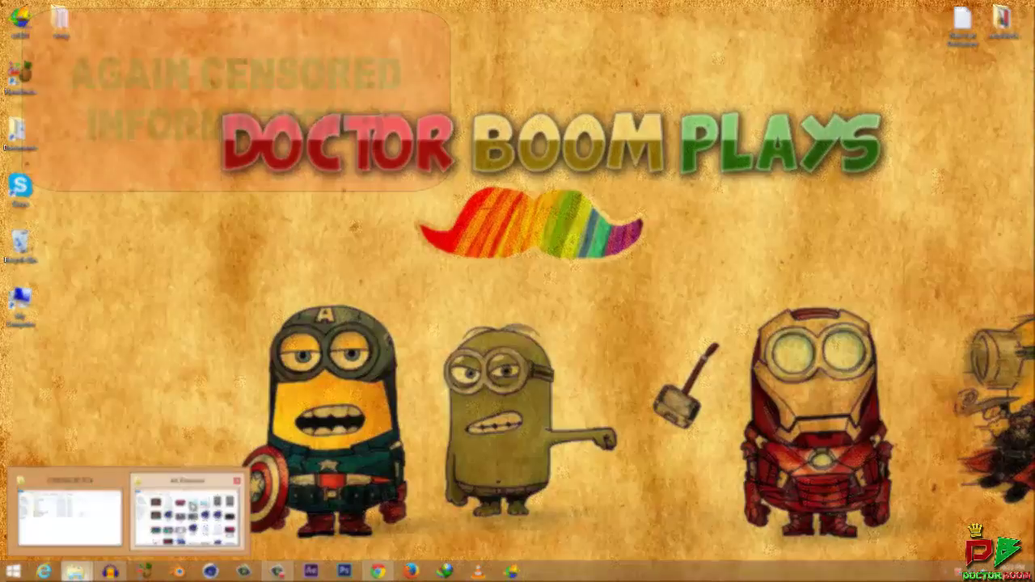
left_click(189, 511)
left_click(813, 356)
scroll(814, 364, "up", 2)
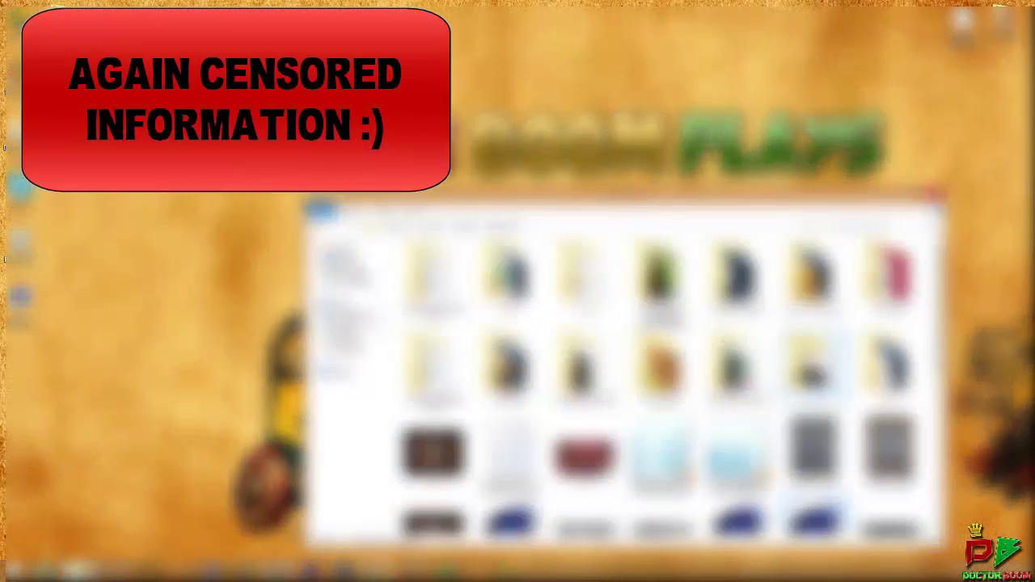
scroll(732, 421, "down", 3)
scroll(732, 396, "up", 3)
double_click(813, 277)
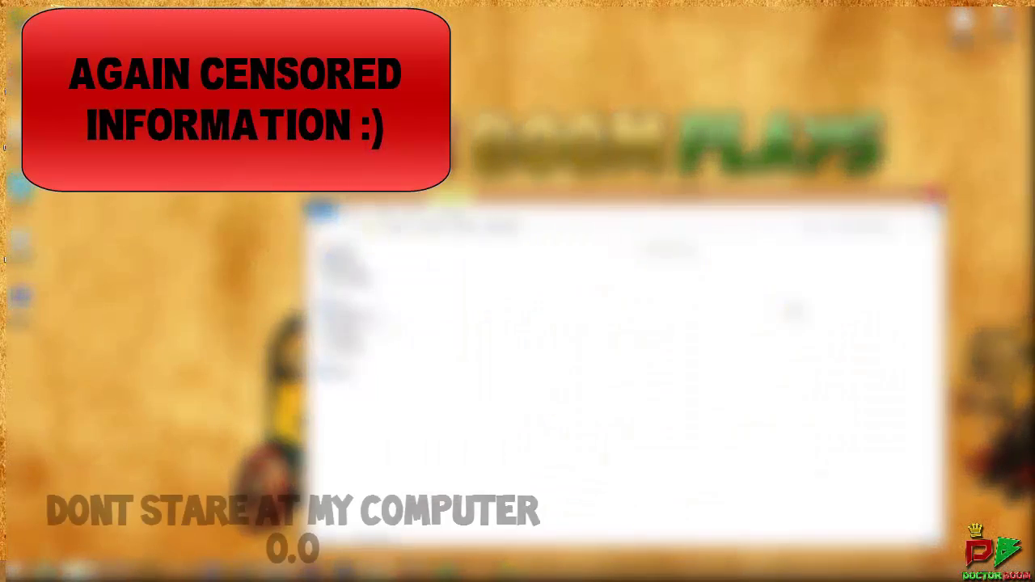
scroll(622, 371, "down", 5)
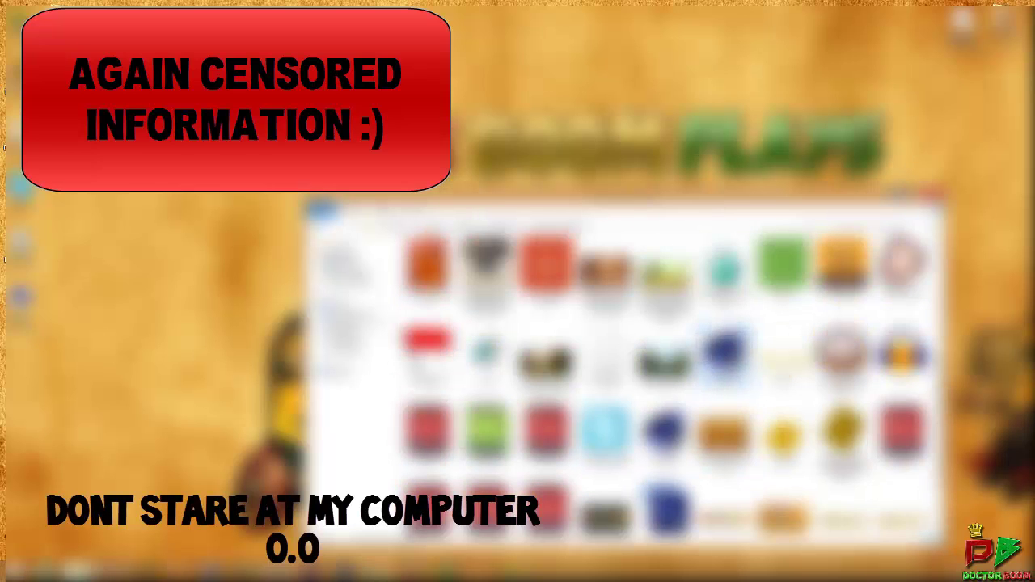
left_click(897, 193)
right_click(740, 191)
left_click(772, 232)
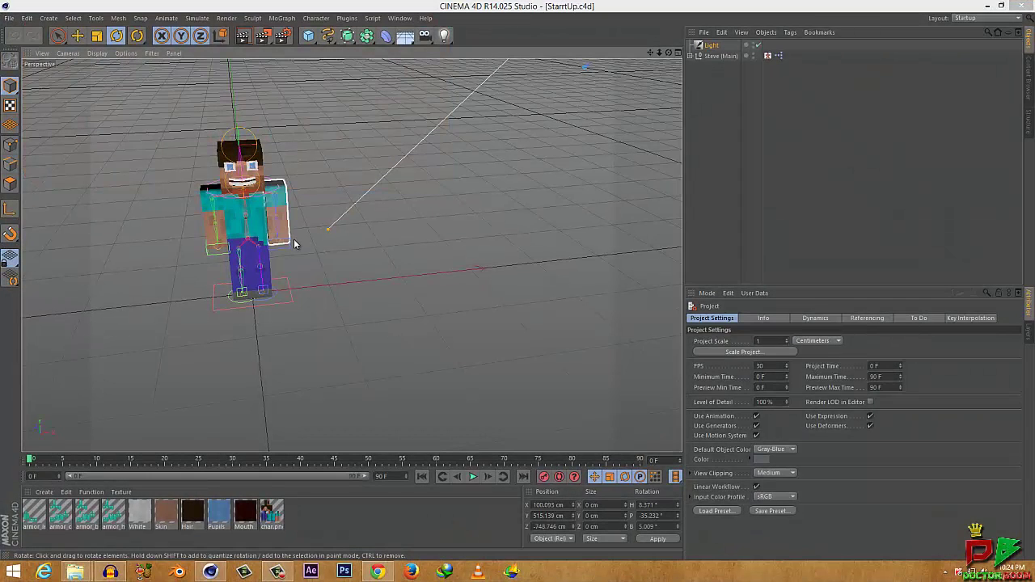
left_click(404, 315)
scroll(405, 315, "up", 3)
scroll(405, 316, "down", 2)
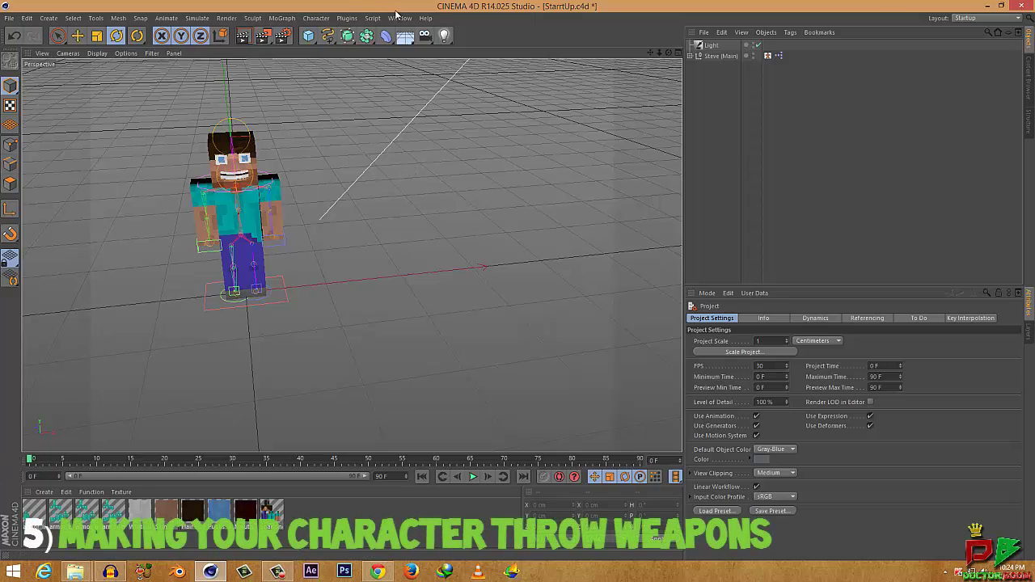
left_click_drag(396, 12, 392, 71)
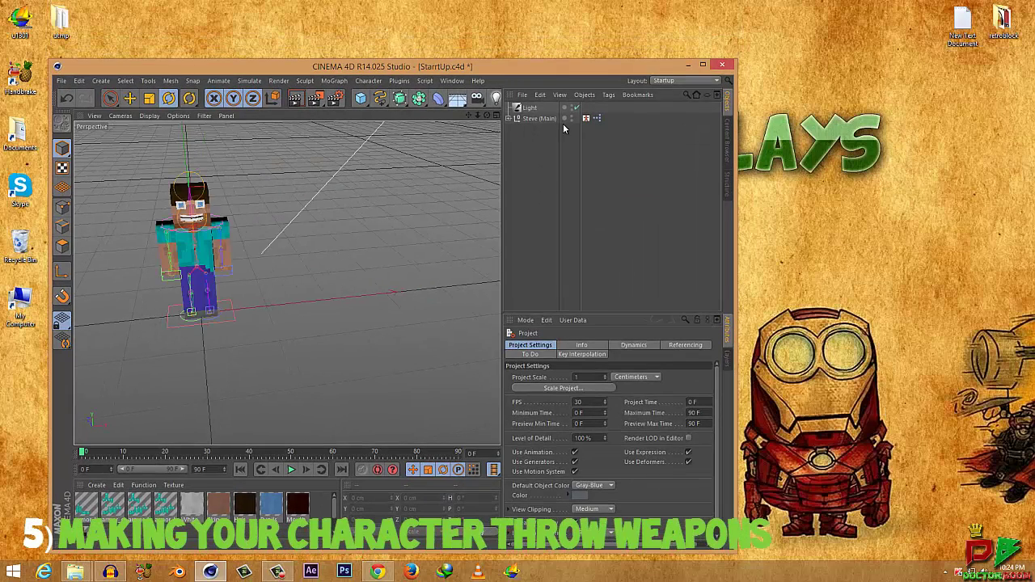
left_click(703, 64)
scroll(323, 243, "up", 1)
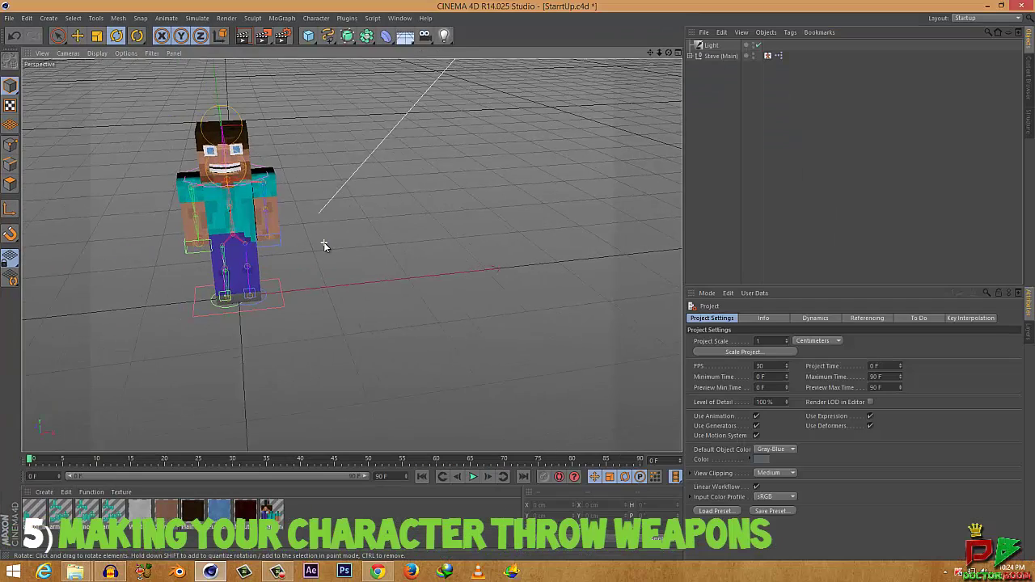
scroll(324, 243, "down", 2)
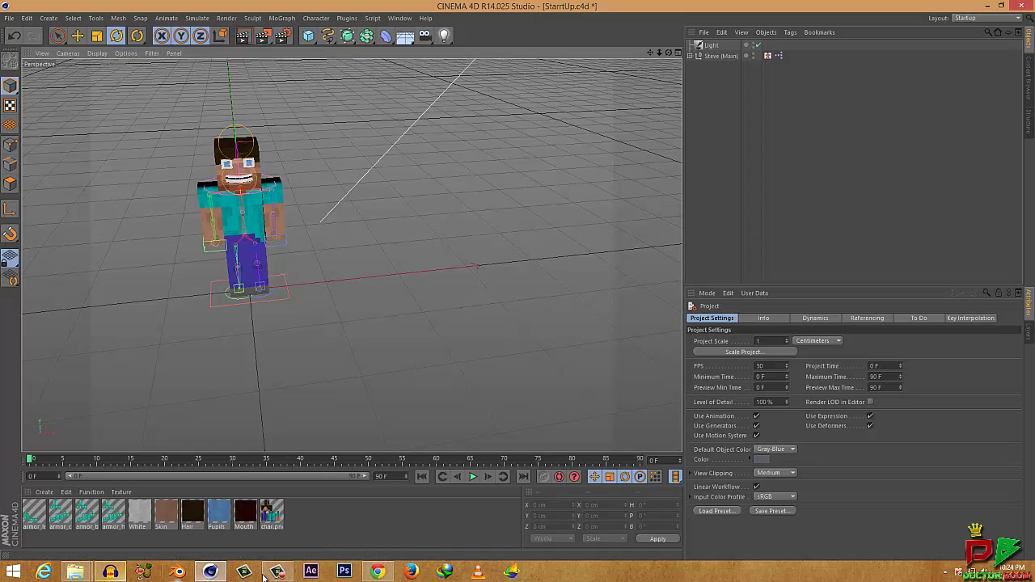
Switch to Chrome and examine the Minecraft Cinema 4D Item Pack post and its item list on minecraftforum.net
left_click(378, 571)
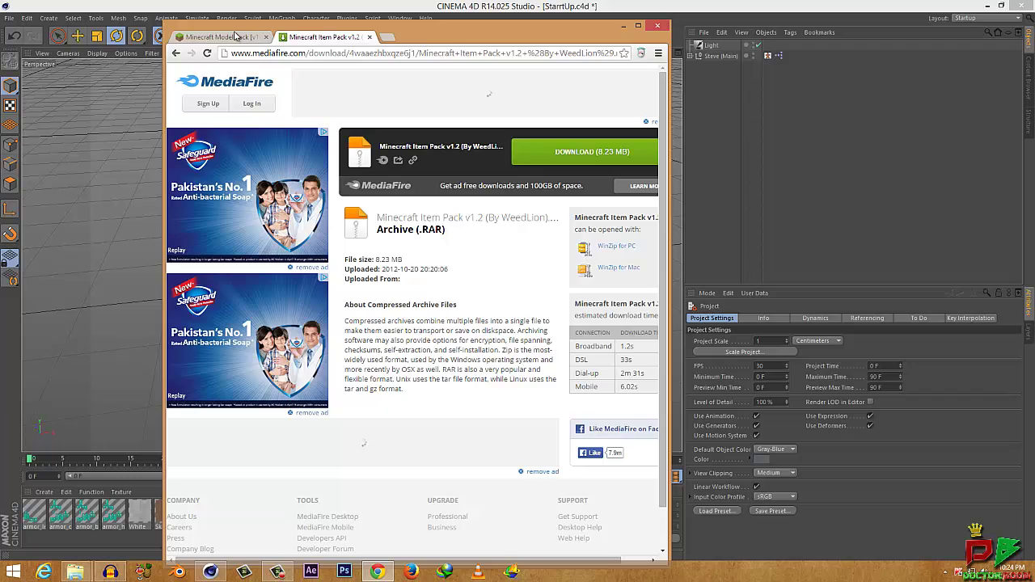
left_click(235, 36)
scroll(428, 145, "up", 15)
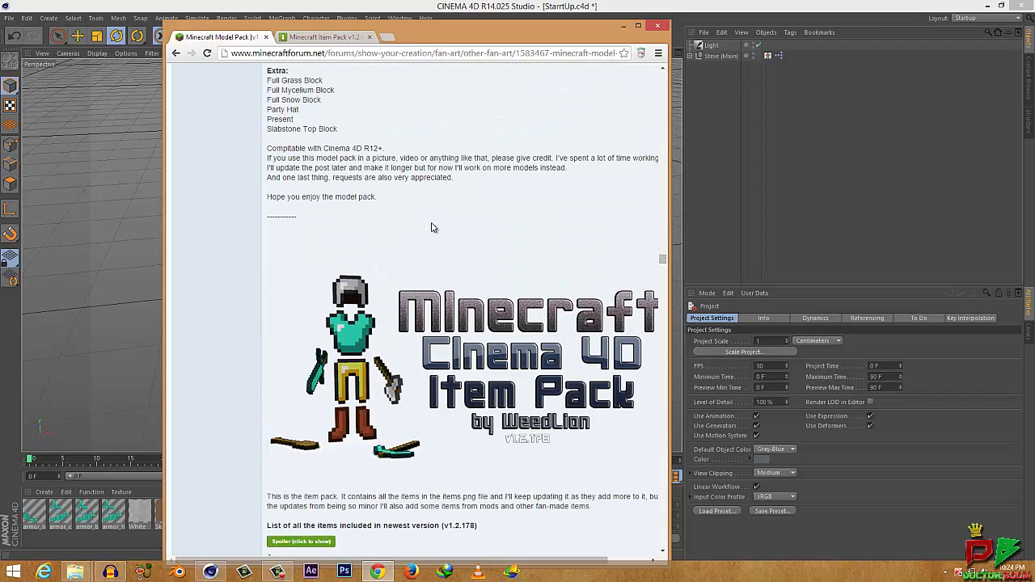
scroll(380, 156, "down", 5)
scroll(504, 250, "up", 4)
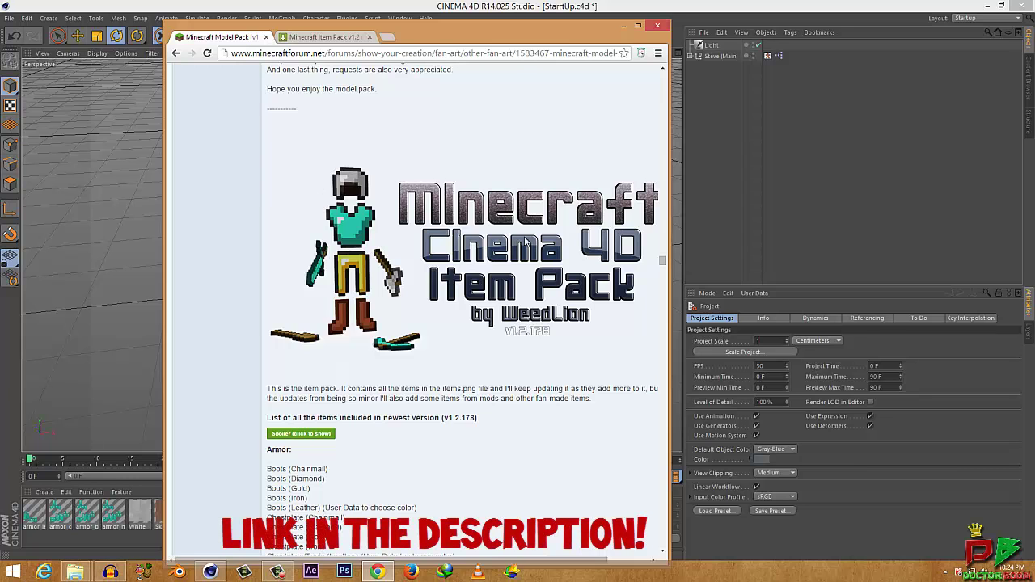
scroll(384, 342, "down", 20)
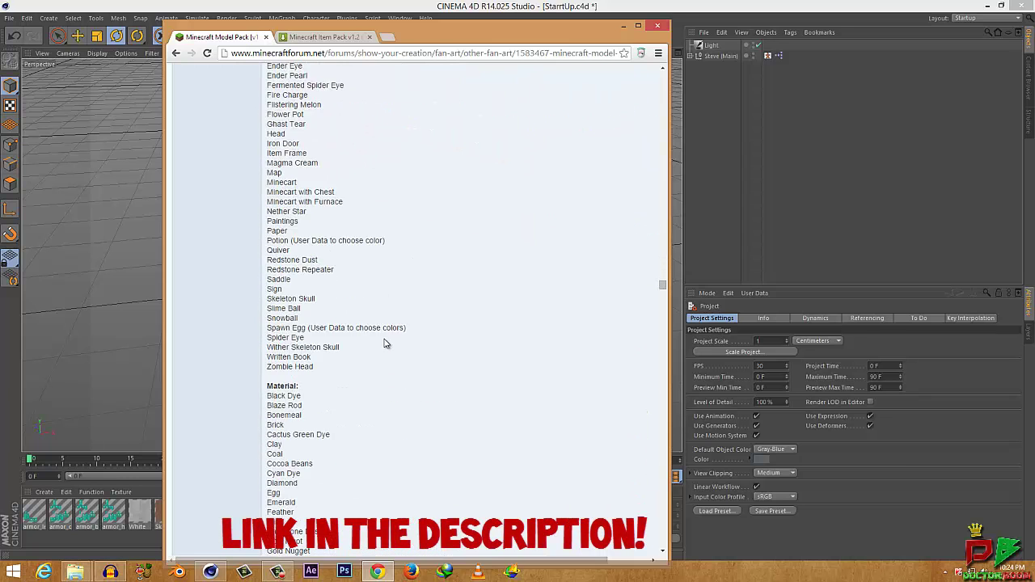
scroll(385, 343, "down", 3)
View the MediaFire download page for Minecraft Item Pack v1.2, select its web address, and minimize the browser
left_click(312, 37)
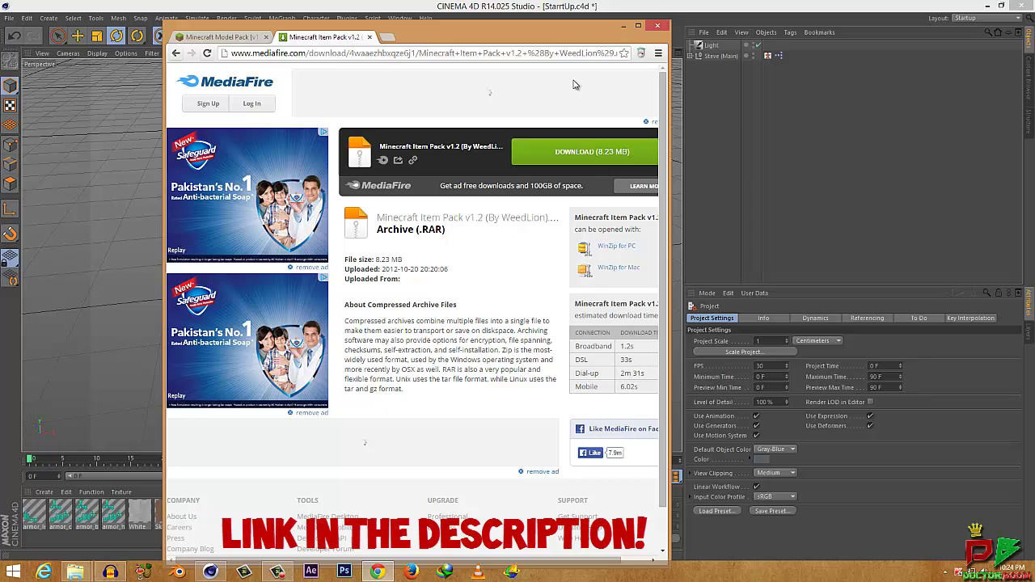
left_click(340, 54)
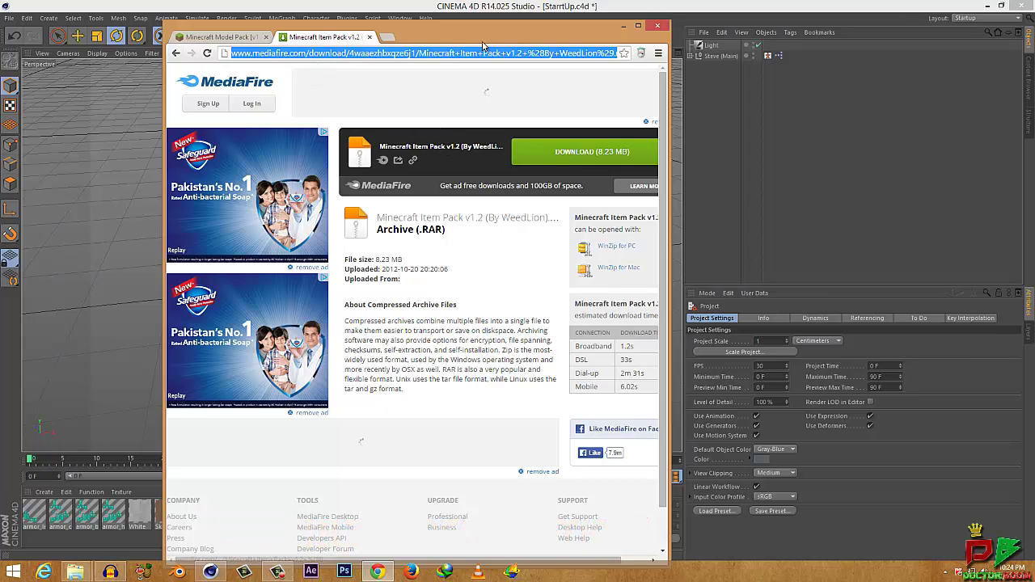
left_click(624, 28)
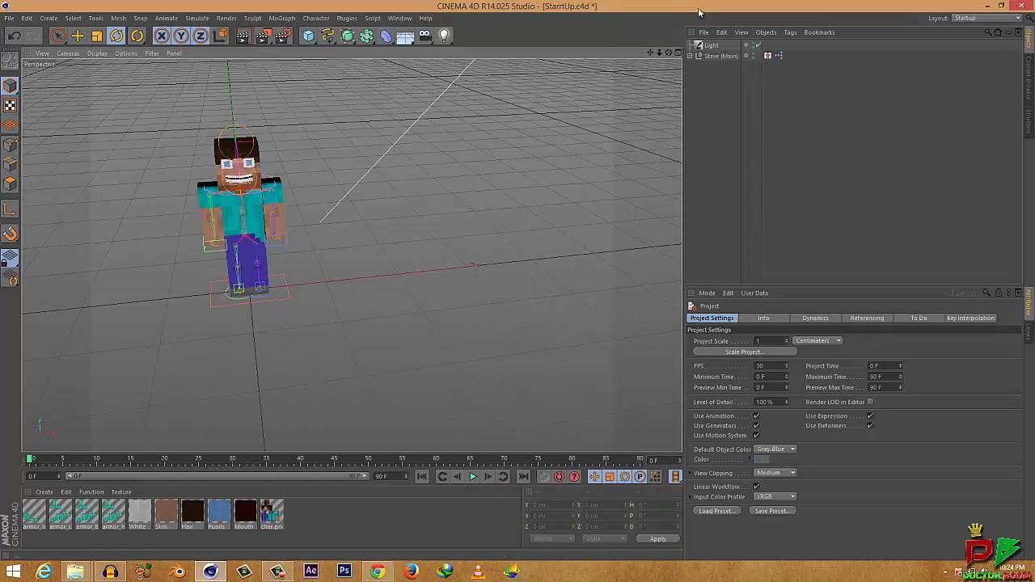
Switch to File Explorer, open the CINEMA 4D R14 library\browser folder, and locate the minecraft item pack v1.2 file
left_click(989, 5)
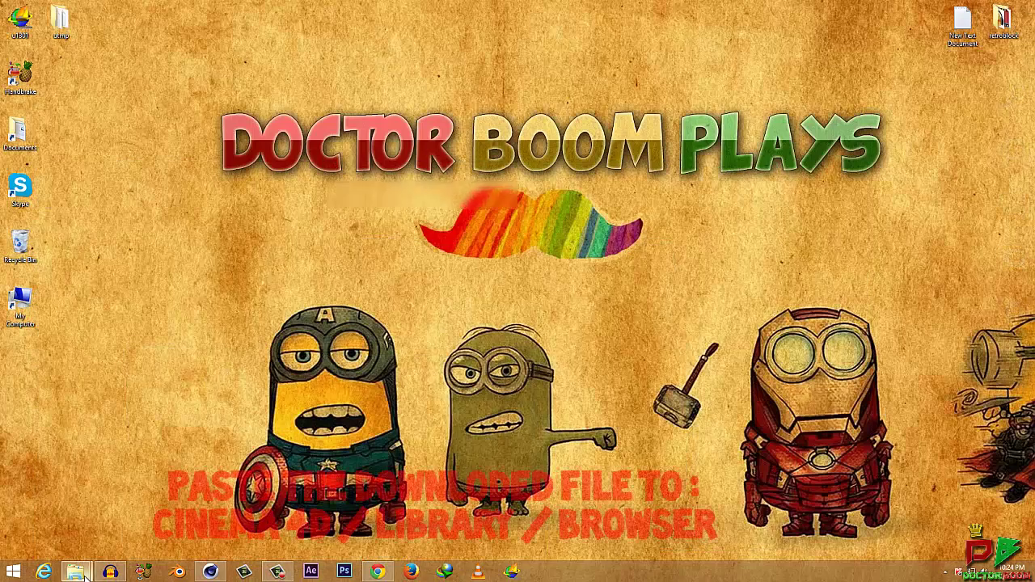
mouse_move(77, 571)
left_click(62, 534)
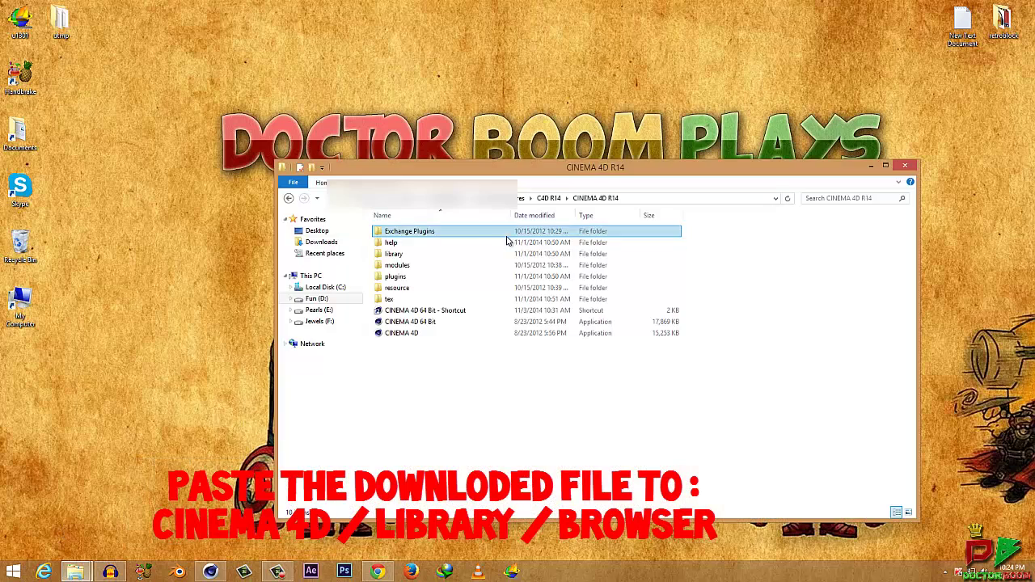
double_click(393, 256)
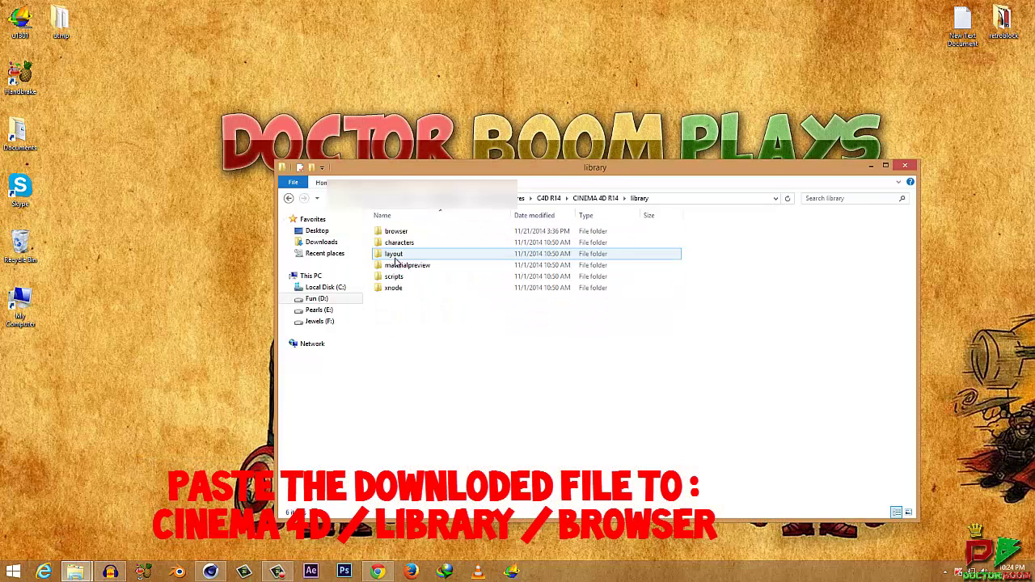
left_click(396, 232)
double_click(396, 232)
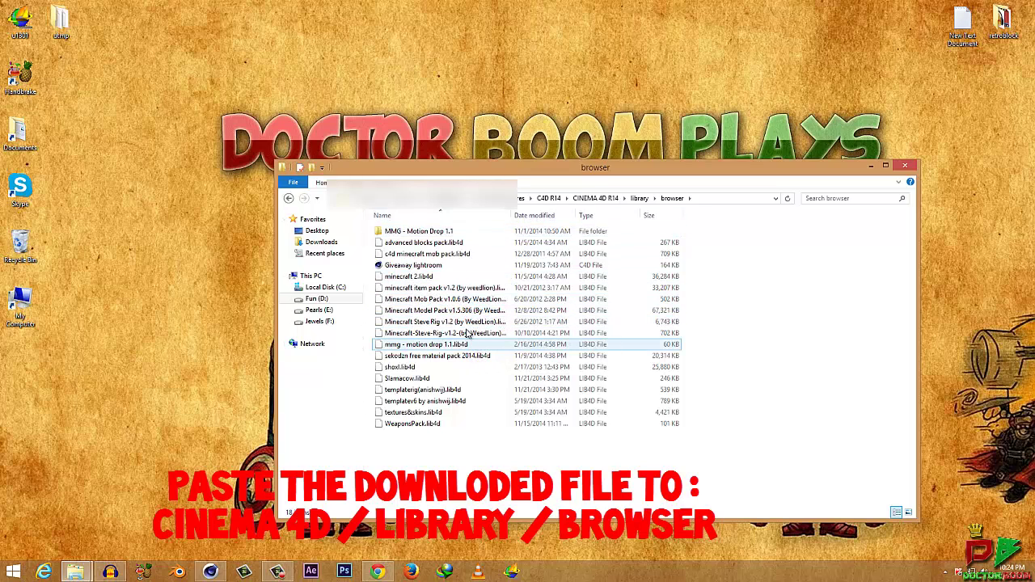
left_click(441, 288)
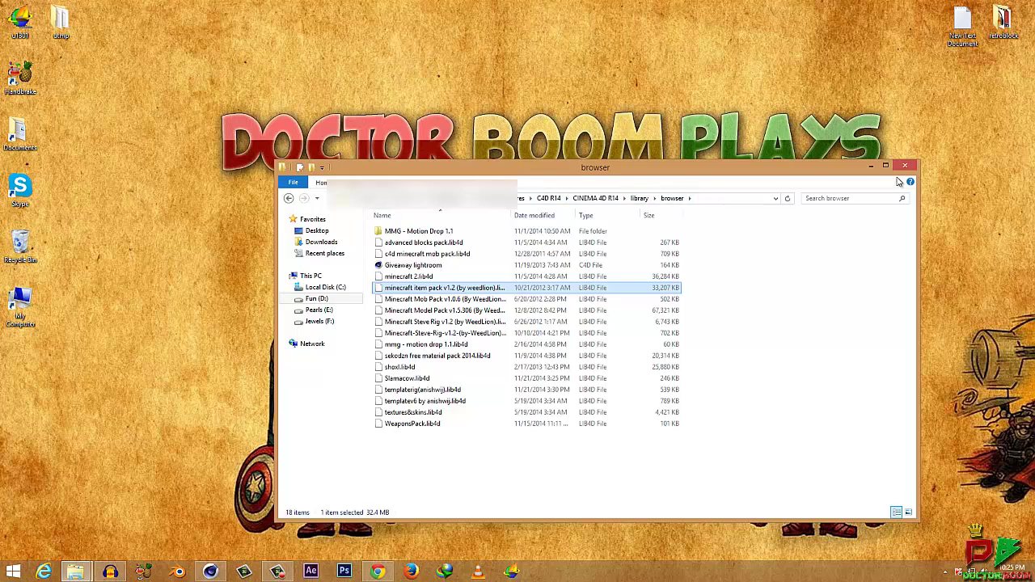
left_click(872, 166)
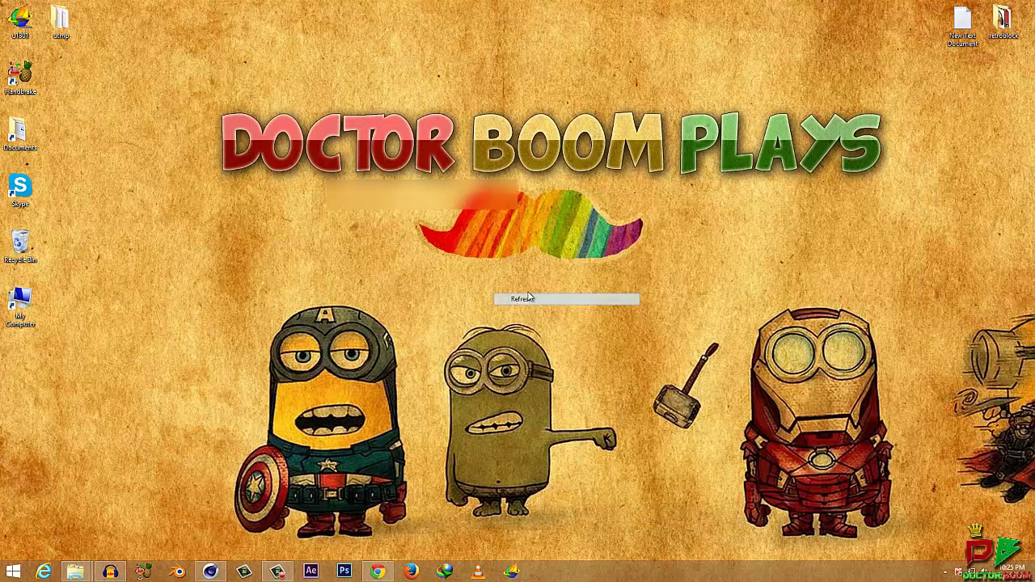
Return to Cinema 4D, open the Content Browser, and display the Tools folder of Minecraft Item Pack v1.2
left_click(209, 573)
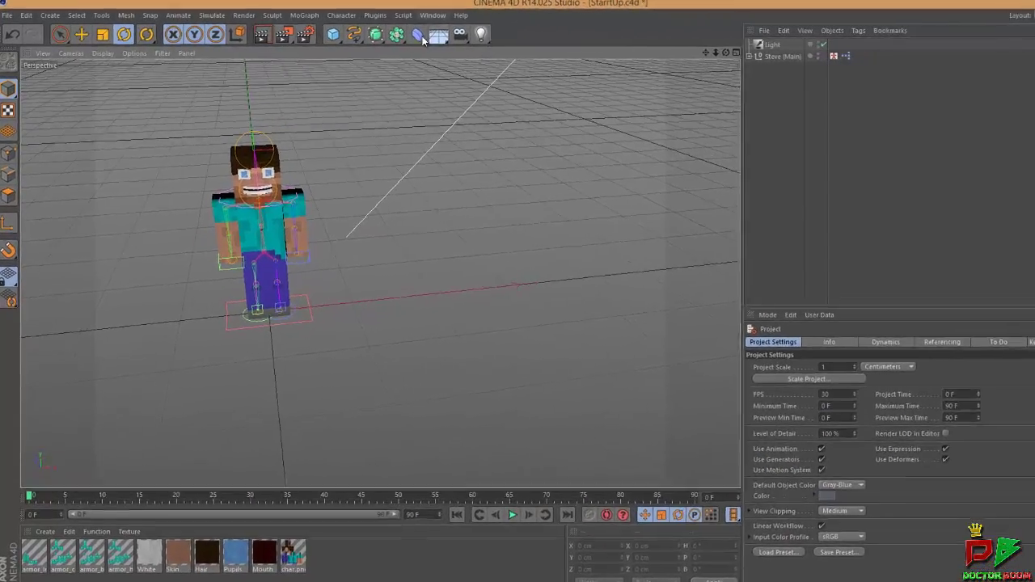
left_click(433, 15)
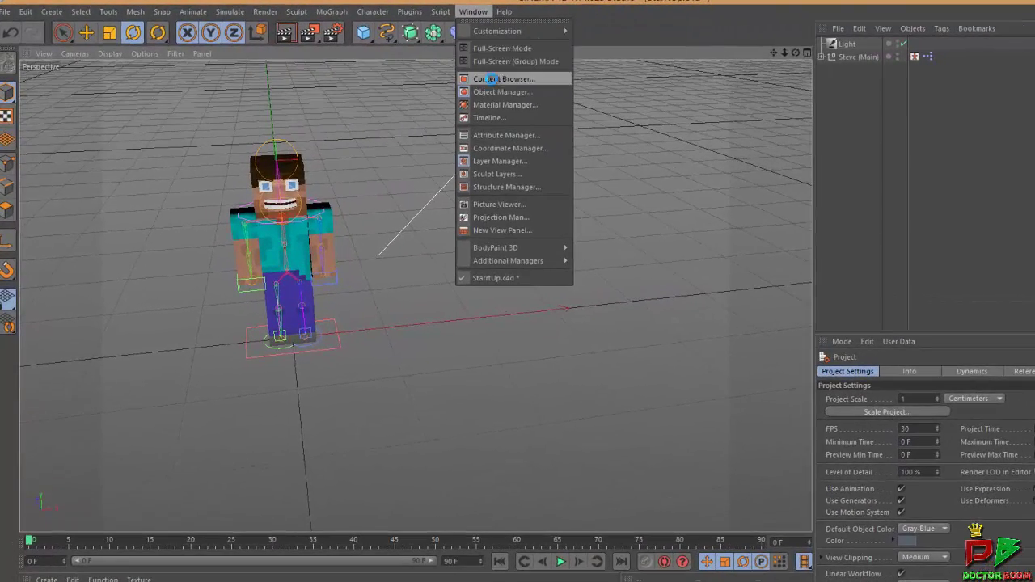
left_click(490, 78)
left_click(705, 383)
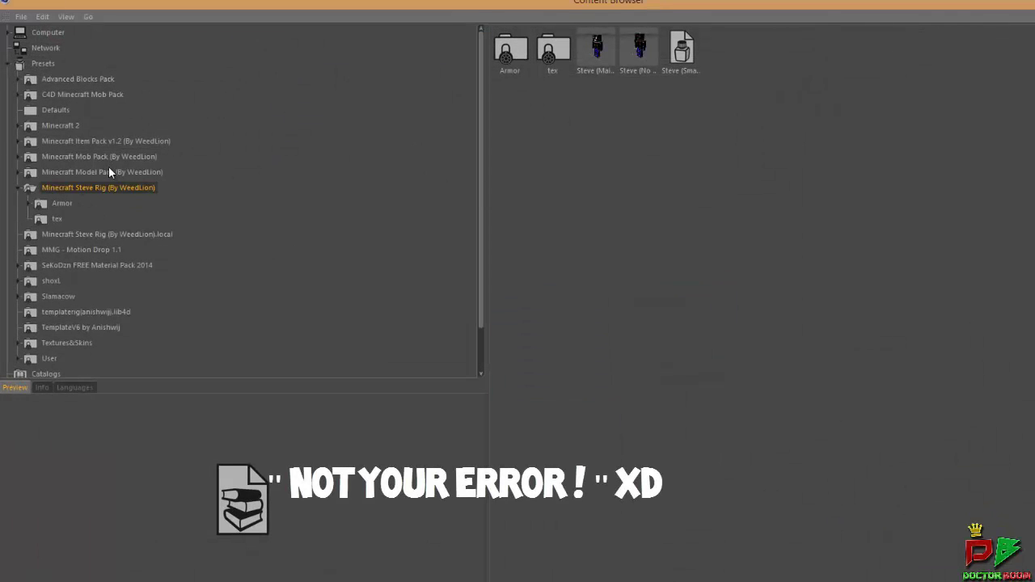
left_click(88, 145)
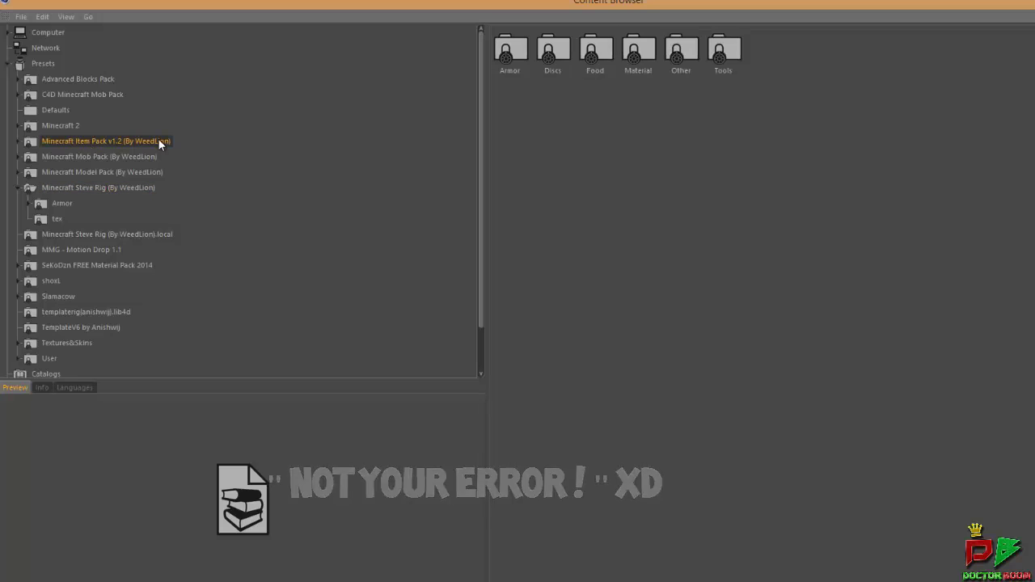
double_click(722, 50)
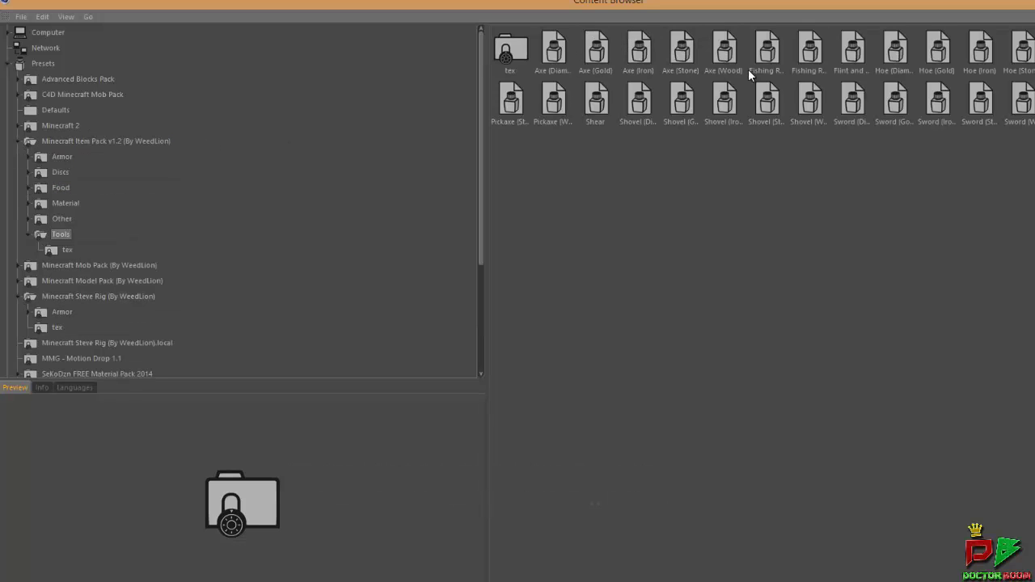
Add the Sword (Diamond) preset to the scene and close the Content Browser
left_click_drag(730, 5, 835, 55)
left_click_drag(107, 47, 427, 59)
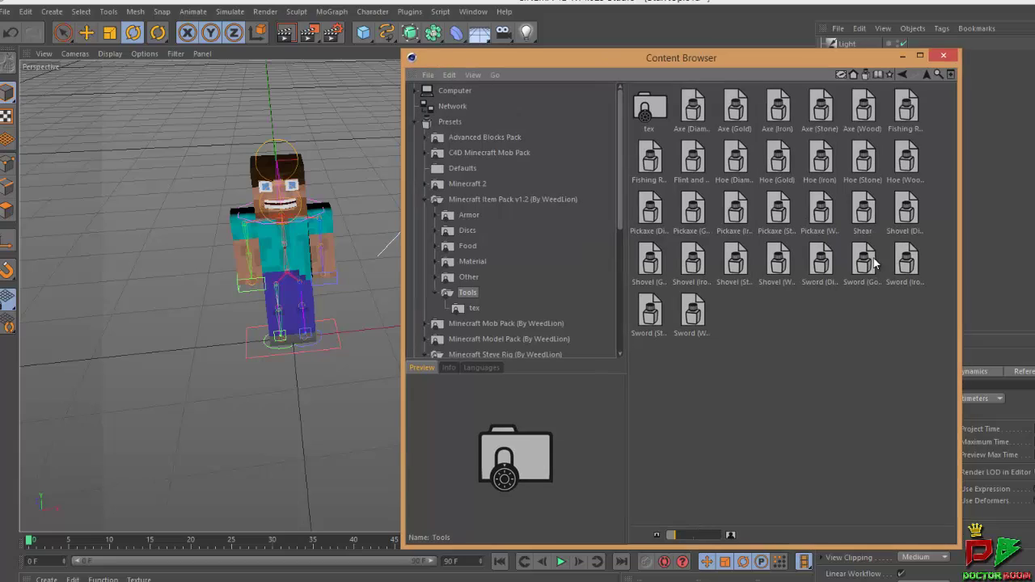
double_click(822, 264)
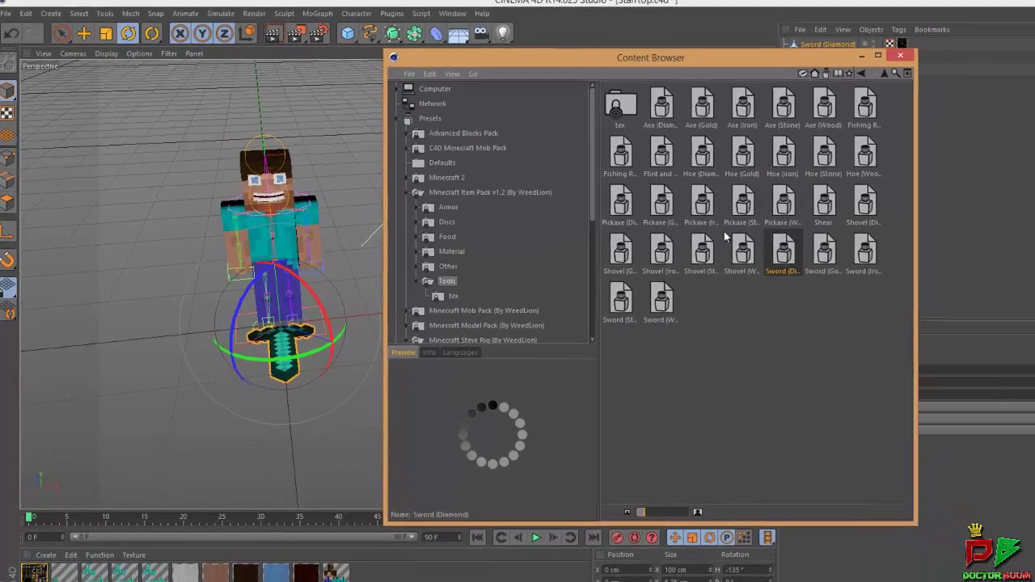
left_click(900, 55)
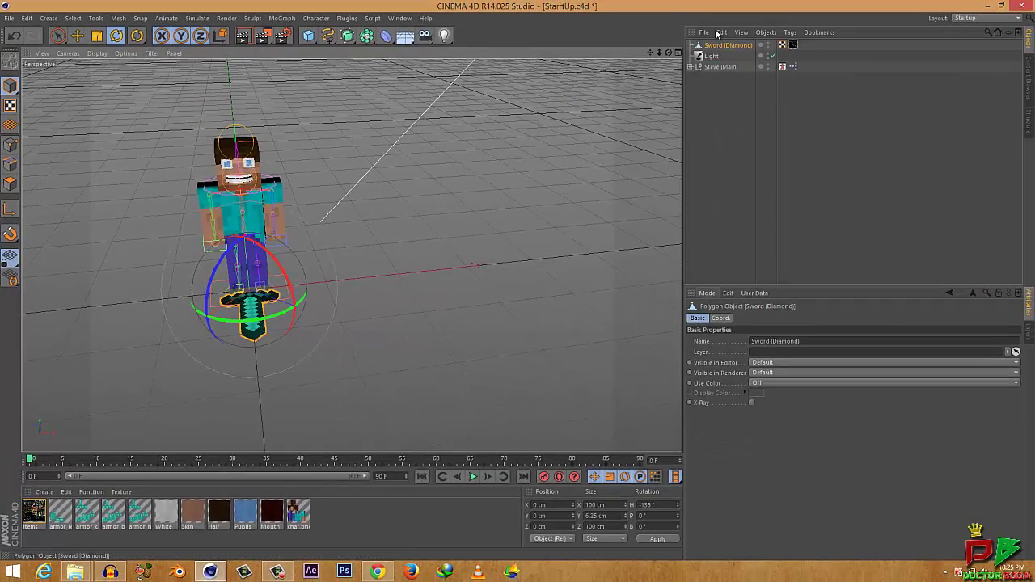
Set the diamond sword's scale to 0.7 on the X, Y and Z axes
left_click(719, 318)
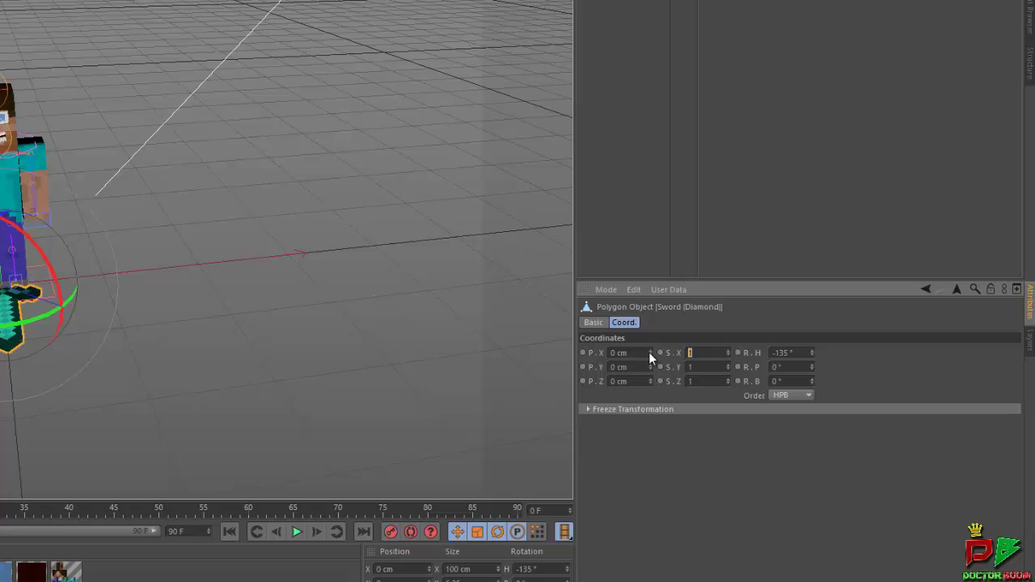
type(".7")
key("Tab")
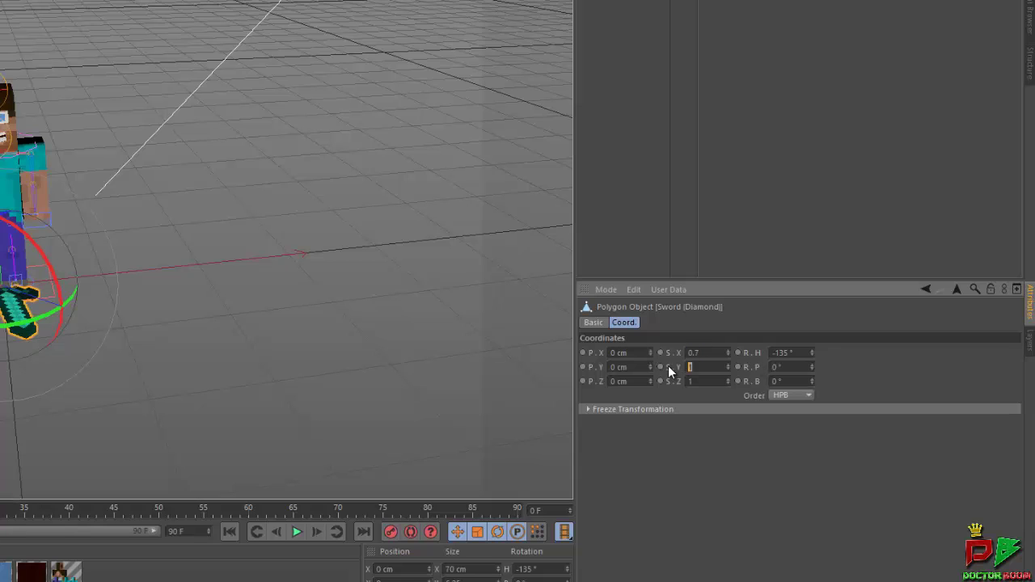
type(".7.7")
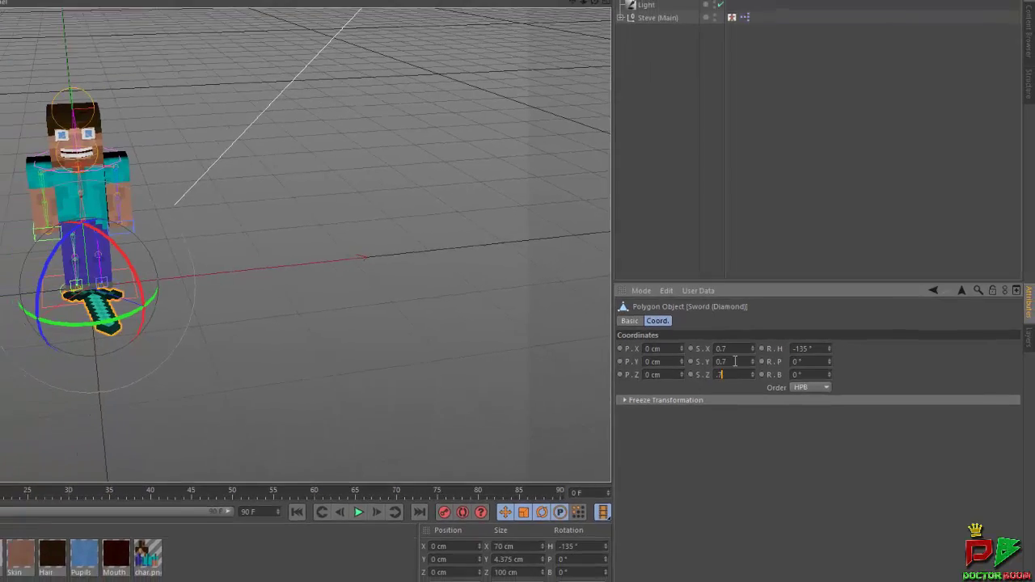
left_click(414, 373)
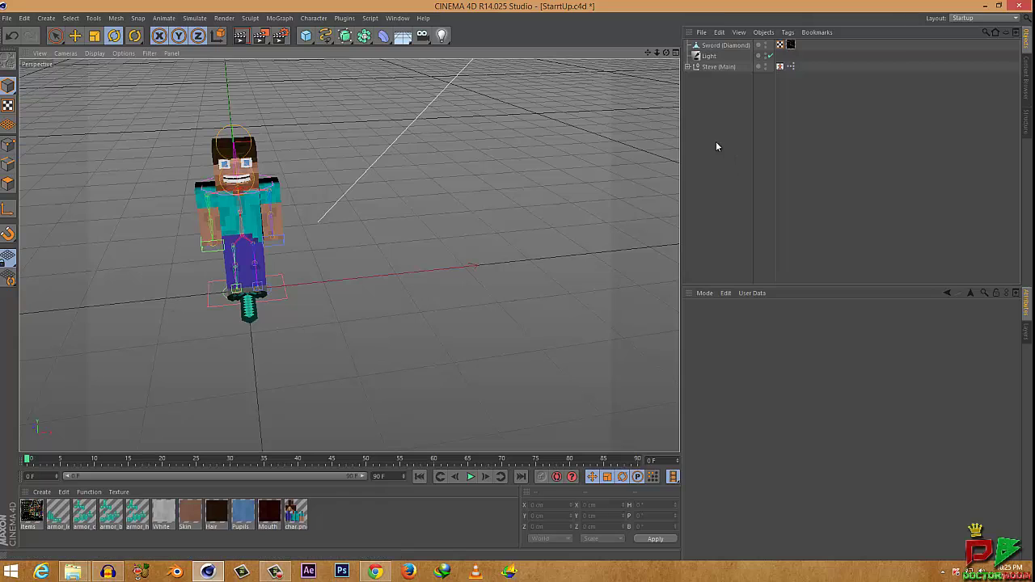
Move the diamond sword up in front of Steve's right hand, to about X -37.4, Y 86.5, Z -37.4 cm
left_click(711, 47)
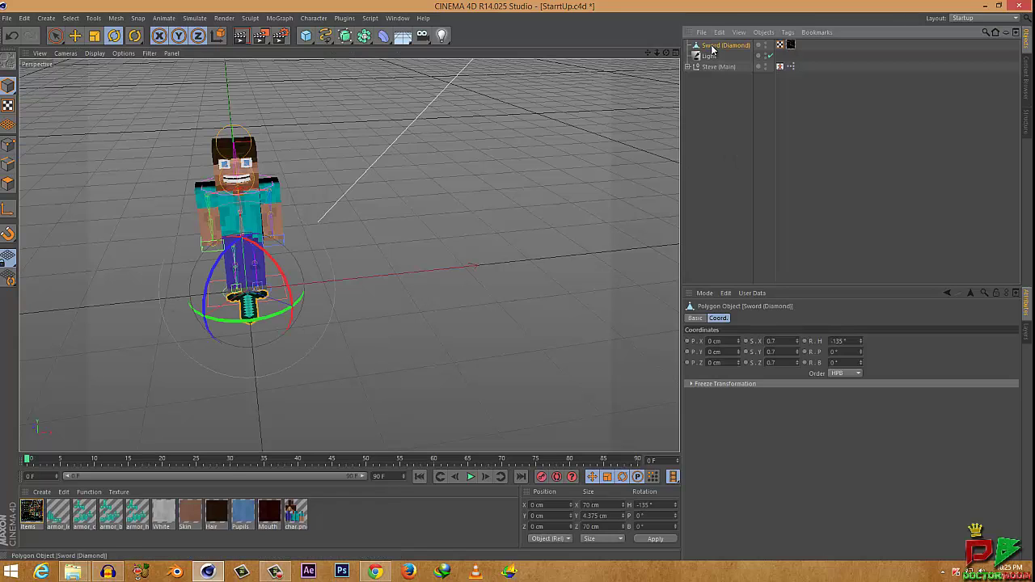
left_click(55, 36)
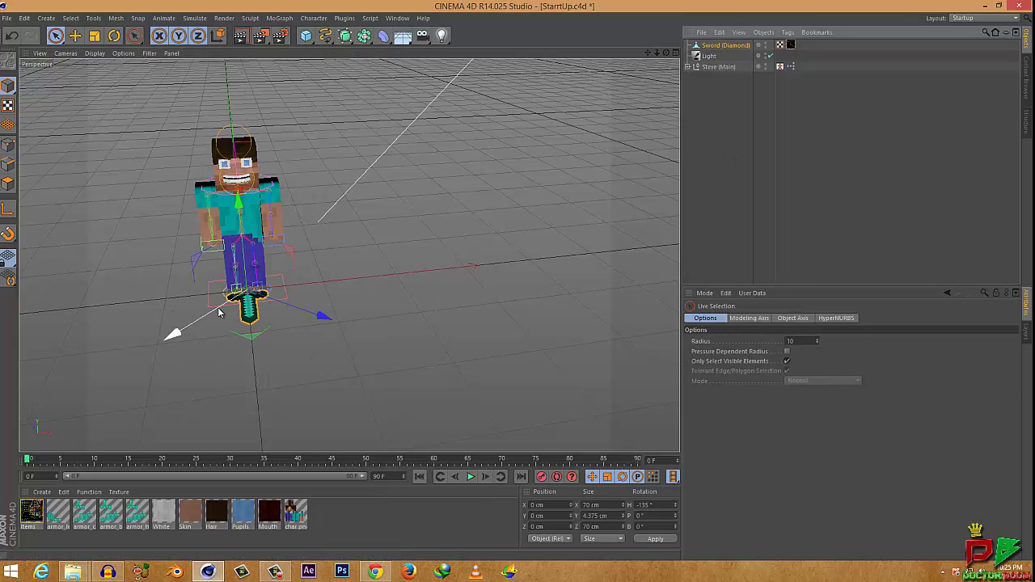
left_click_drag(171, 334, 183, 321)
left_click_drag(215, 257, 202, 191)
Bring the sword's handle closer to Steve's right hand, at about X -31.2, Y 89.2, Z -20.6 cm
left_click_drag(412, 400, 596, 334, "alt")
scroll(497, 357, "up", 3)
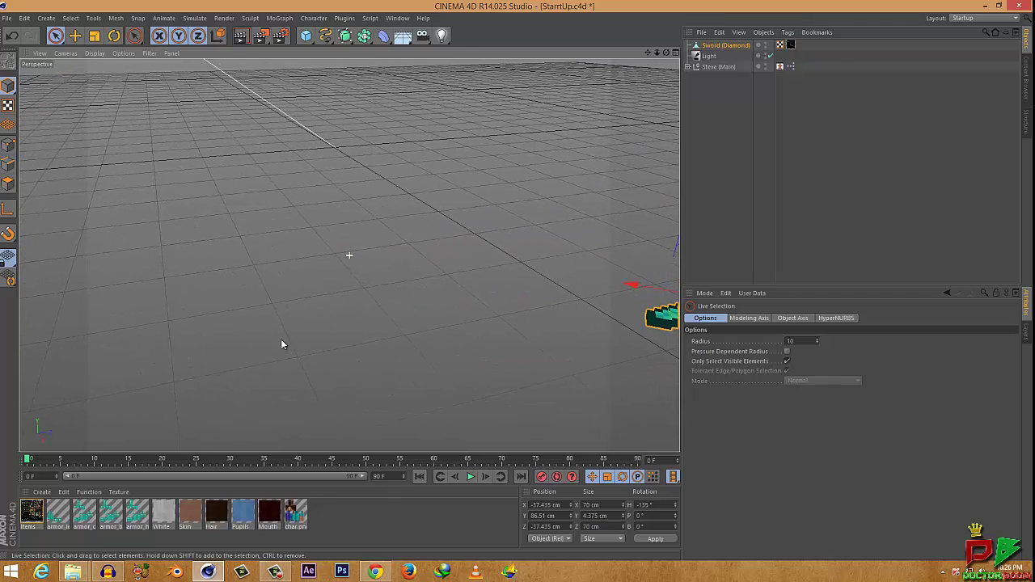
left_click_drag(281, 345, 189, 321, "alt")
left_click_drag(493, 339, 559, 131, "alt")
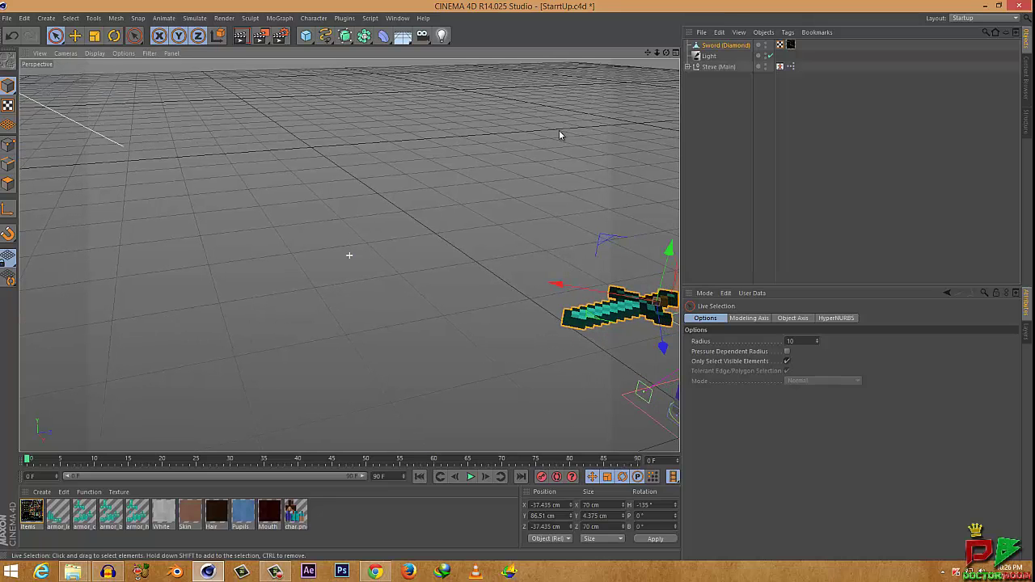
left_click(560, 130)
left_click_drag(625, 235, 326, 254, "alt")
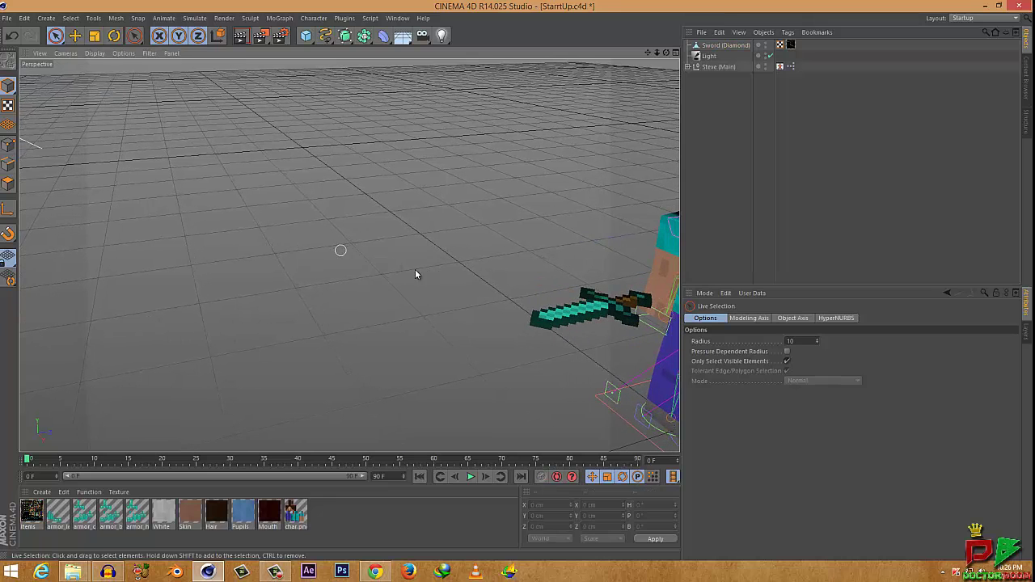
left_click_drag(415, 274, 632, 278, "alt")
left_click(483, 301)
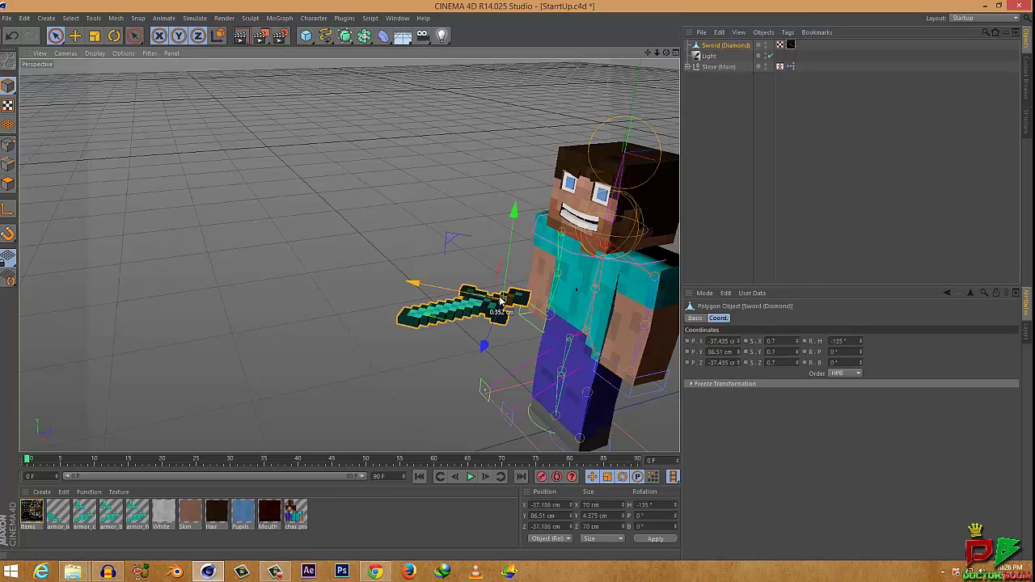
mouse_move(500, 301)
left_mouse_down()
mouse_move(499, 310)
mouse_move(508, 300)
left_mouse_up()
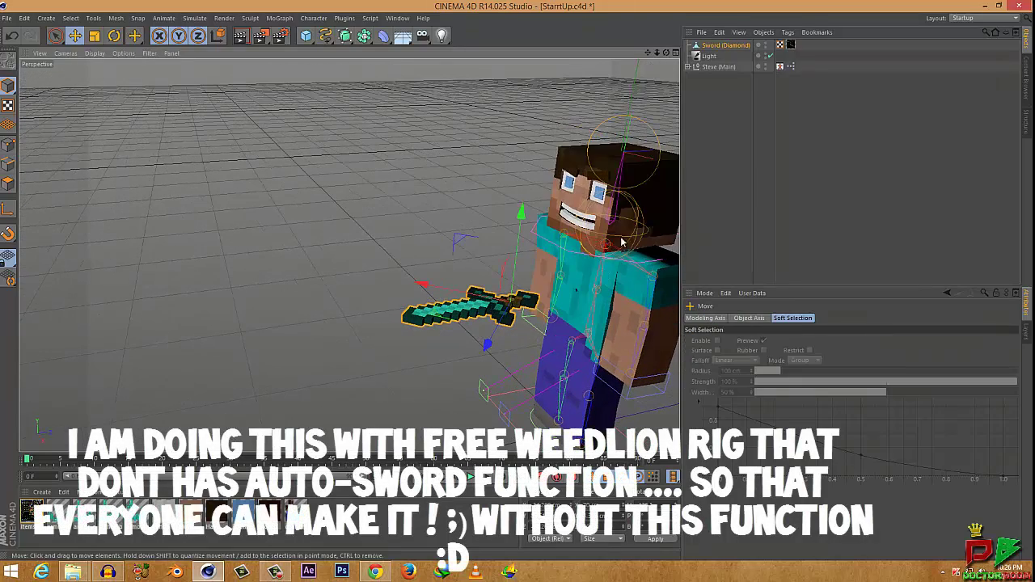
key("e")
left_click_drag(475, 317, 495, 314)
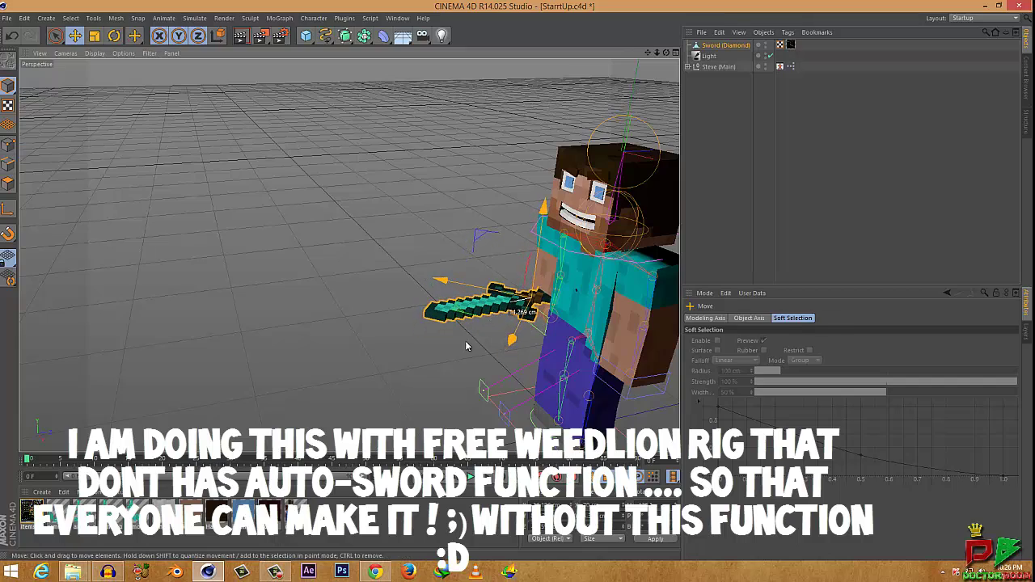
key("space")
left_click_drag(465, 347, 515, 280, "alt")
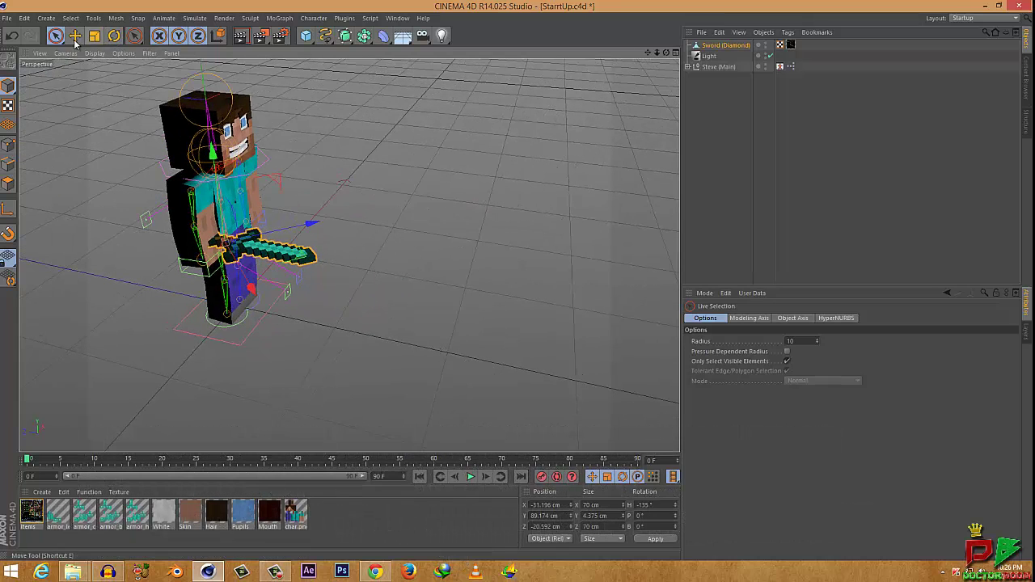
Rotate the sword upright so its blade points forward, to about H -149.6°, P 48.1°, B 63°
left_click(114, 37)
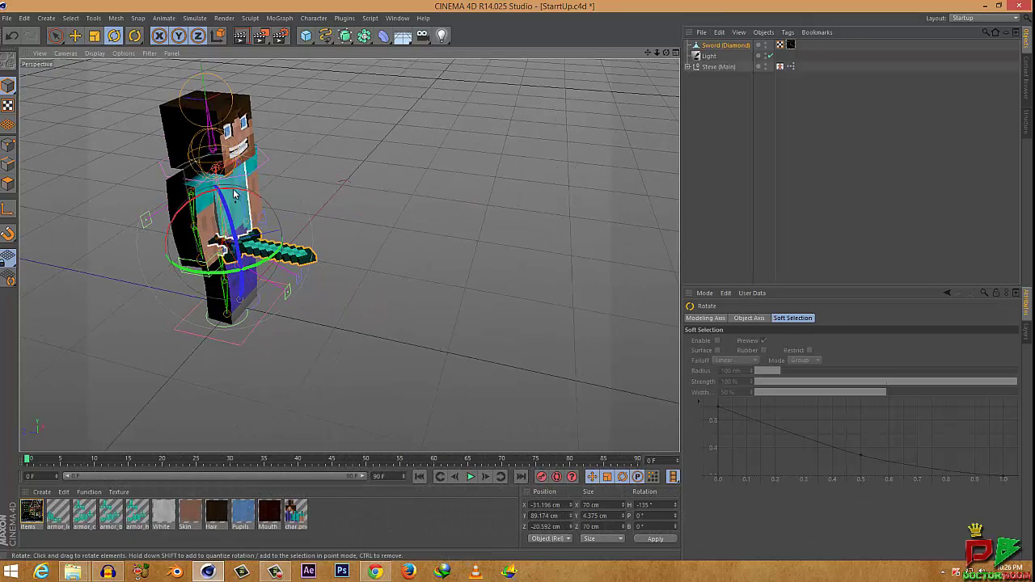
left_click_drag(234, 191, 165, 218)
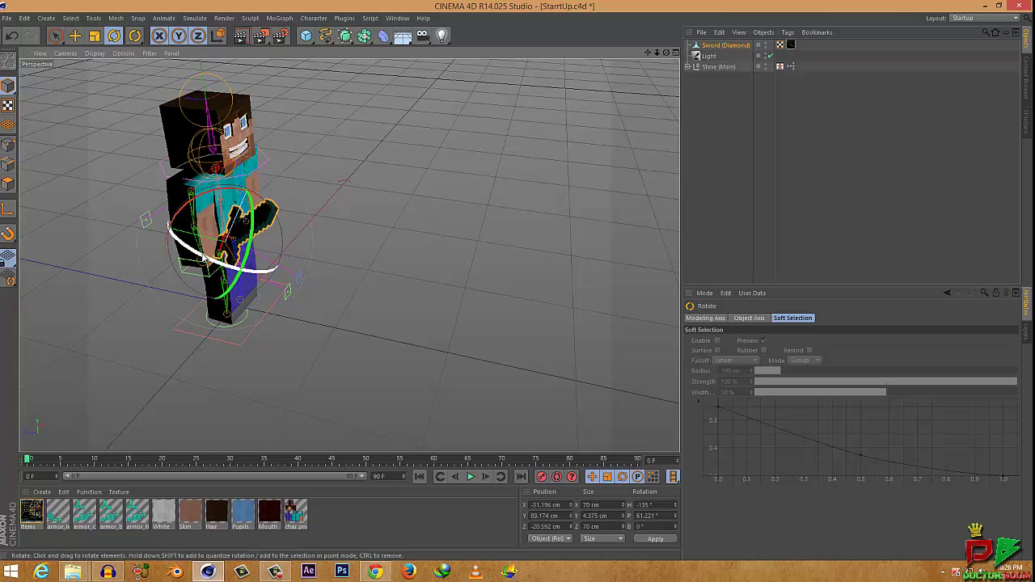
left_click_drag(206, 257, 261, 212)
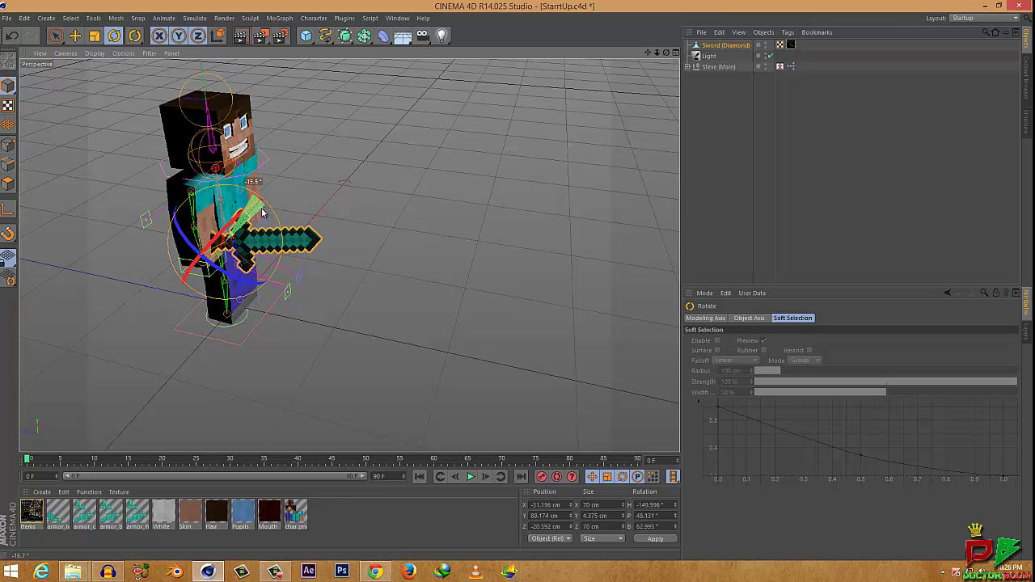
Move the rotated sword into Steve's right hand, to about X -37.8, Y 81.5, Z -15.6 cm
key("space")
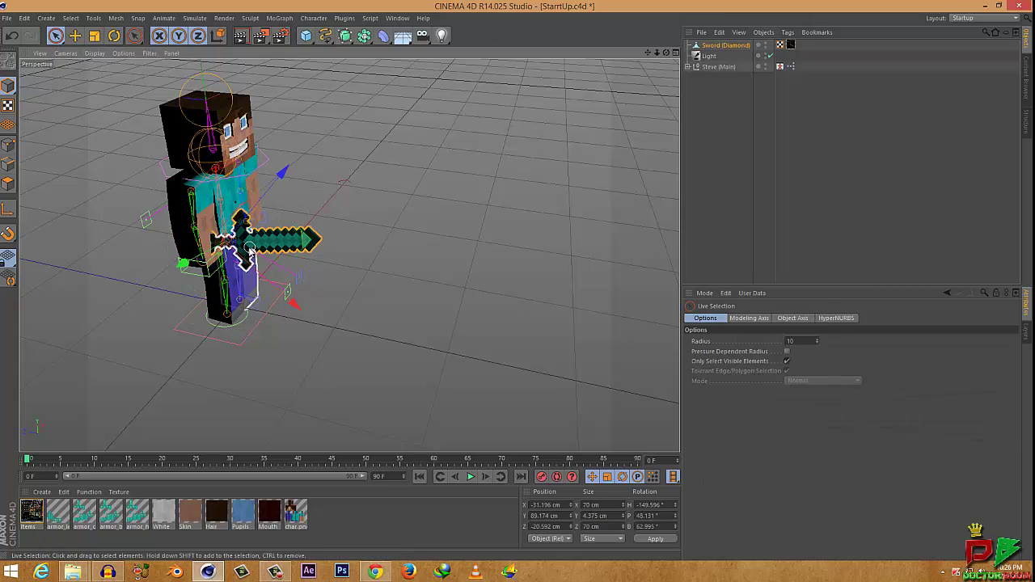
key("e")
left_click_drag(266, 252, 255, 265)
key("space")
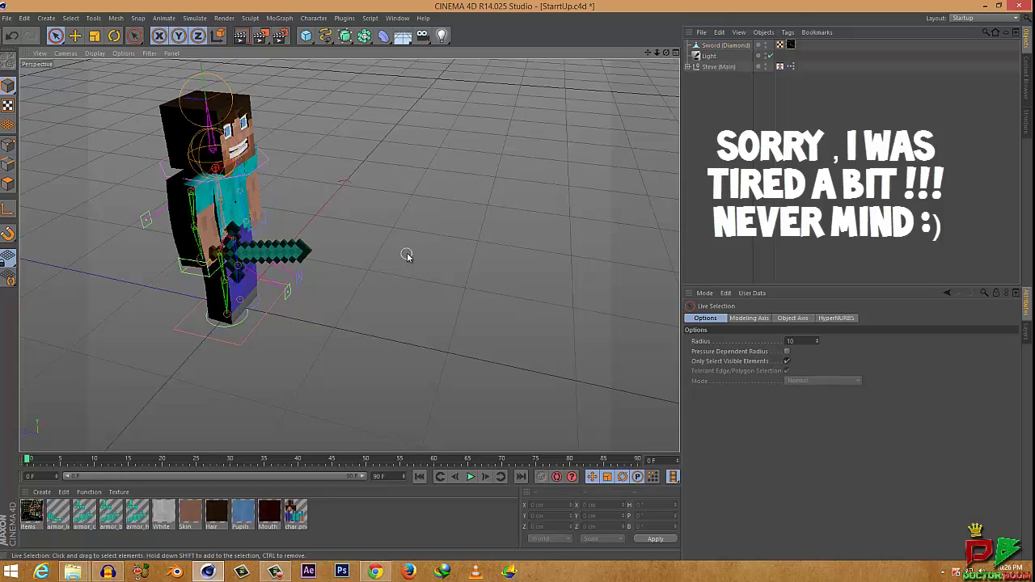
left_click_drag(464, 253, 219, 196, "alt")
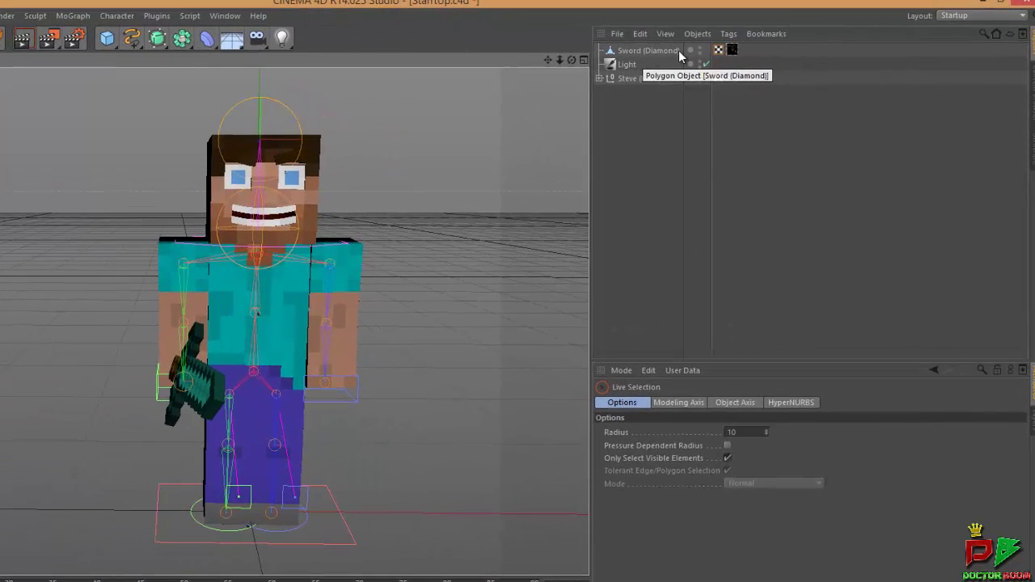
Add a Constraint character tag to the Sword (Diamond) object
left_click(648, 51)
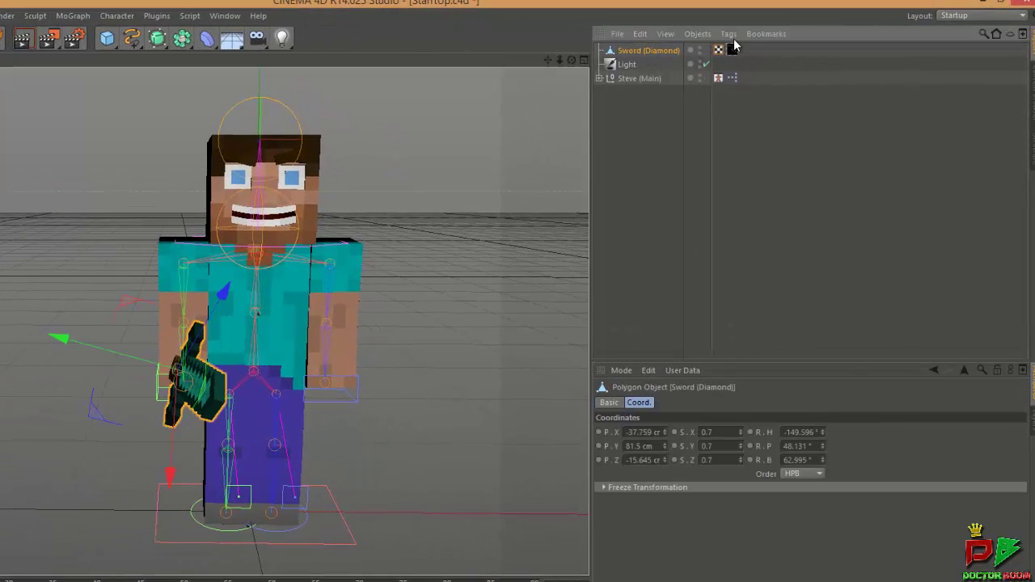
left_click(732, 37)
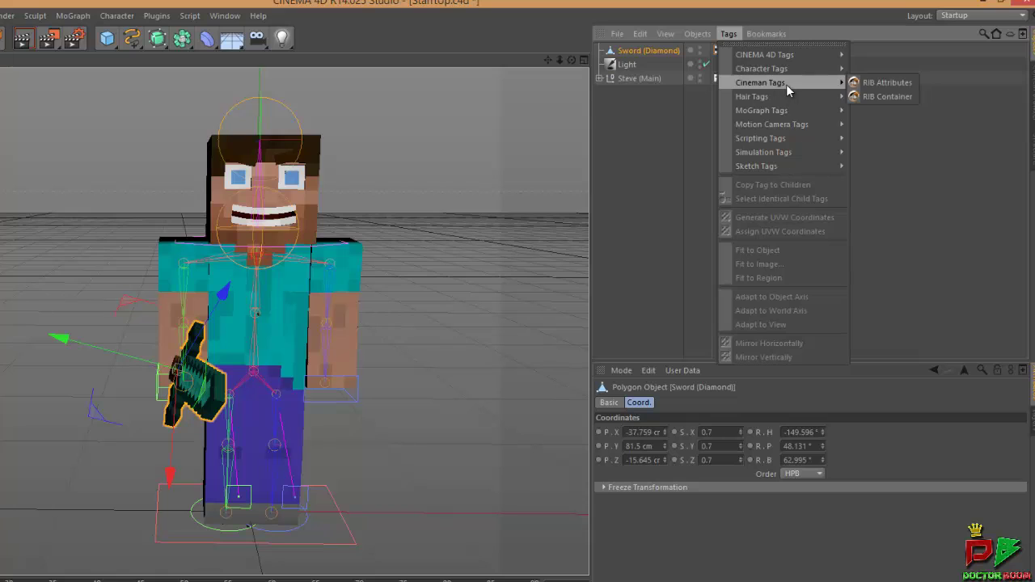
mouse_move(786, 73)
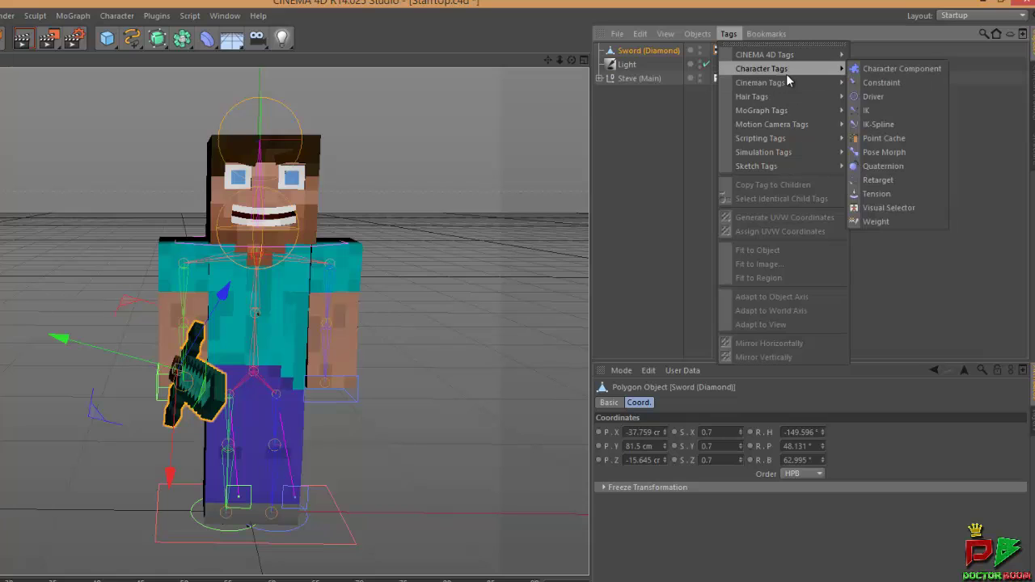
left_click(880, 83)
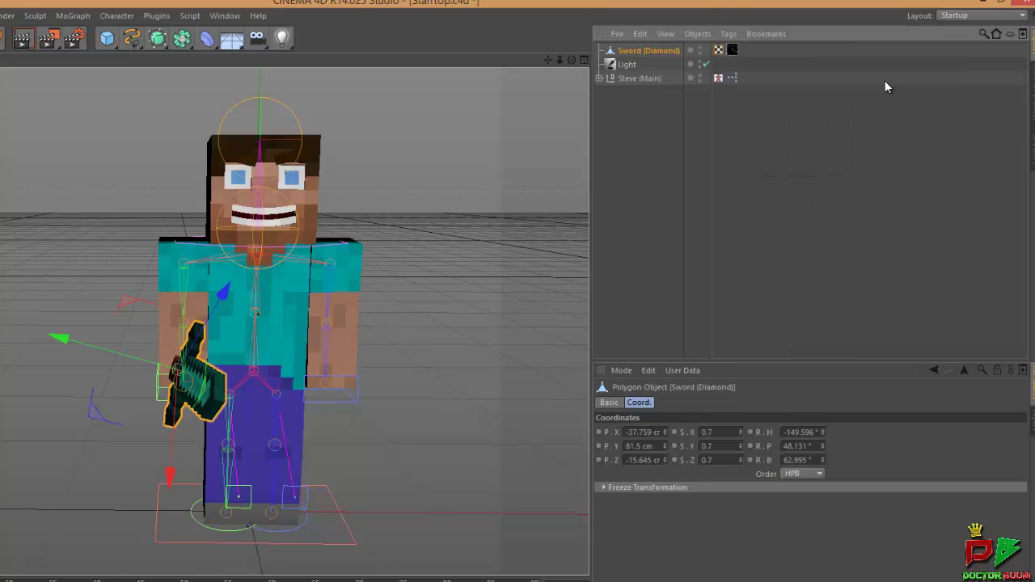
Expand Steve's Bones and IK Chains (Arms) hierarchy and select the Right Hand null
left_click(598, 78)
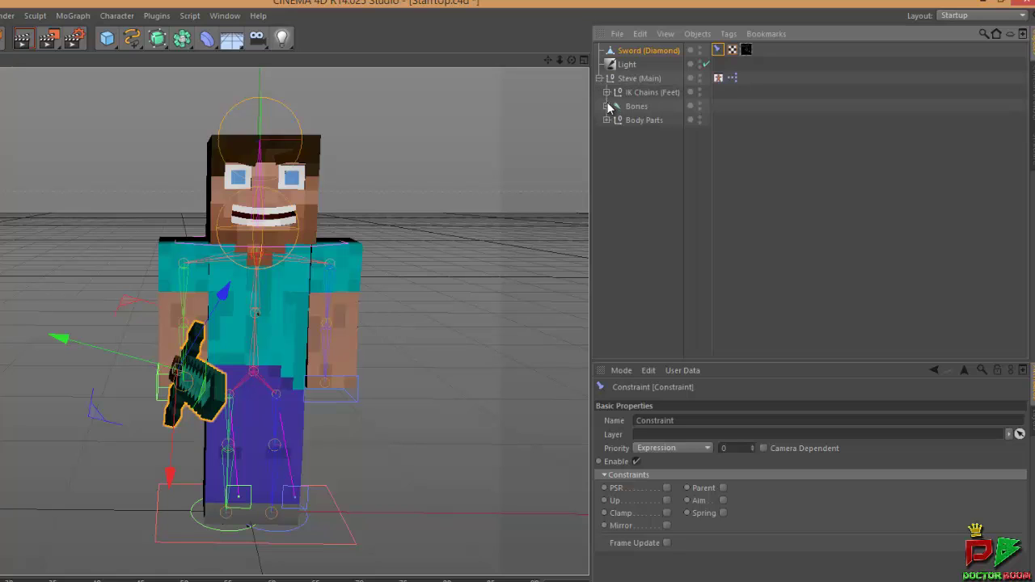
left_click(606, 106)
left_click(614, 120)
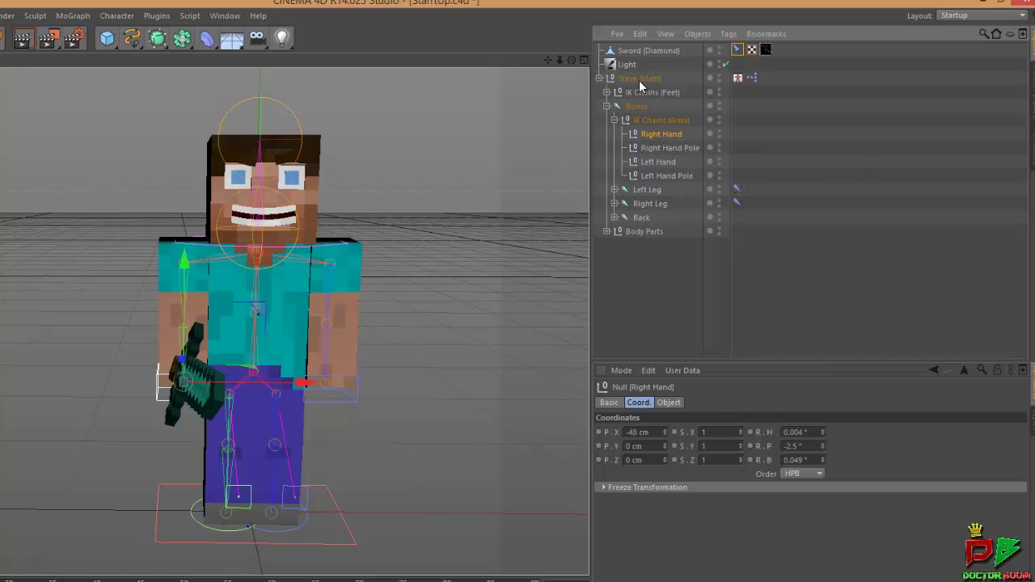
left_click(657, 177)
left_click(659, 163)
left_click(662, 148)
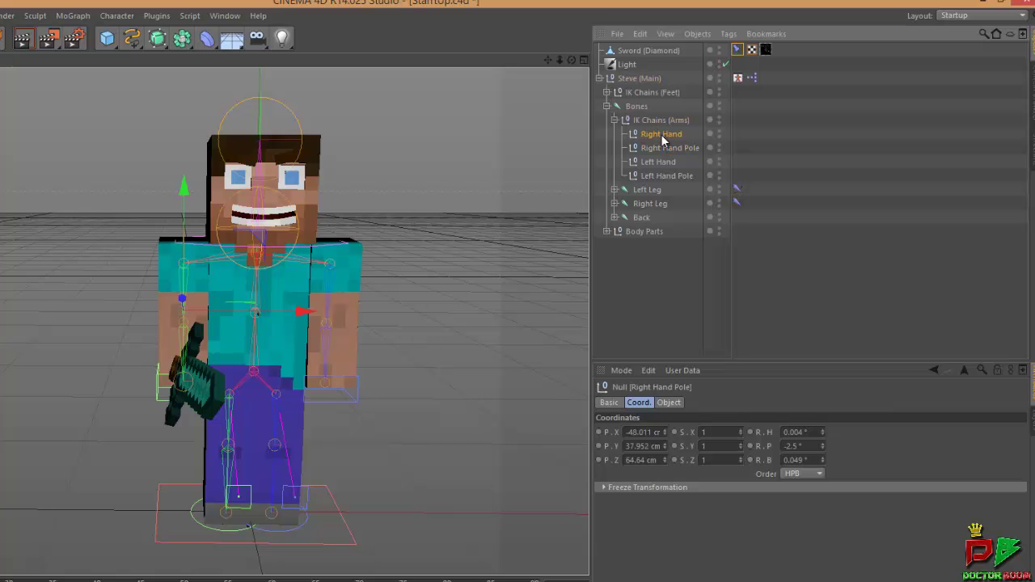
left_click(661, 134)
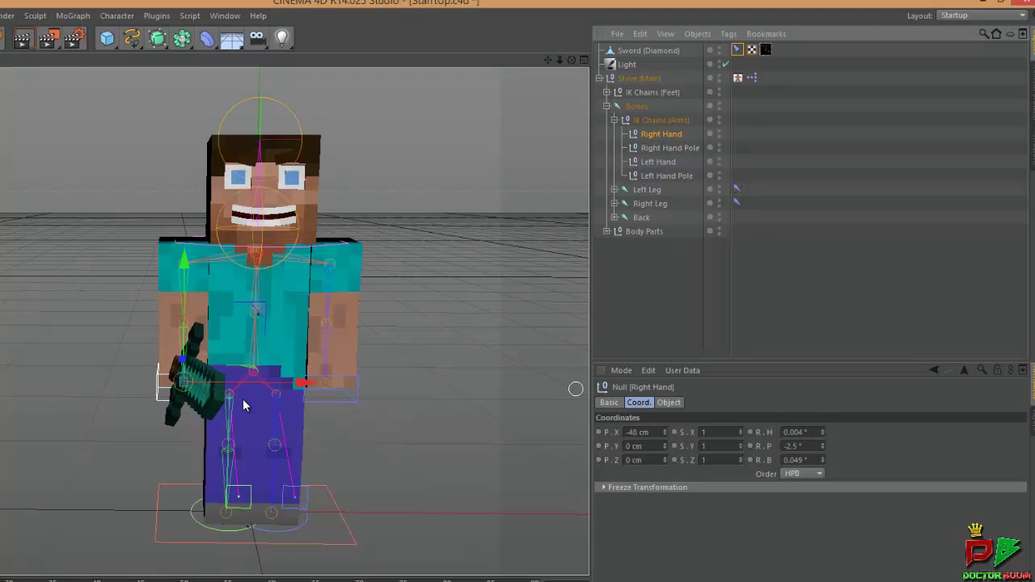
scroll(242, 399, "up", 4)
scroll(429, 425, "down", 4)
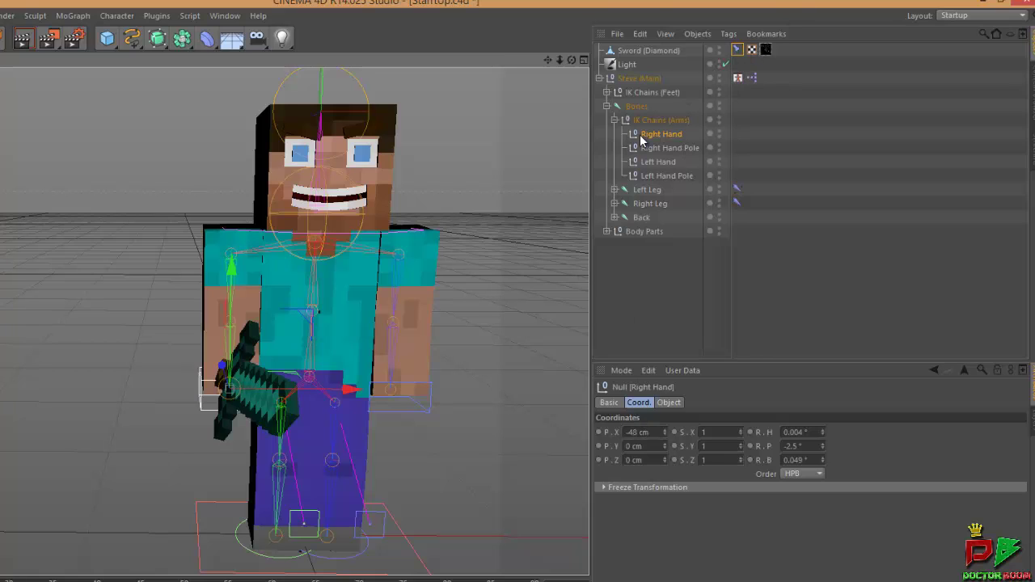
Enable PSR in the sword's Constraint tag and assign the Right Hand null as its target
left_click(736, 50)
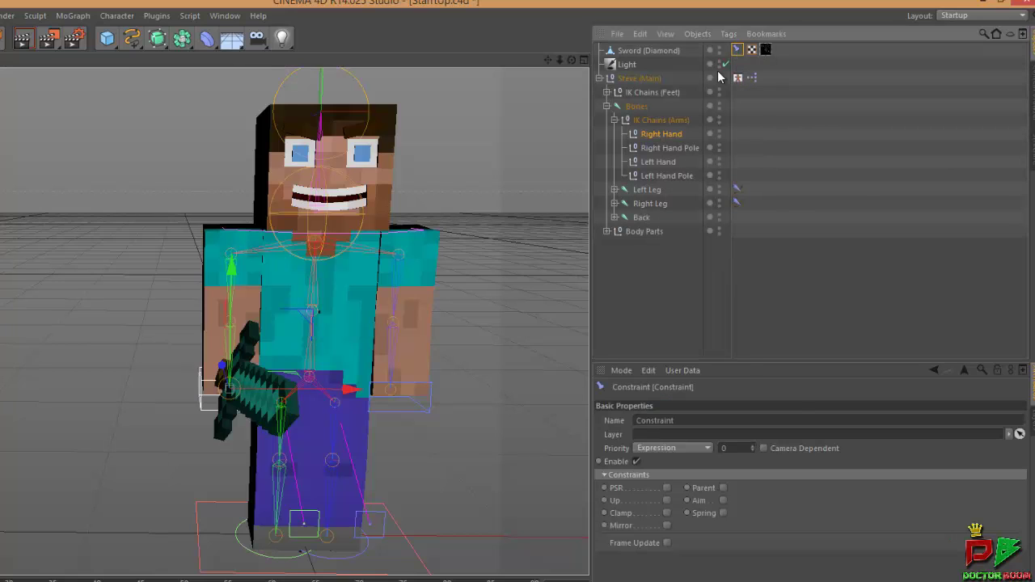
left_click(667, 488)
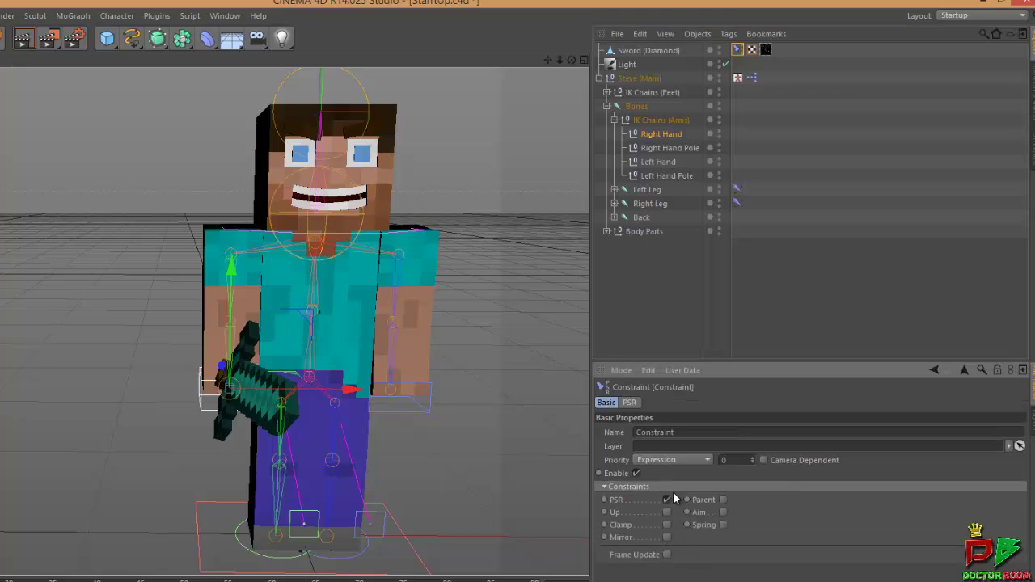
left_click(629, 403)
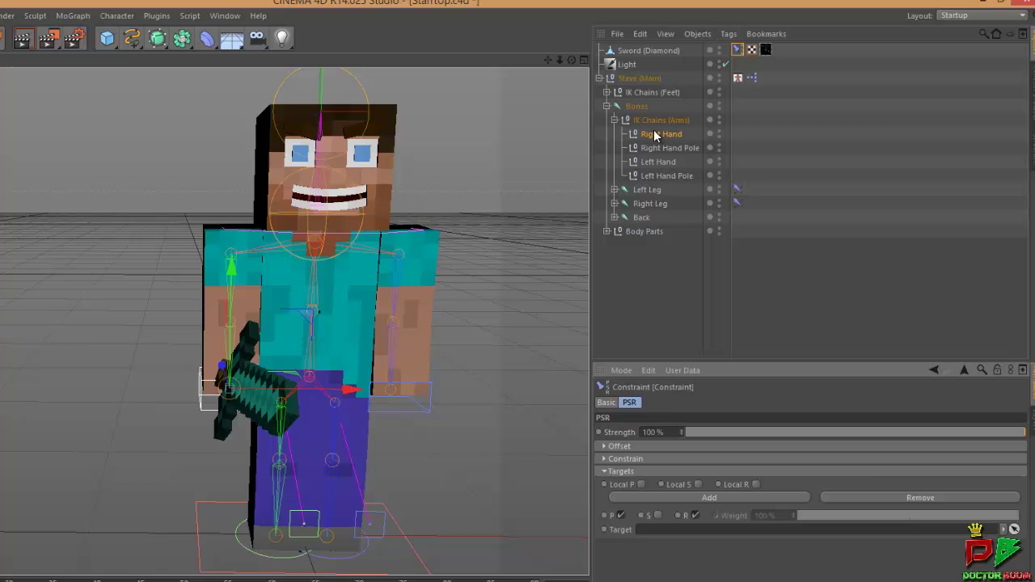
left_click_drag(653, 139, 697, 374)
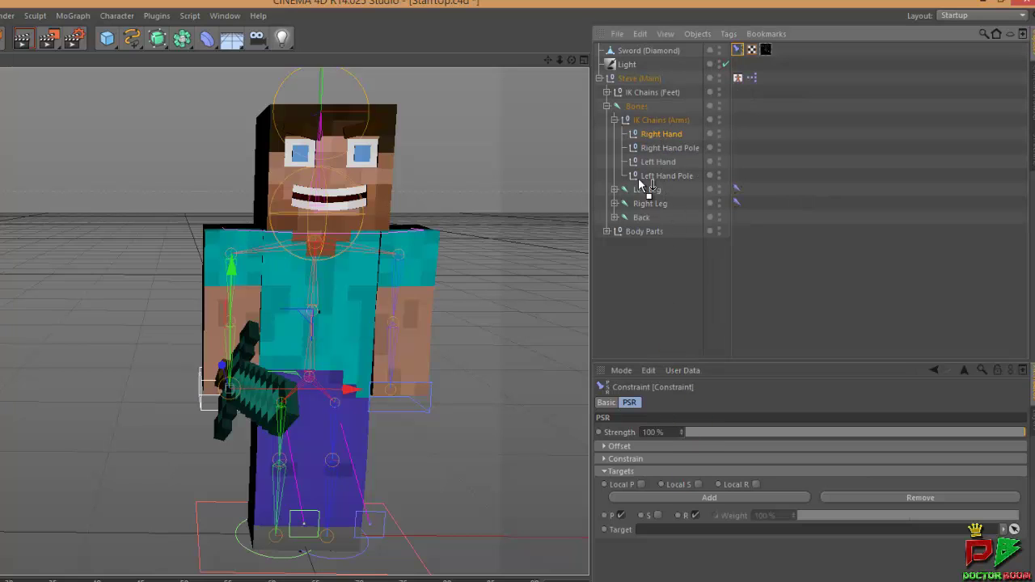
left_click_drag(706, 482, 671, 530)
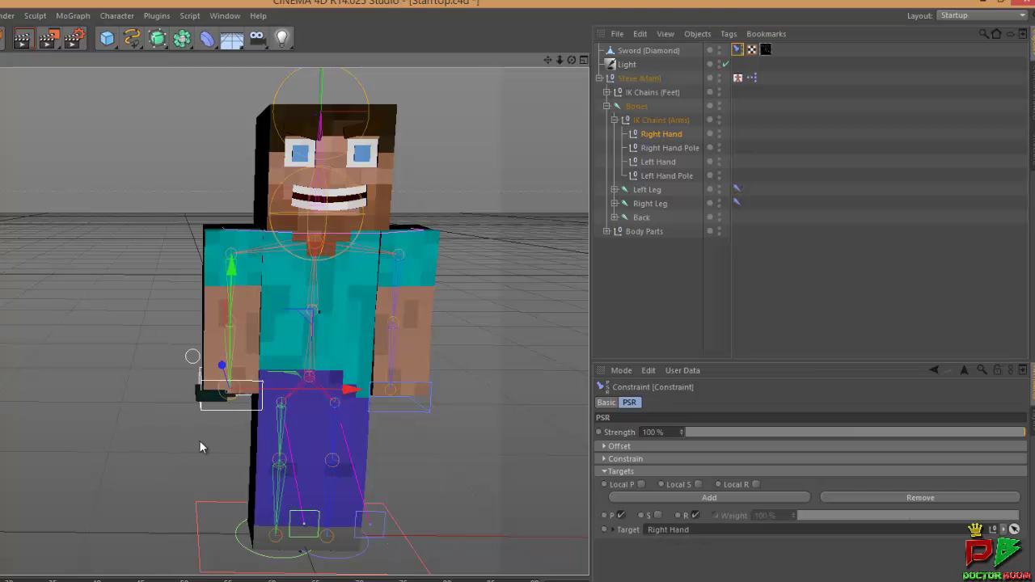
Rotate the Right Hand null to swing the sword around, to about H 235.2°, P -4.1°, B -48.5°
left_click_drag(199, 440, 308, 441, "alt")
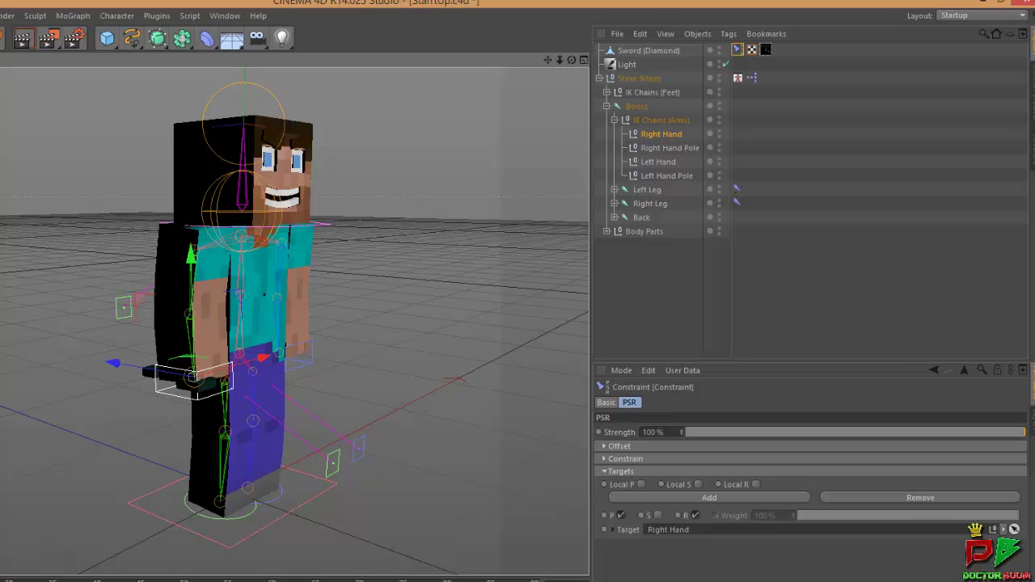
key("r")
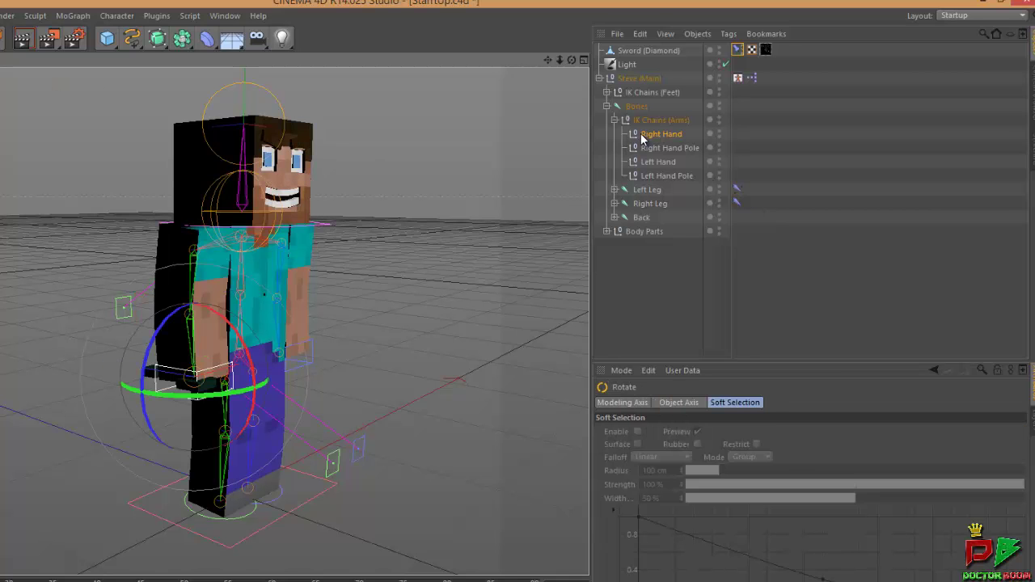
left_click(647, 134)
left_click_drag(179, 402, 458, 296)
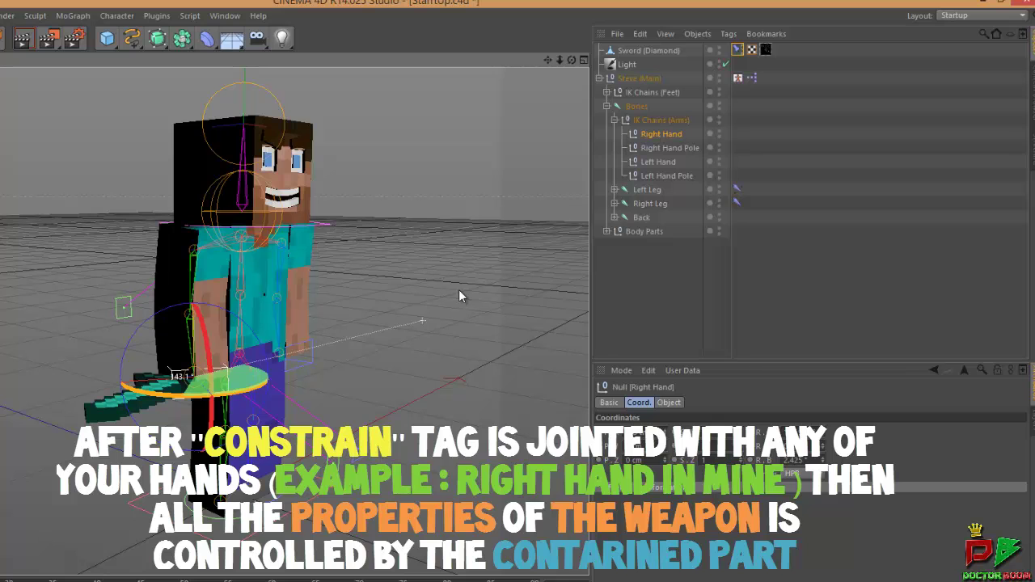
left_click_drag(459, 296, 283, 385)
left_click_drag(210, 355, 203, 333)
mouse_move(138, 333)
left_mouse_down()
mouse_move(203, 316)
mouse_move(118, 307)
mouse_move(154, 344)
left_mouse_up()
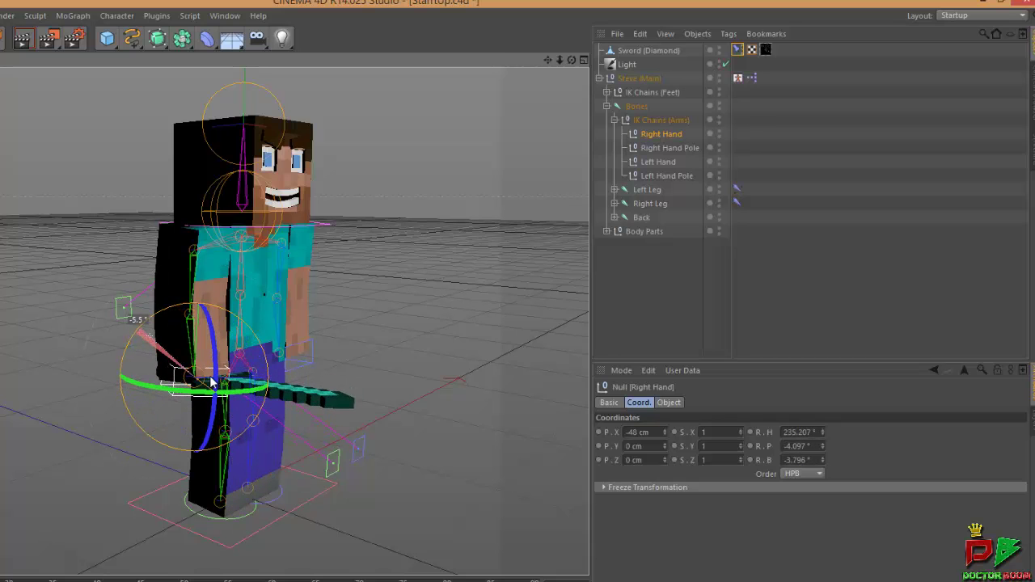
left_click_drag(212, 382, 193, 349)
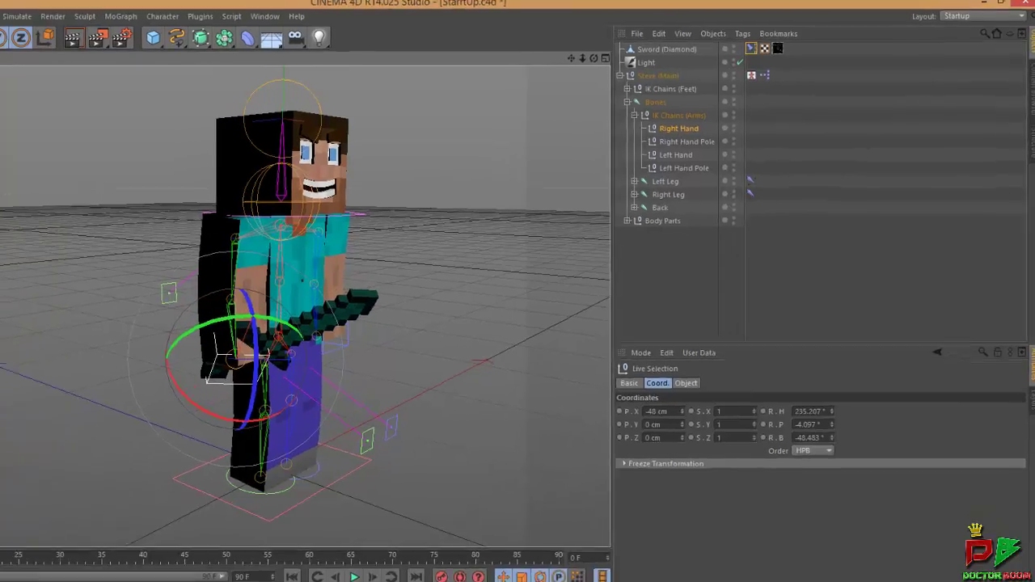
Rotate the Right Hand null further so the sword points forward, to about H 181.4°, P -25.1°, B -69.2°
key("space")
left_click_drag(408, 274, 152, 357, "alt")
left_click_drag(344, 285, 352, 263, "alt")
key("r")
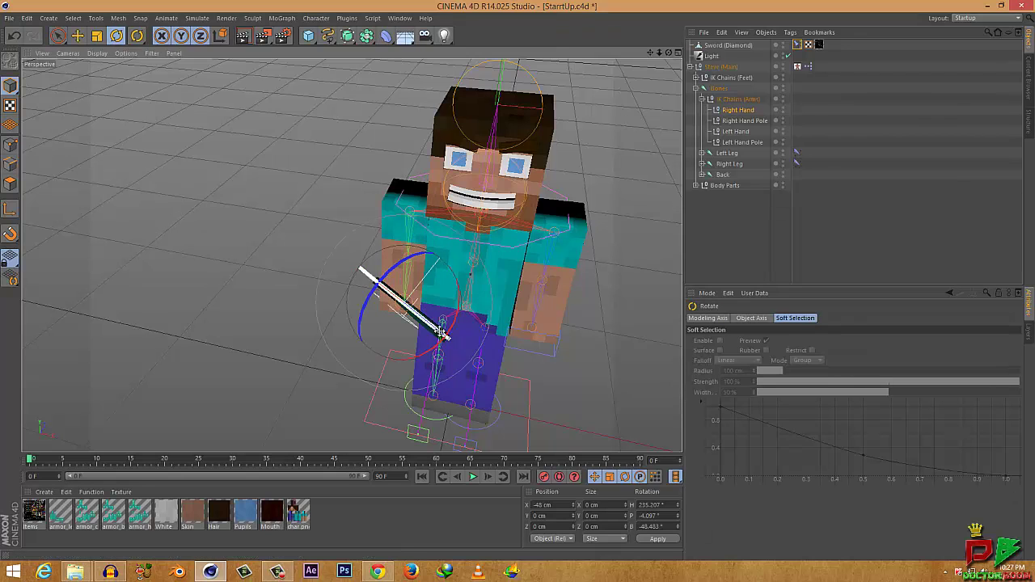
mouse_move(411, 349)
left_mouse_down()
mouse_move(393, 348)
mouse_move(411, 349)
left_mouse_up()
left_click_drag(378, 301, 381, 272)
left_click(58, 35)
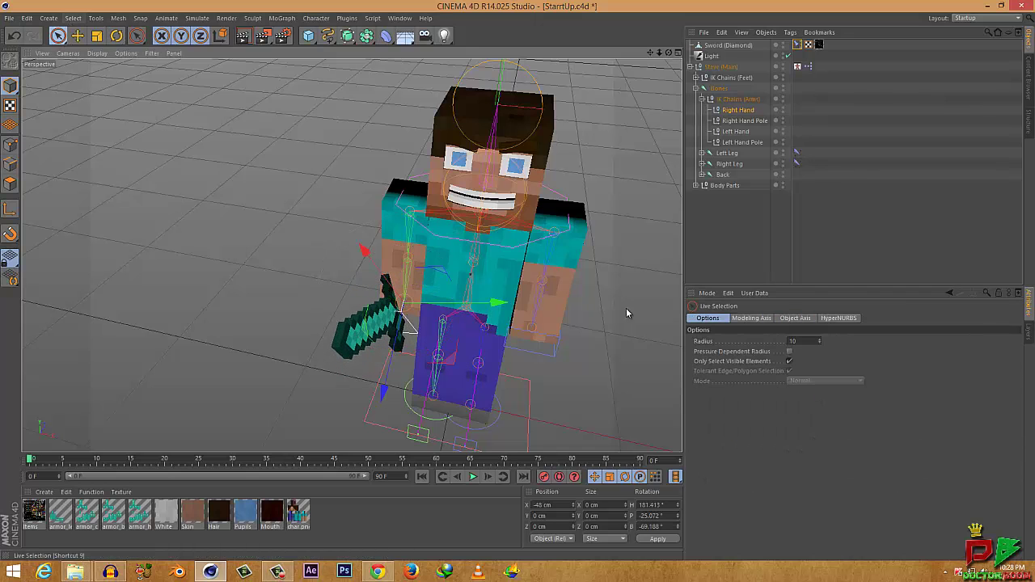
scroll(545, 332, "down", 3)
scroll(453, 376, "up", 3)
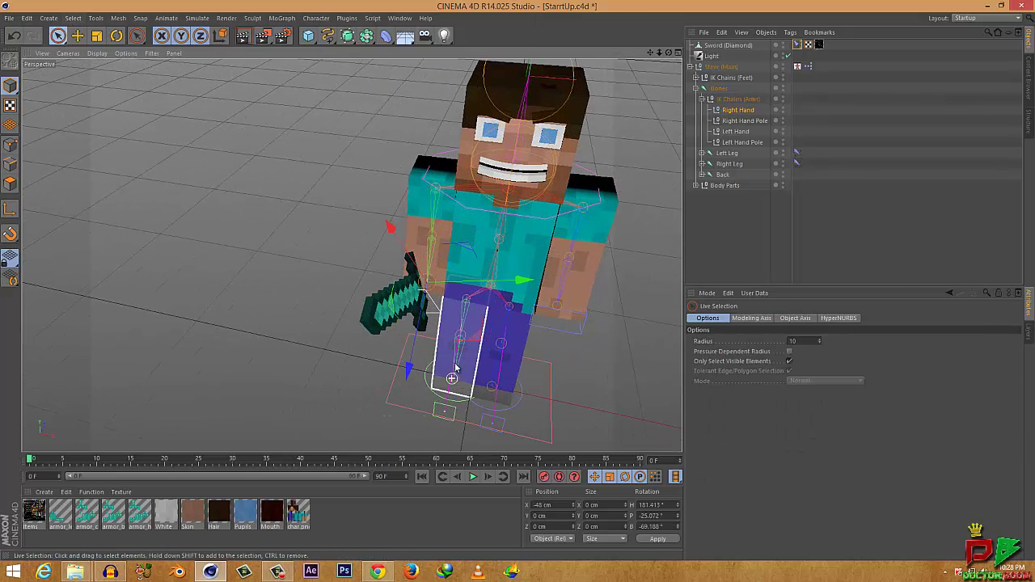
Move the Right Hand null up beside Steve's body, to about X -53.7, Y 14.1, Z -6.7 cm
left_click(735, 110)
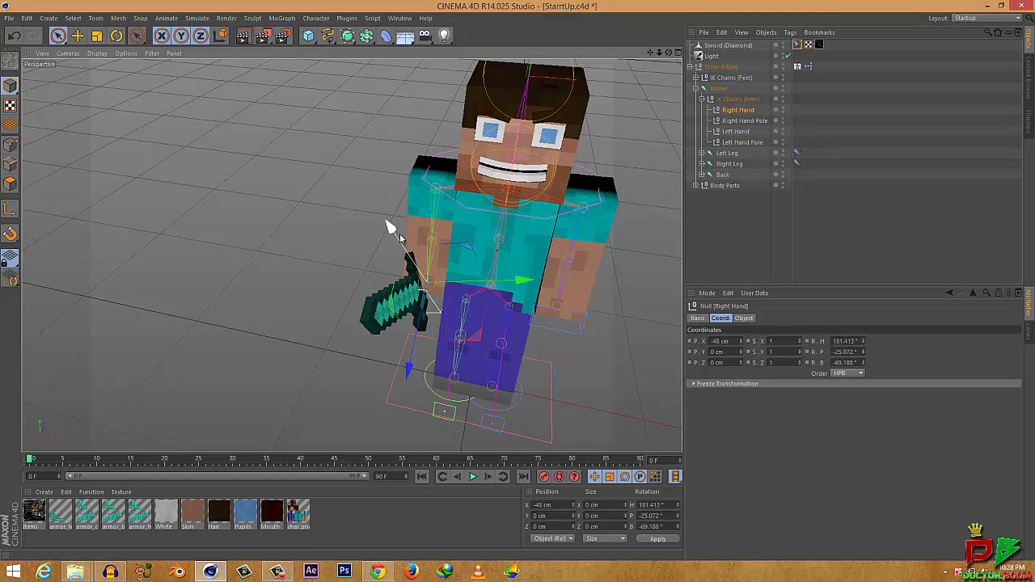
left_click_drag(391, 227, 422, 234)
scroll(612, 333, "down", 5)
left_click_drag(619, 363, 513, 300, "alt")
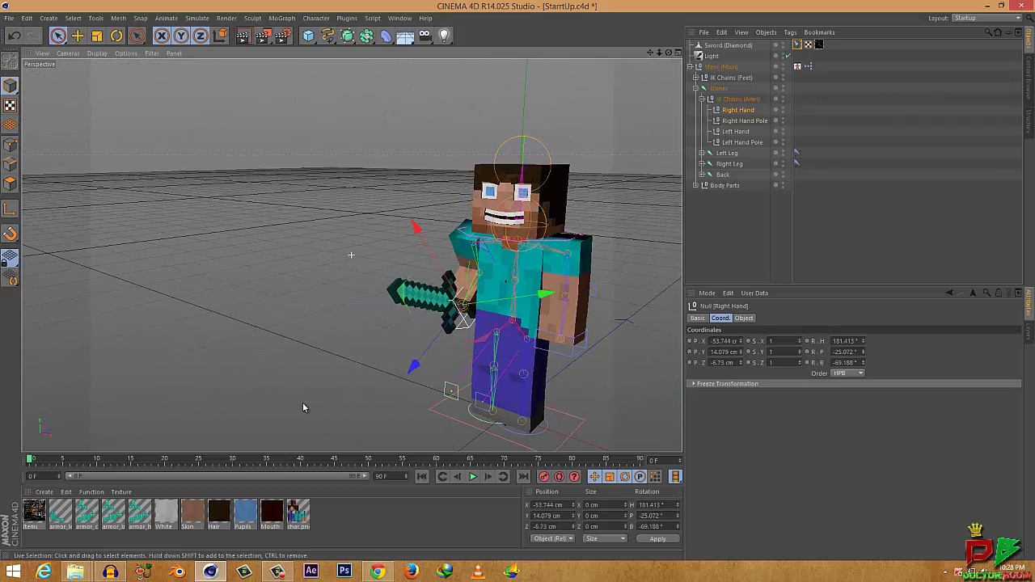
Turn on automatic keyframing and record the Right Hand null's starting position at frame 0
left_click(558, 477)
left_click_drag(31, 465, 71, 462)
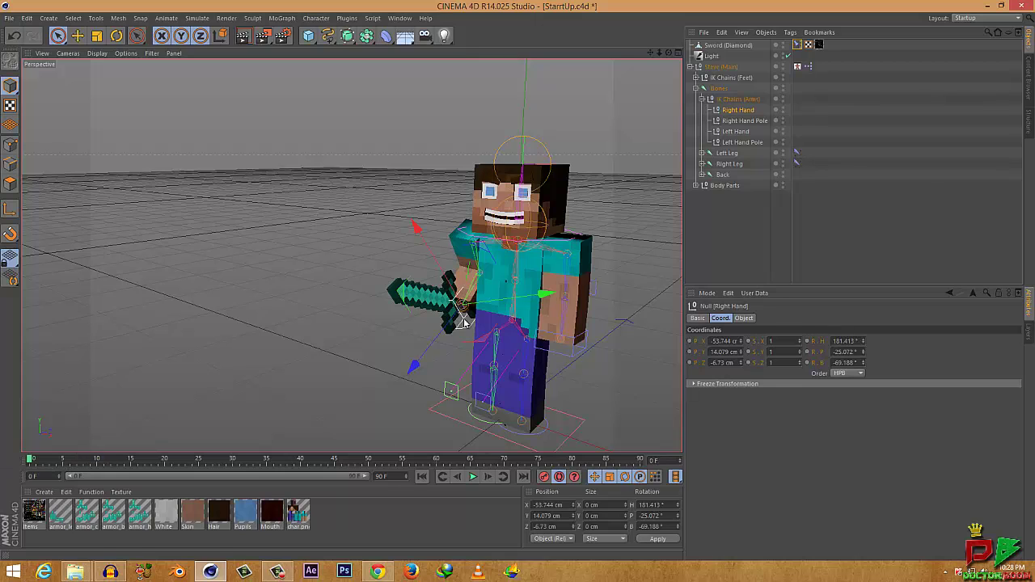
left_click_drag(449, 284, 448, 281)
At frame 10, raise the Right Hand null beside Steve's head, to about Y 140, Z -32.8 cm
left_click_drag(32, 462, 100, 460)
left_click_drag(412, 225, 400, 128)
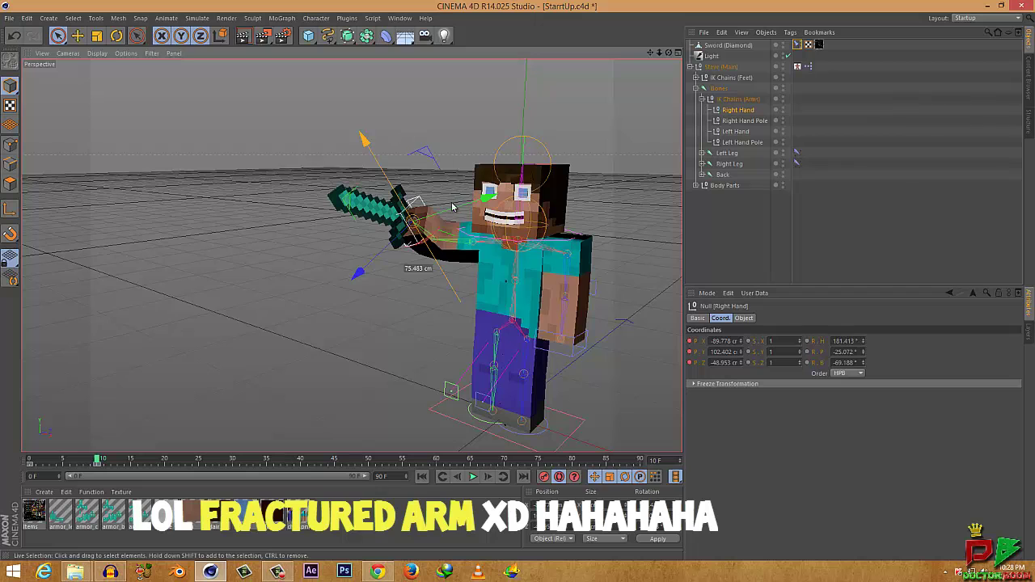
left_click_drag(452, 207, 423, 169)
key("e")
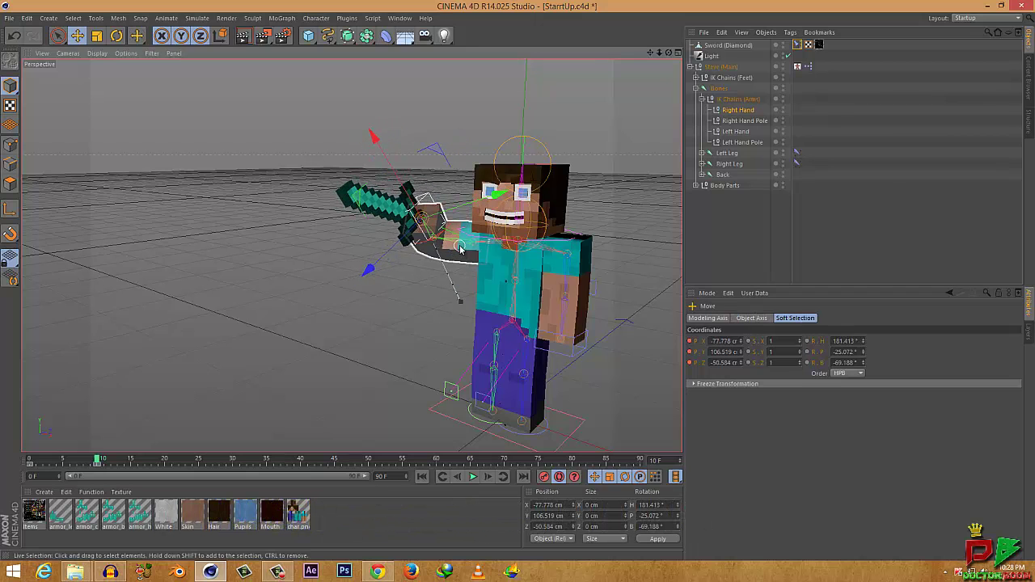
left_click_drag(460, 249, 480, 215)
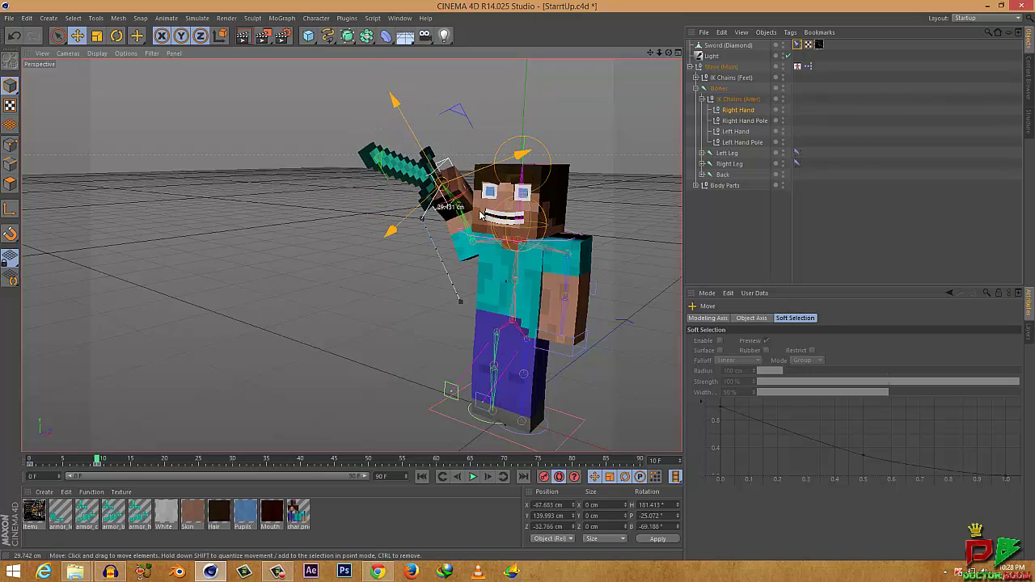
key("space")
At frame 15, swing the Right Hand null forward and down, to about X -82.5, Y 73.6, Z -63.3 cm
left_click_drag(98, 460, 131, 459)
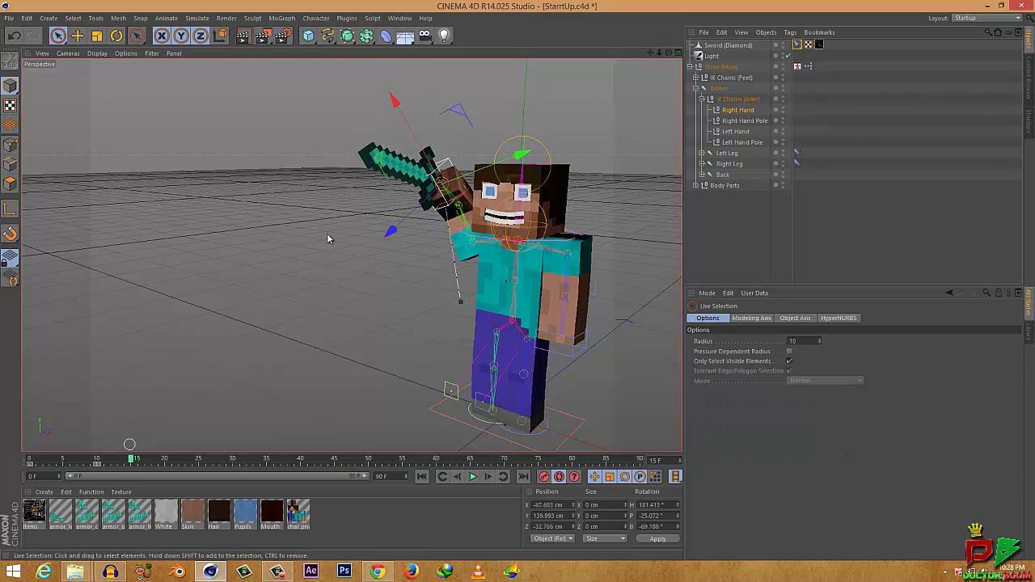
key("e")
left_click_drag(443, 170, 430, 273)
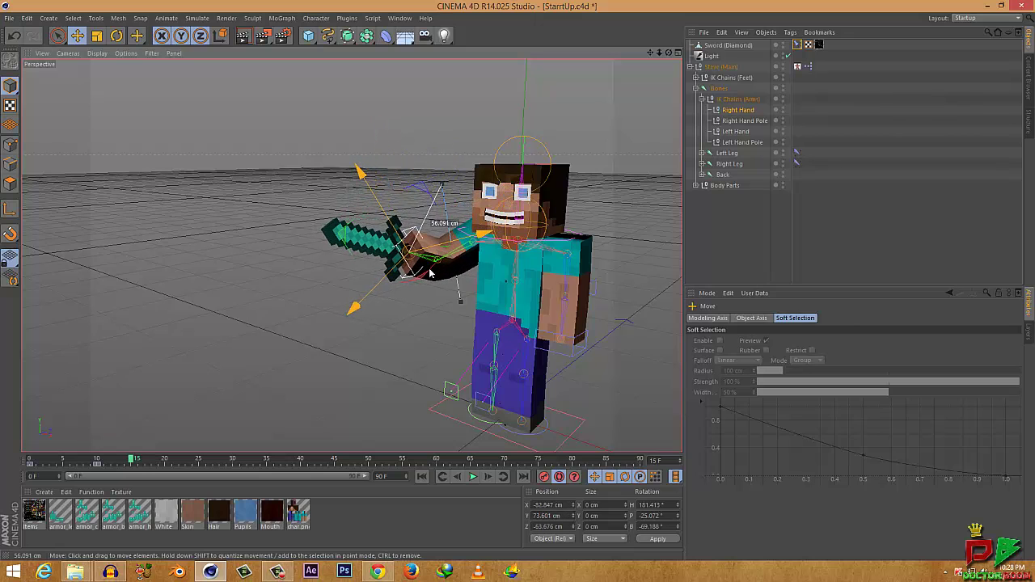
key("space")
Record a keyframe at frame 15 for the Right Hand target of the sword's PSR constraint
mouse_move(130, 460)
left_mouse_down()
mouse_move(39, 461)
mouse_move(139, 461)
mouse_move(3, 462)
mouse_move(166, 461)
mouse_move(135, 463)
left_mouse_up()
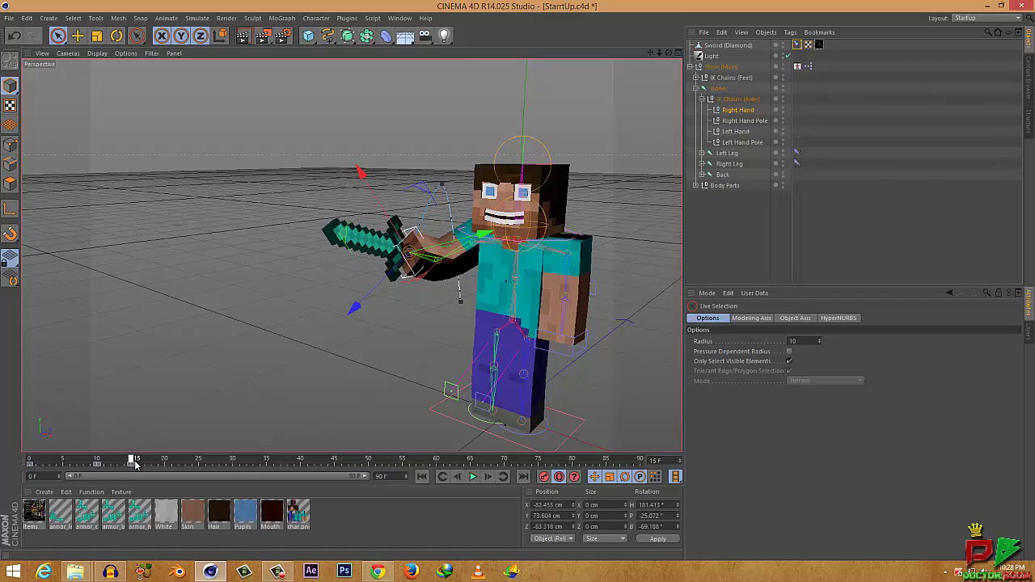
left_click(797, 45)
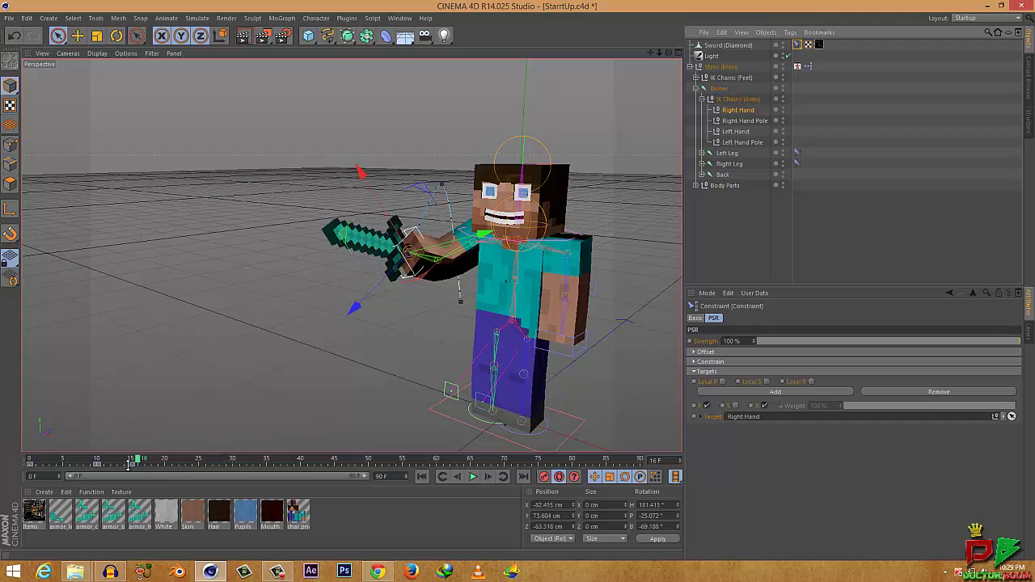
left_click_drag(138, 460, 131, 461)
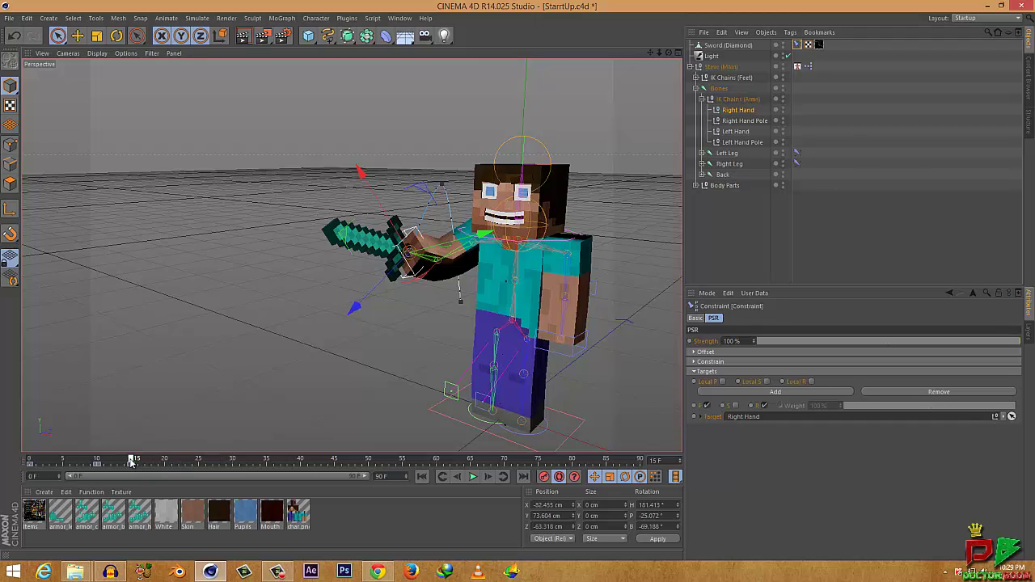
left_click(694, 418, "ctrl")
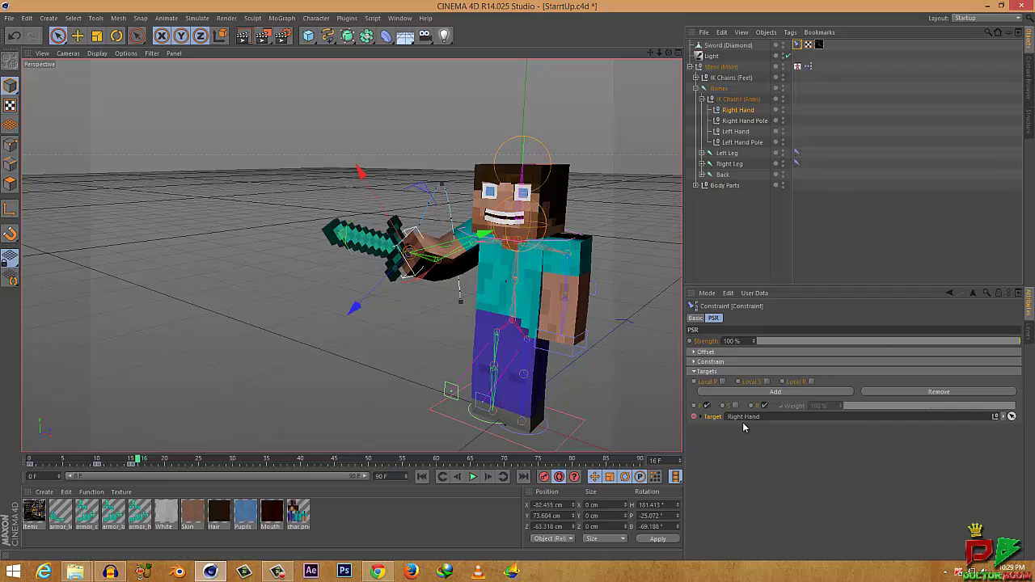
At frame 16, clear and keyframe the target of the sword's PSR constraint, and record a keyframe for the sword itself
left_click(1003, 416)
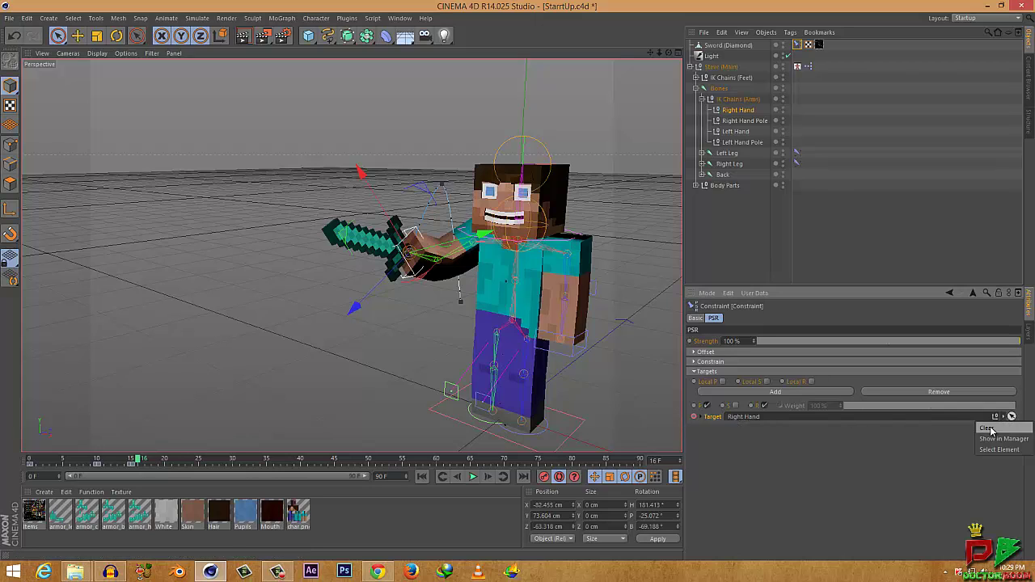
left_click(988, 428)
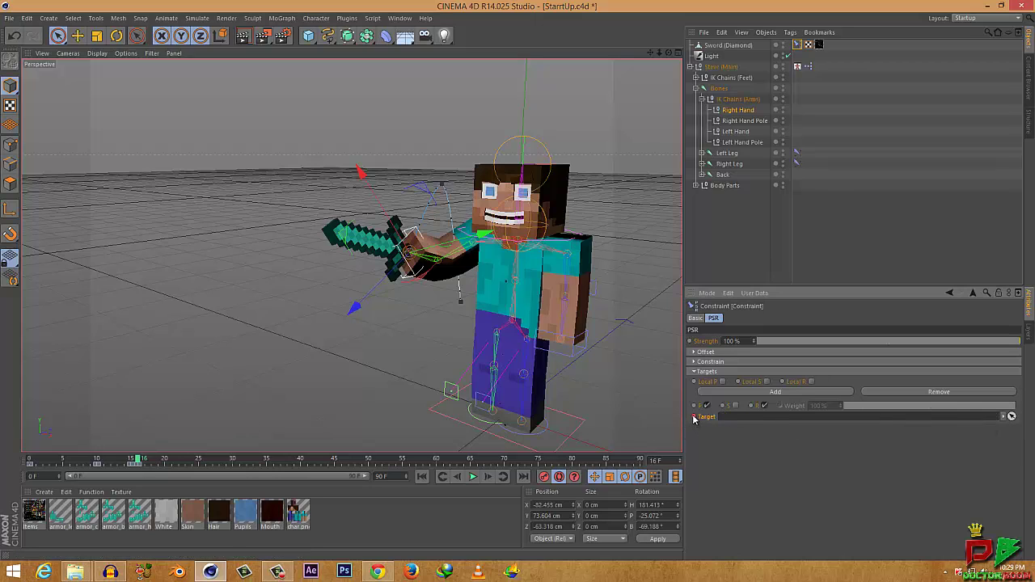
mouse_move(139, 460)
left_mouse_down()
mouse_move(128, 459)
mouse_move(139, 459)
left_mouse_up()
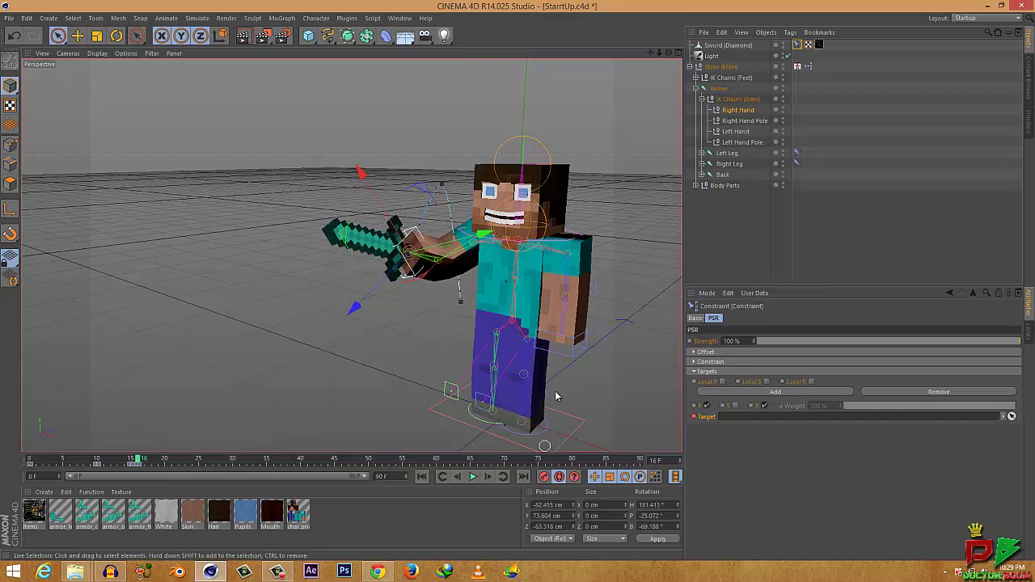
left_click(722, 46)
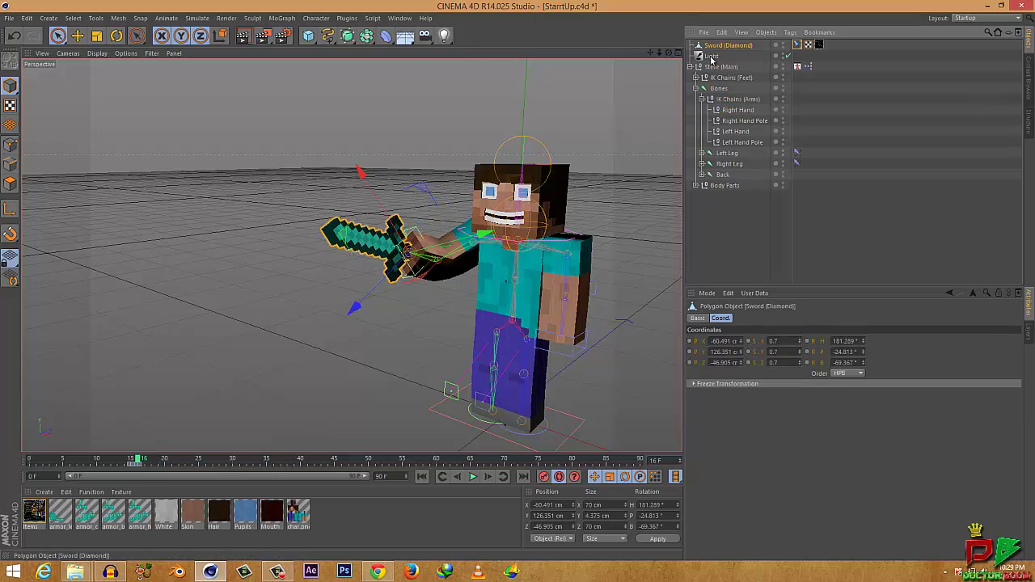
left_click(545, 478)
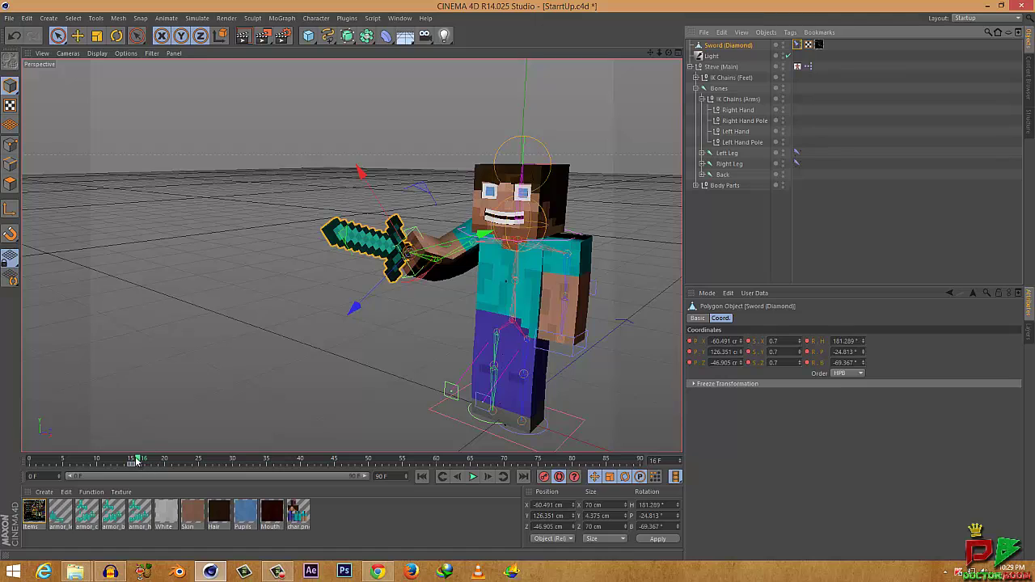
At frame 40, move the sword forward away from Steve's hand by about 229 cm and scrub through its flight
left_click_drag(138, 460, 149, 461)
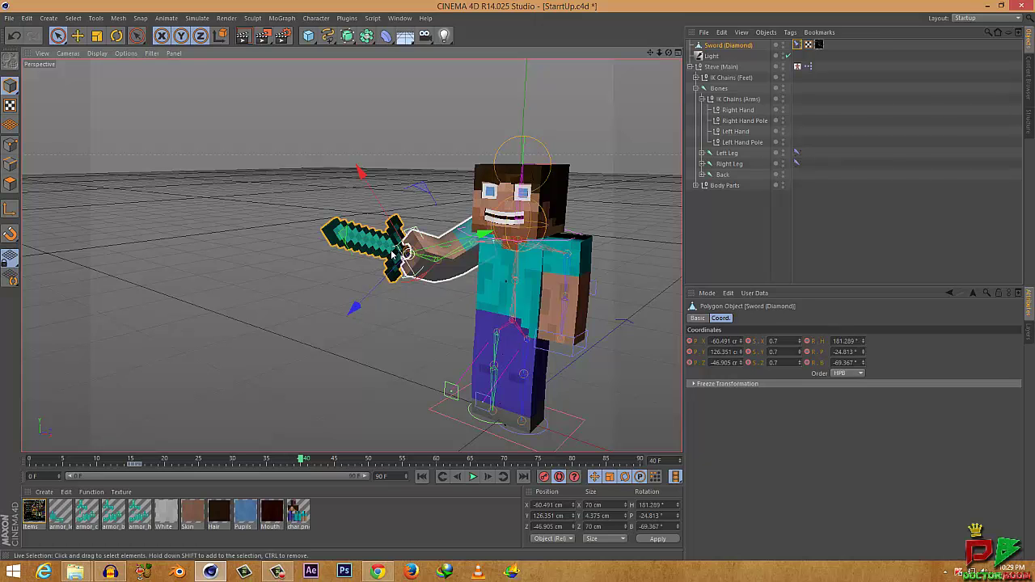
left_click_drag(400, 254, 298, 263, "alt")
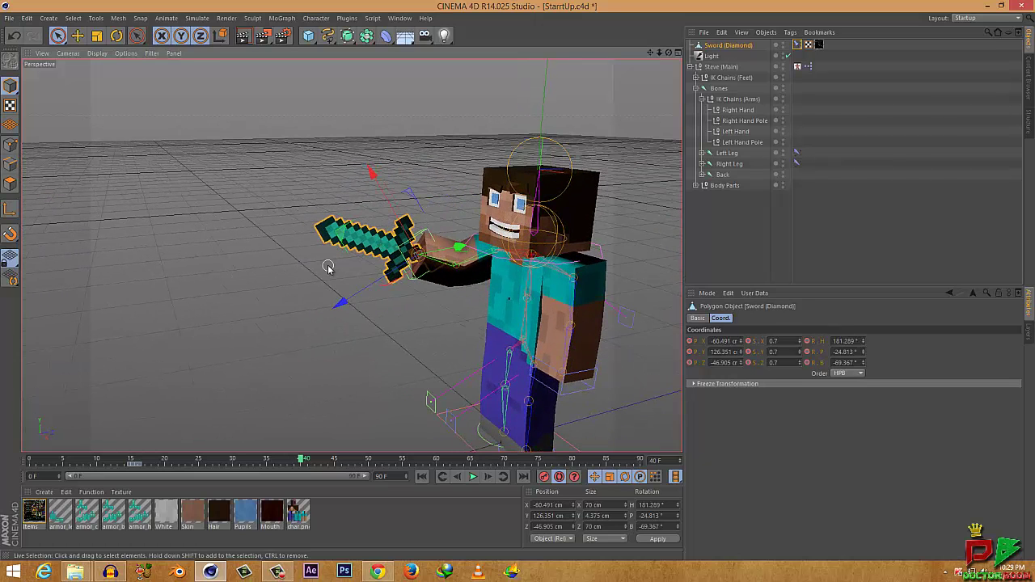
key("e")
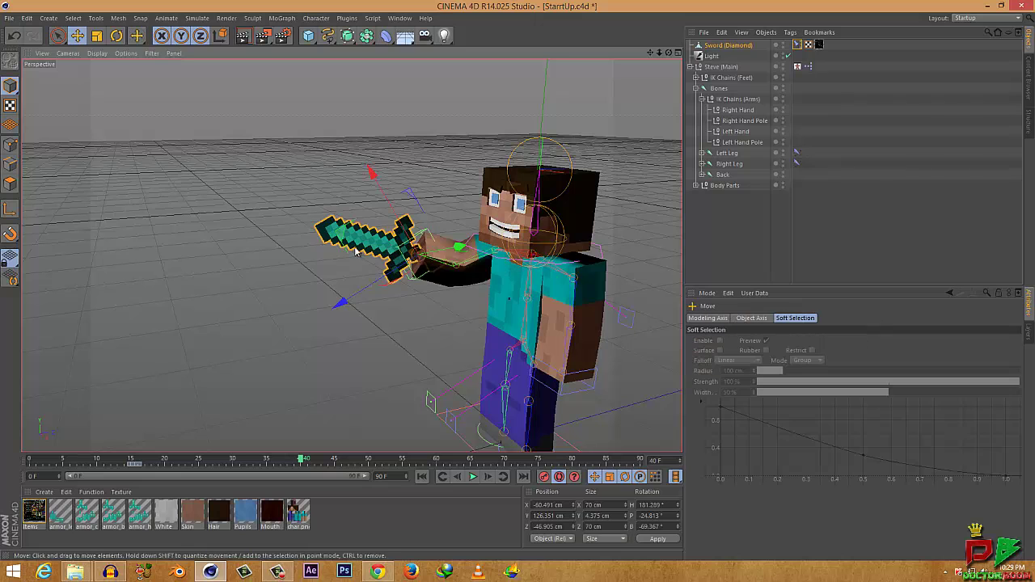
left_click_drag(459, 246, 69, 257)
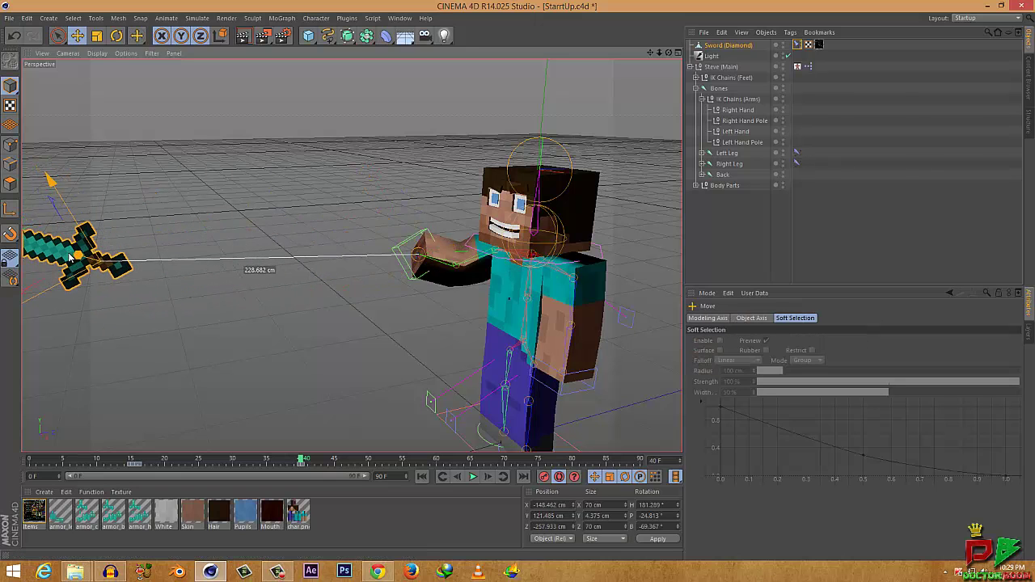
key("space")
left_click_drag(303, 459, 206, 467)
left_click_drag(70, 468, 300, 459)
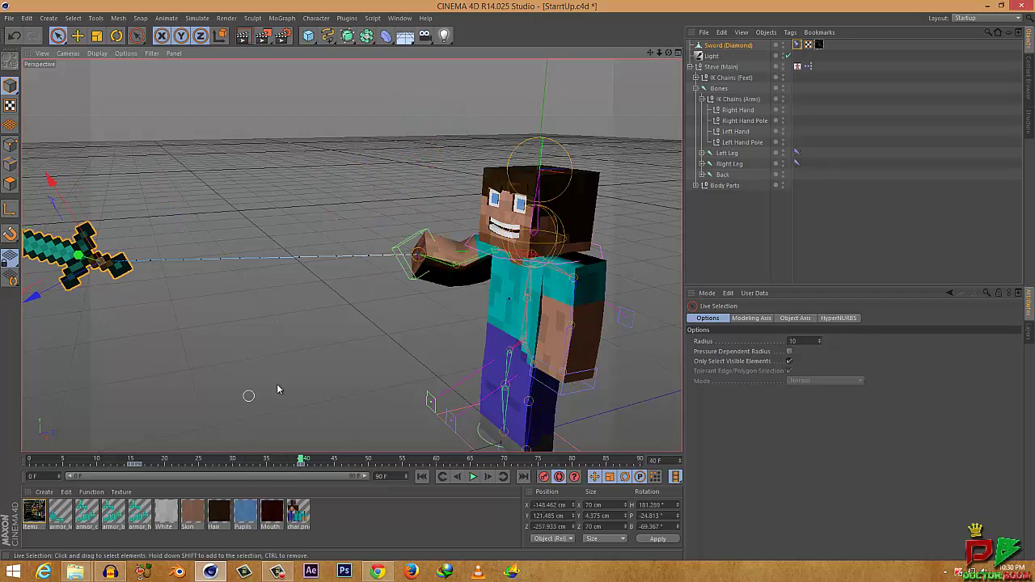
At frame 40, rotate the sword to about H -186.7°, P -2.9°, B -71.3° and play the animation from the start
middle_click_drag(276, 383, 307, 384, "alt")
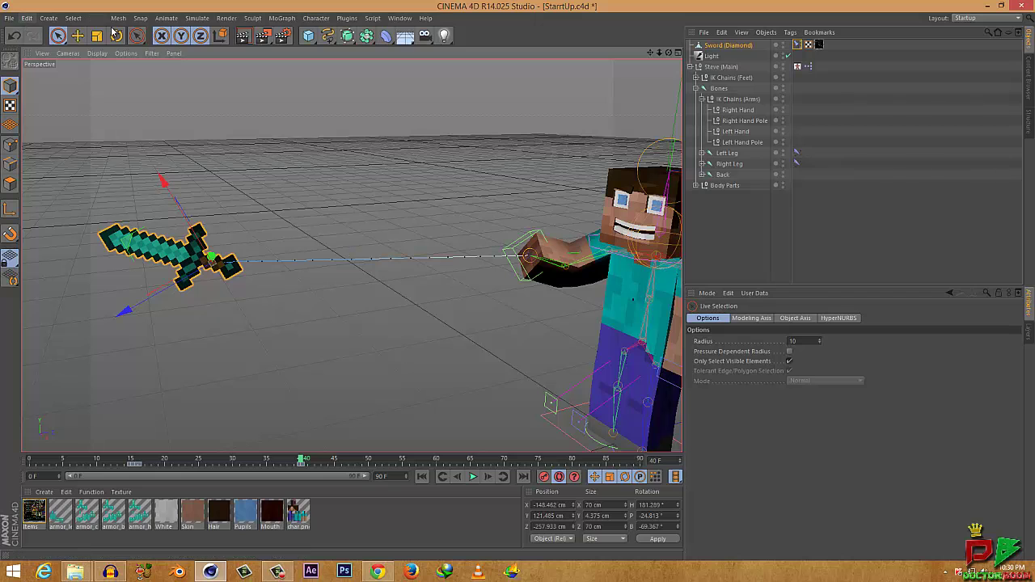
left_click(115, 37)
left_click_drag(193, 214, 223, 216)
left_click_drag(304, 461, 14, 458)
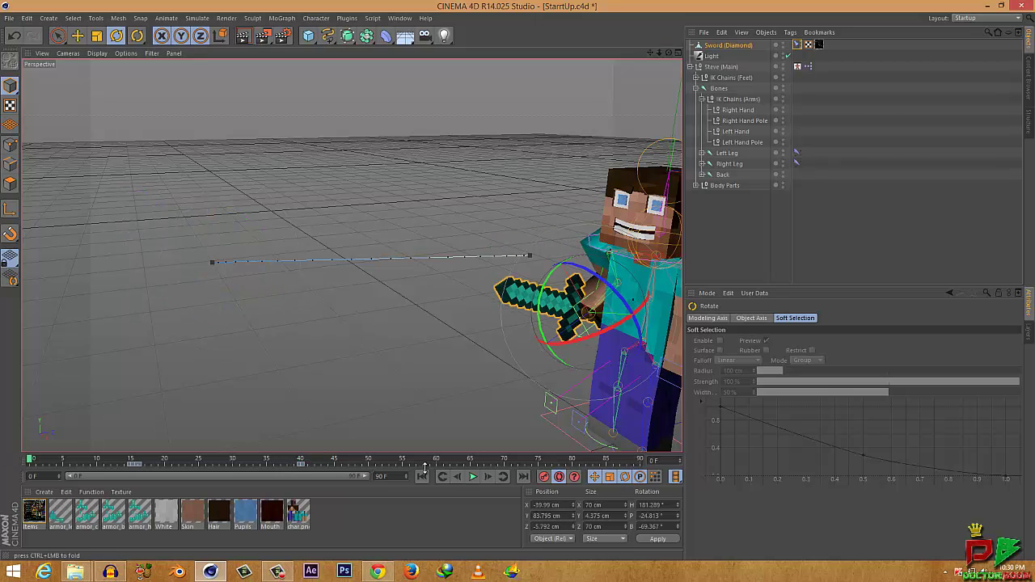
left_click(473, 477)
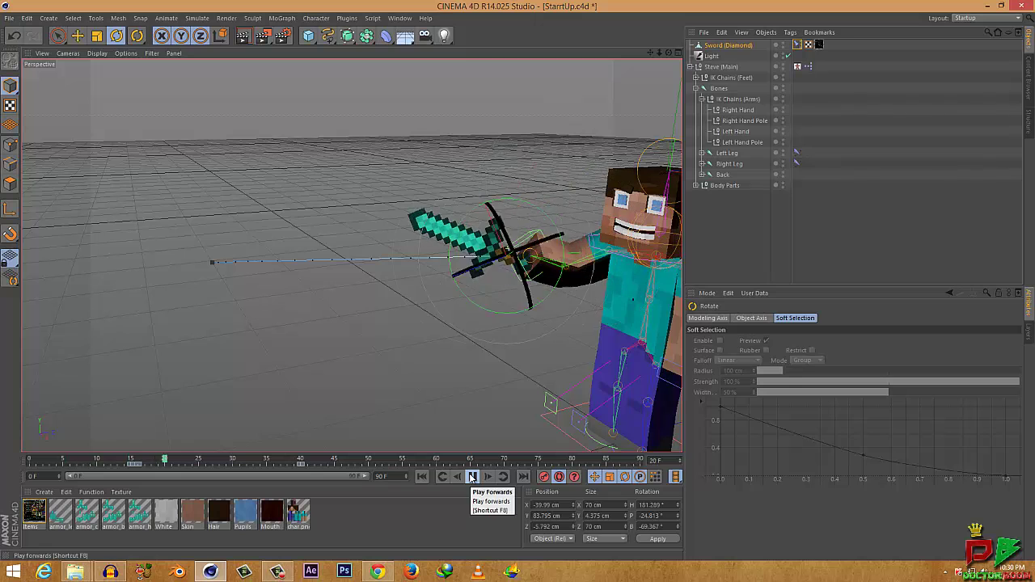
left_click(473, 477)
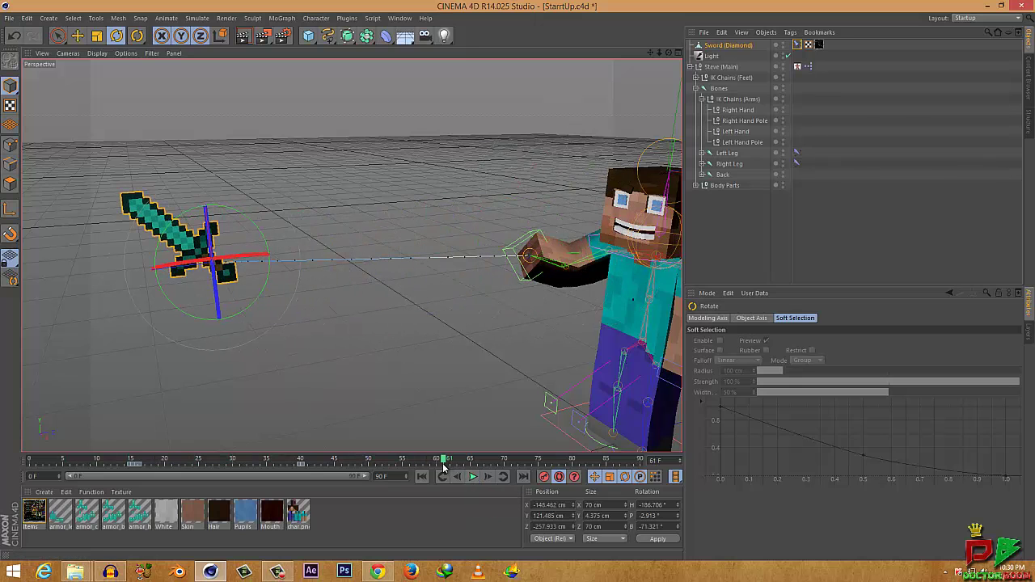
At frame 40, lower the Right Hand null to about X -75.1, Y 55.7, Z -54.7 cm
left_click_drag(440, 460, 300, 462)
left_click(742, 111)
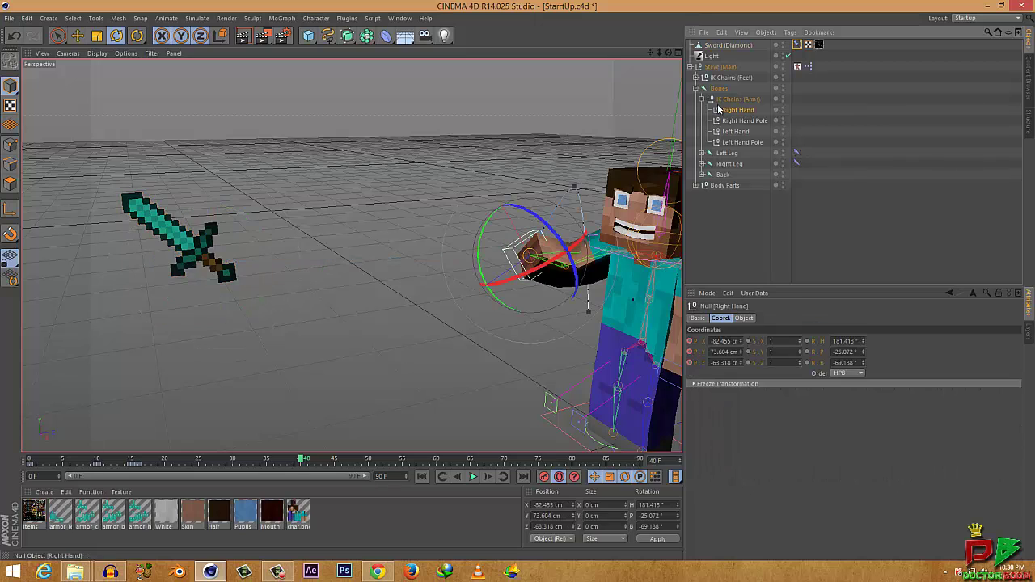
left_click_drag(300, 461, 270, 462)
left_click(300, 463)
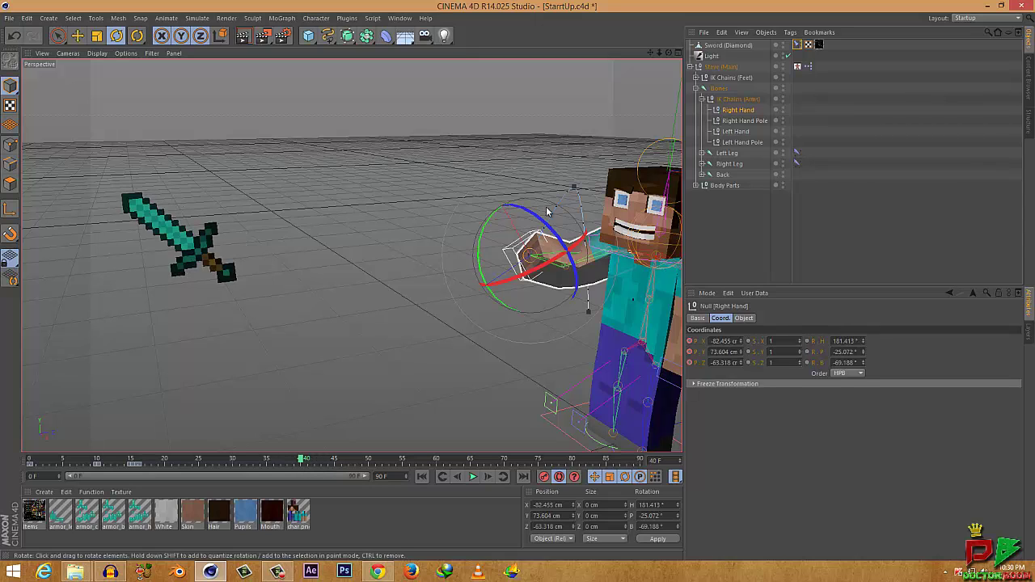
key("space")
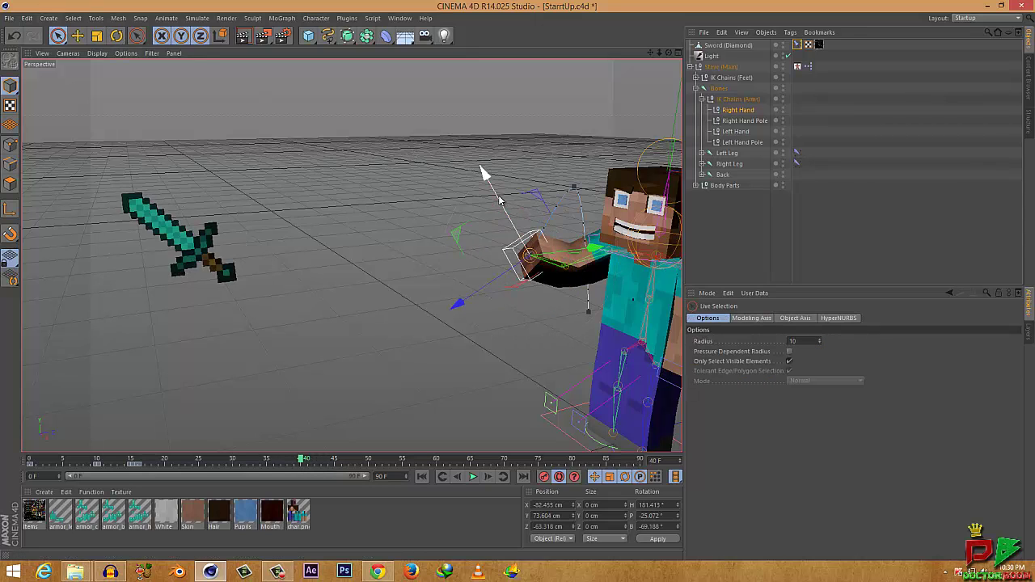
left_click_drag(485, 171, 511, 220)
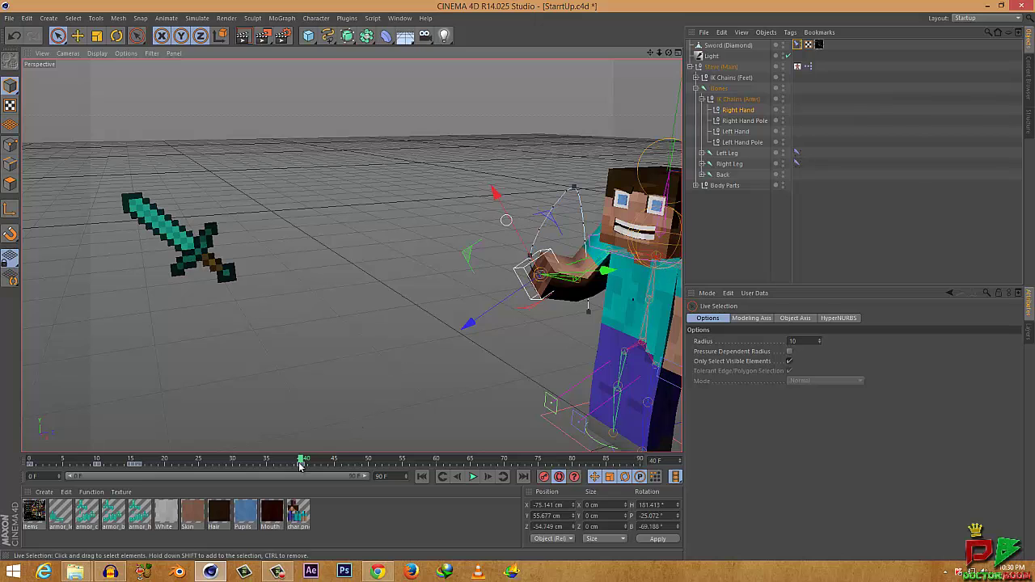
Play the animation from frame 0 to review the arm swing and the sword throw
left_click_drag(300, 460, 29, 460)
left_click(474, 477)
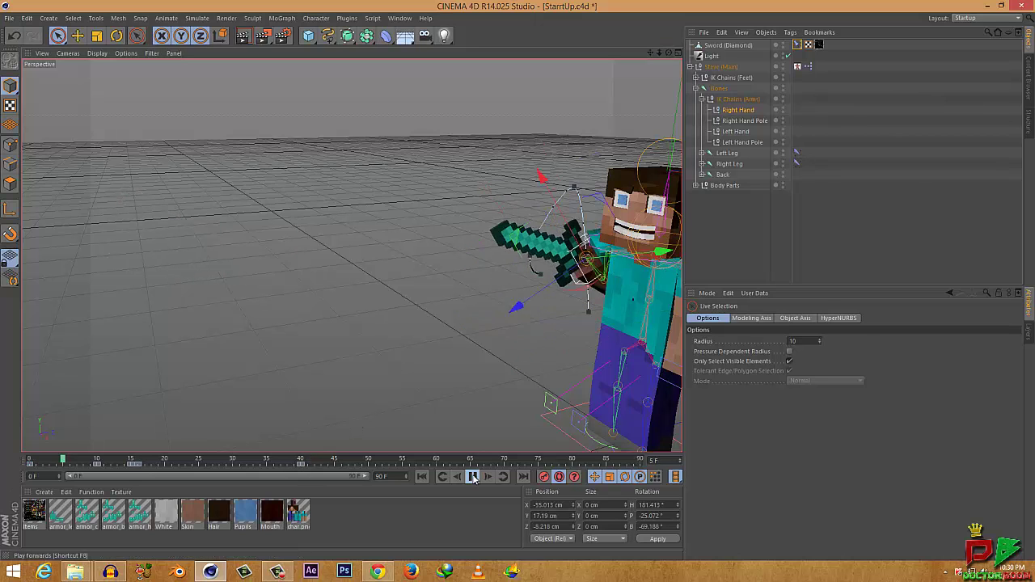
left_click(474, 477)
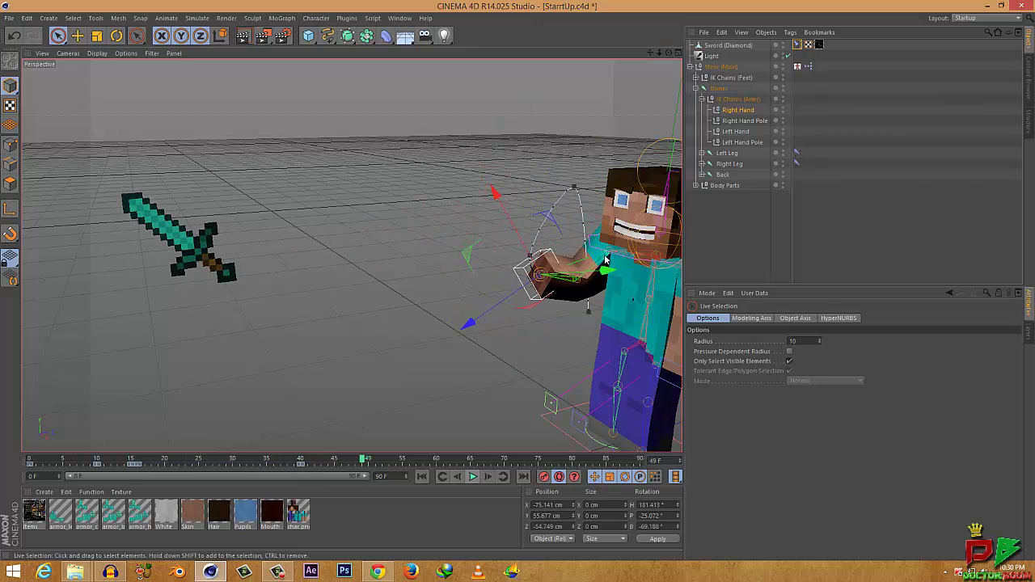
scroll(561, 276, "up", 3)
scroll(553, 277, "down", 3)
scroll(554, 277, "down", 1)
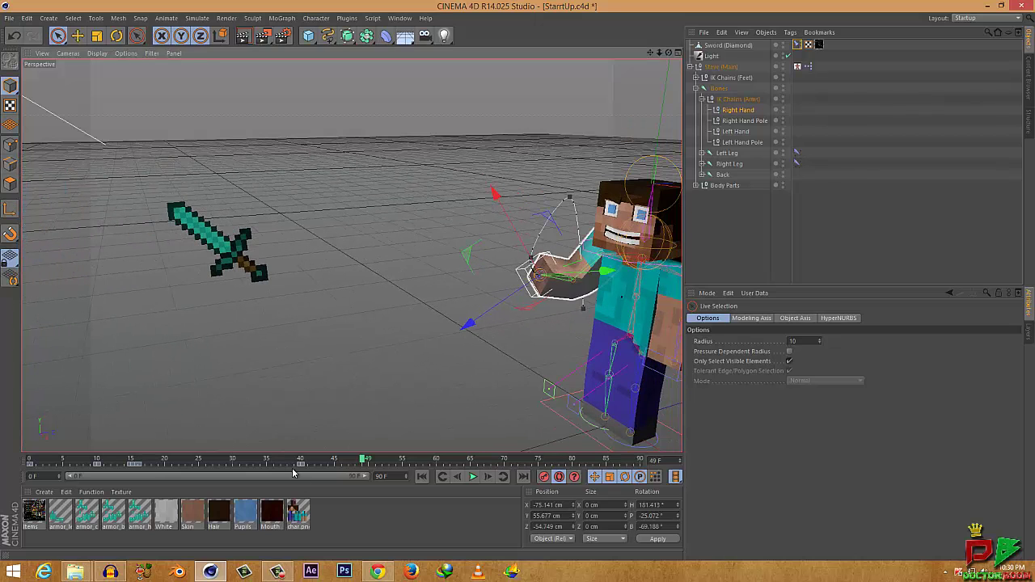
scroll(369, 444, "up", 3)
left_click_drag(362, 460, 22, 455)
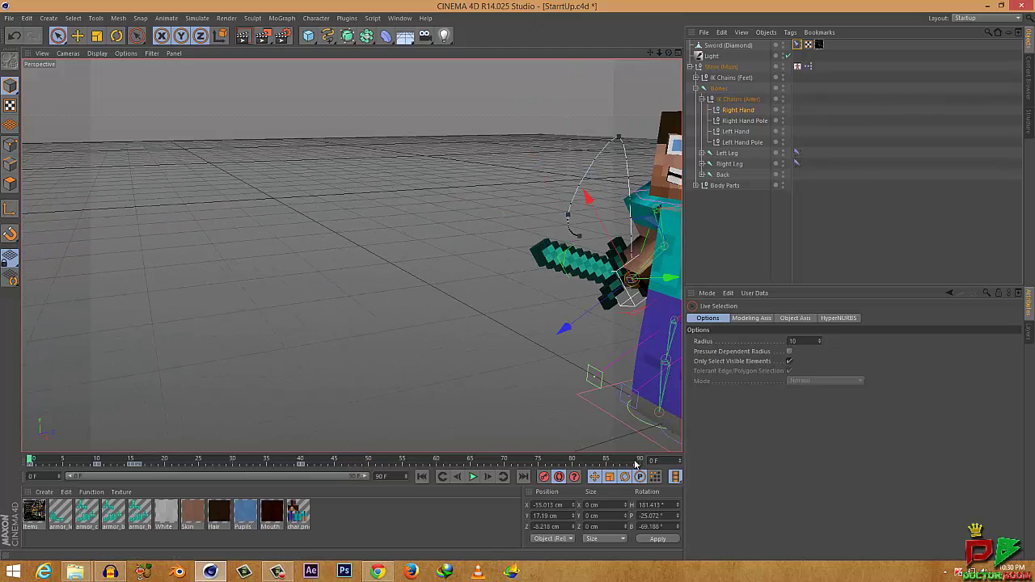
left_click(474, 477)
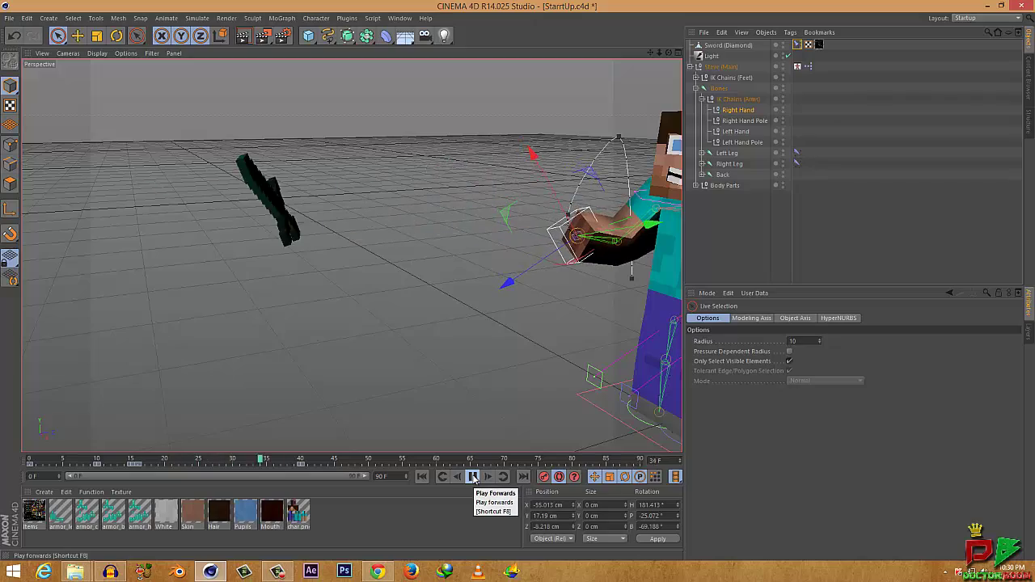
left_click(474, 477)
scroll(502, 397, "down", 2)
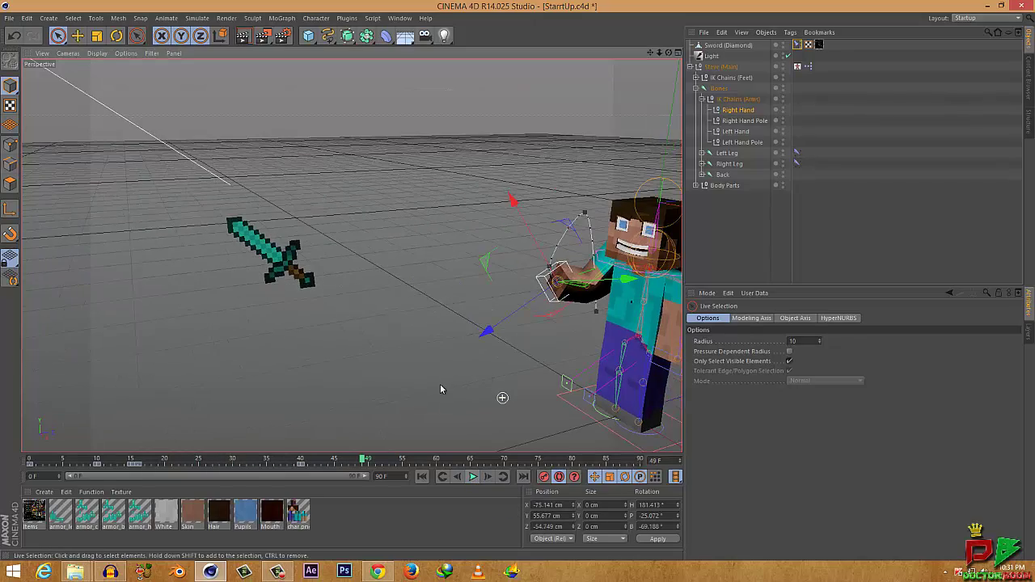
Examine Steve and the thrown sword from several angles and at different frames of the animation
left_click_drag(441, 389, 490, 378, "alt")
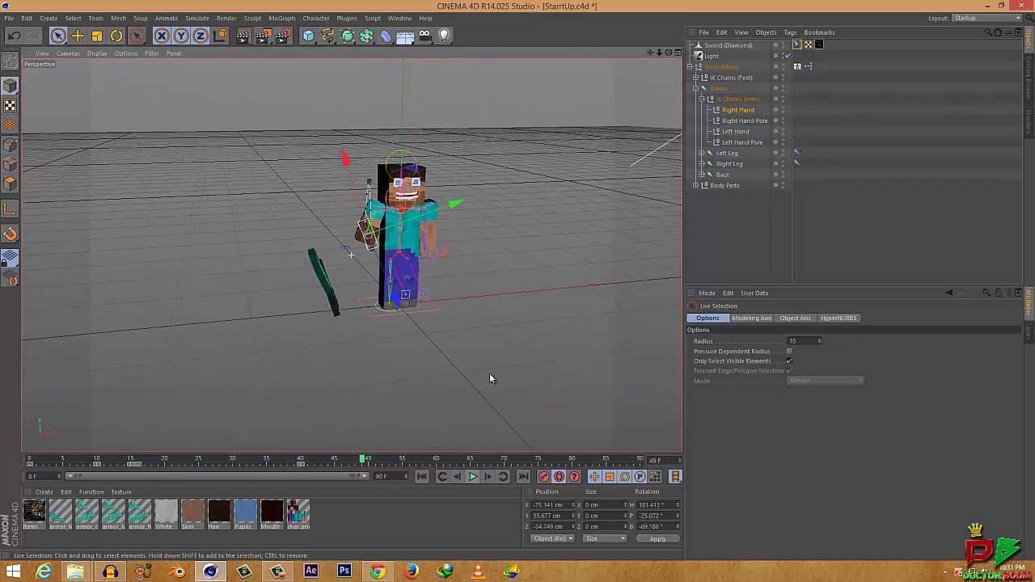
scroll(469, 368, "up", 3)
scroll(453, 358, "down", 1)
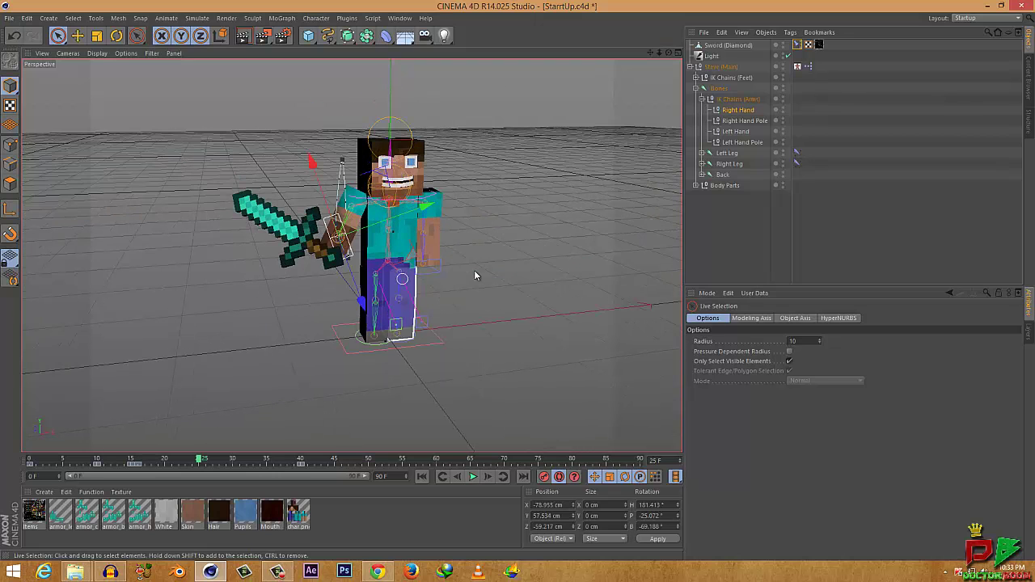
scroll(474, 270, "up", 3)
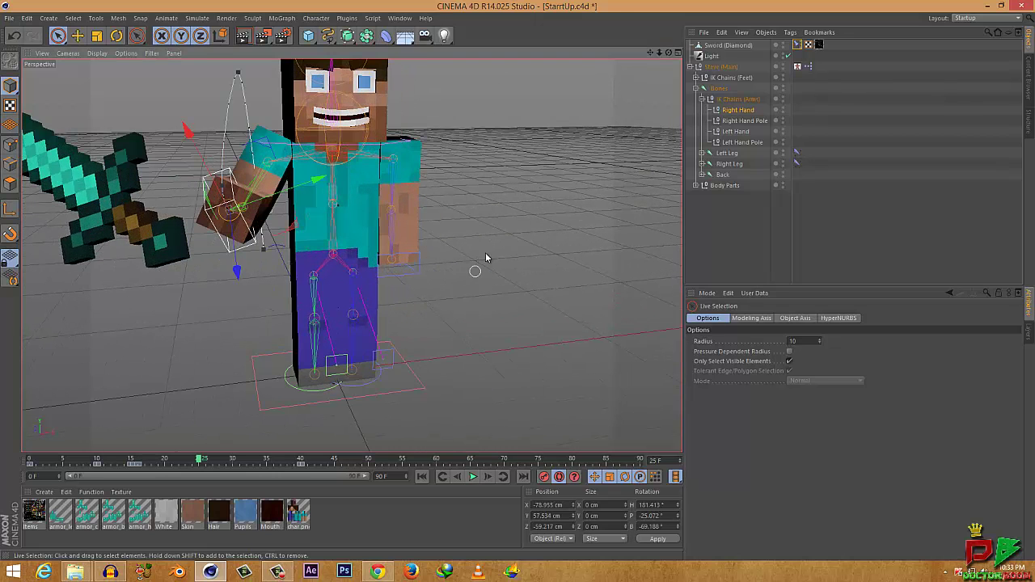
scroll(482, 252, "down", 3)
left_click_drag(405, 288, 238, 296, "alt")
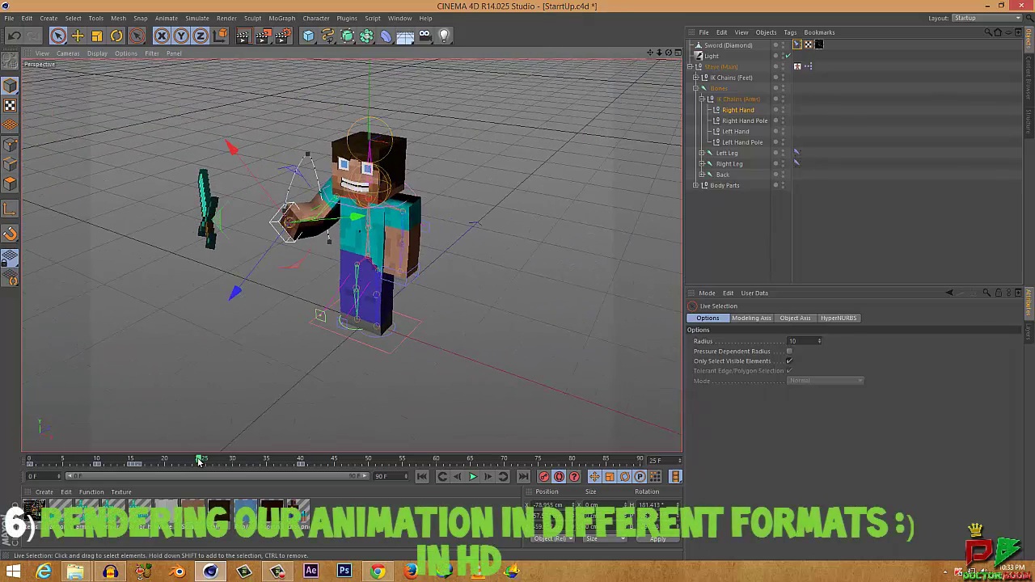
left_click_drag(199, 460, 333, 459)
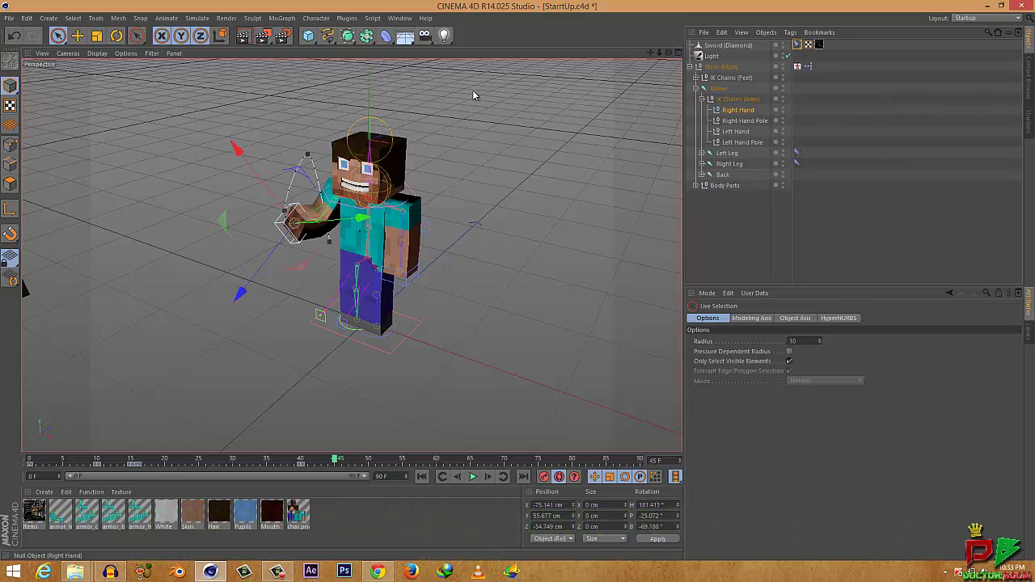
scroll(315, 331, "down", 3)
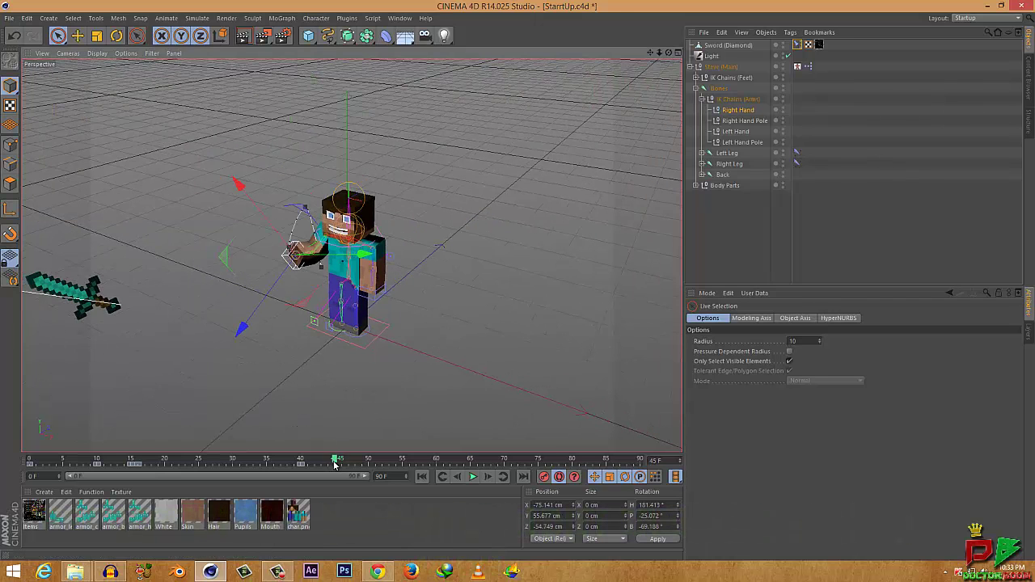
mouse_move(335, 461)
left_mouse_down()
mouse_move(69, 457)
mouse_move(339, 460)
left_mouse_up()
scroll(323, 340, "up", 3)
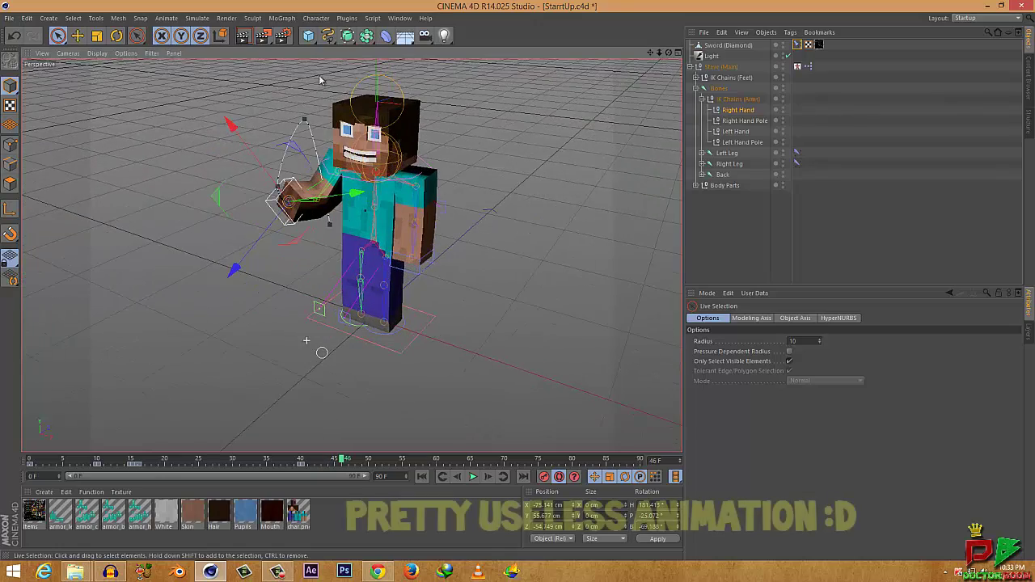
scroll(323, 339, "down", 3)
scroll(390, 363, "up", 2)
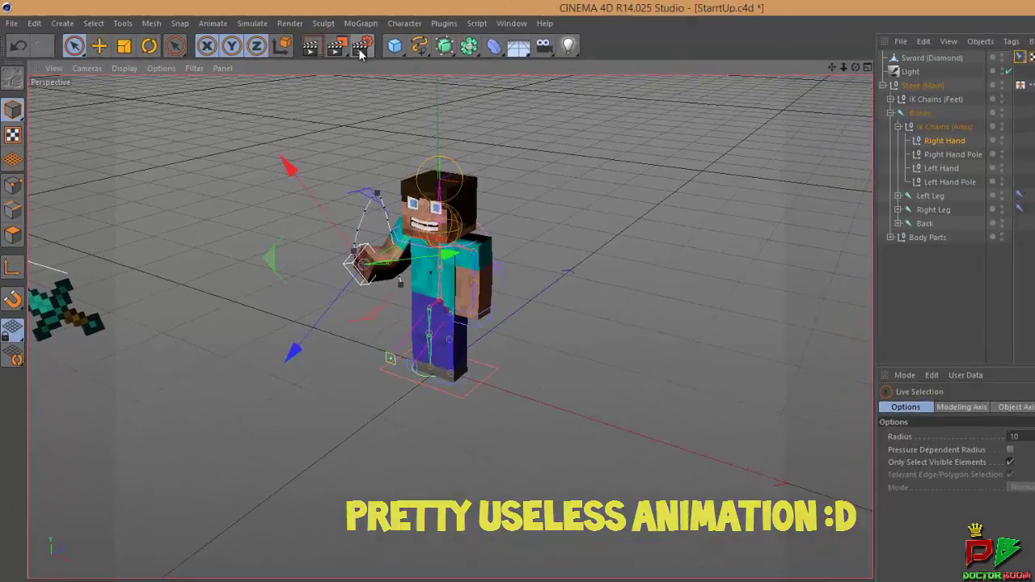
Set the render output size to 1280 pixels wide by 720 pixels high
left_click(424, 57)
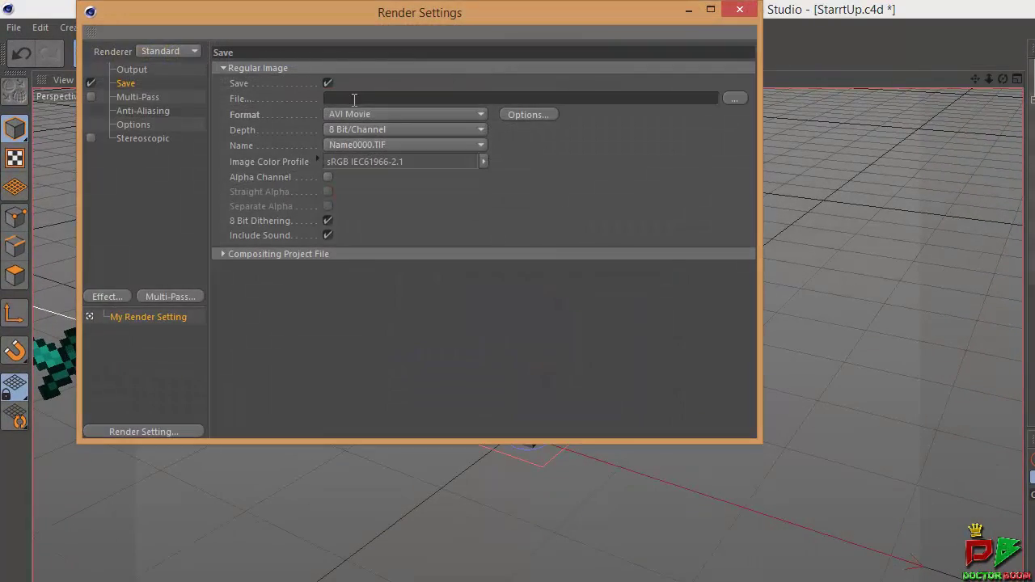
left_click(126, 70)
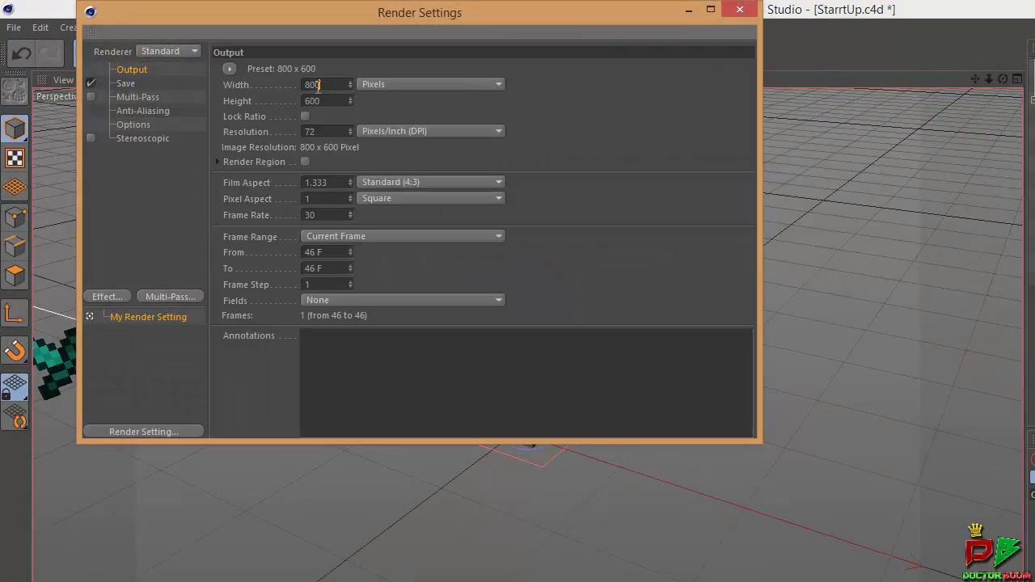
double_click(316, 85)
type("1280")
double_click(330, 102)
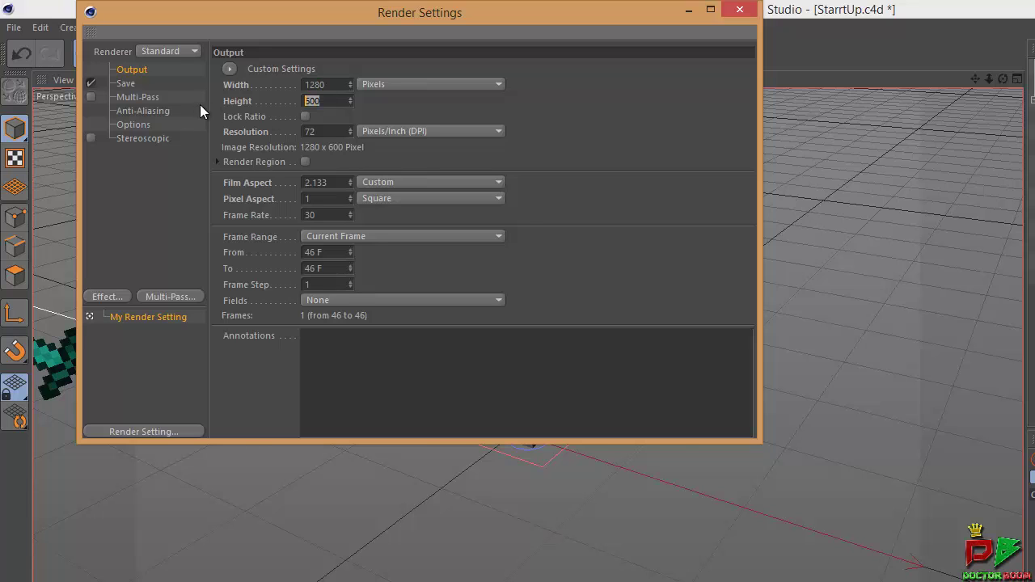
type("720")
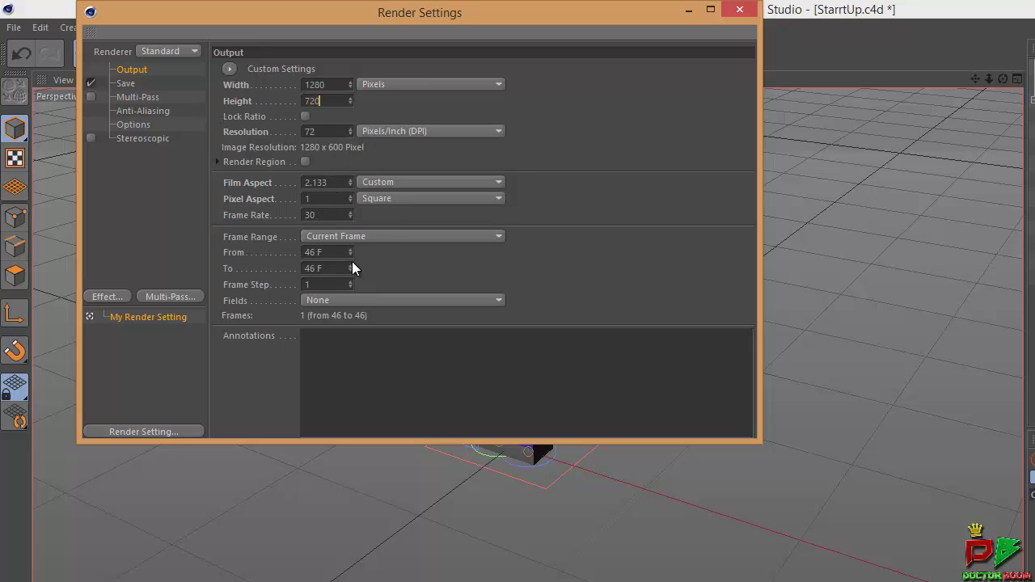
Set the render's frame range from frame 0 to frame 40
double_click(312, 253)
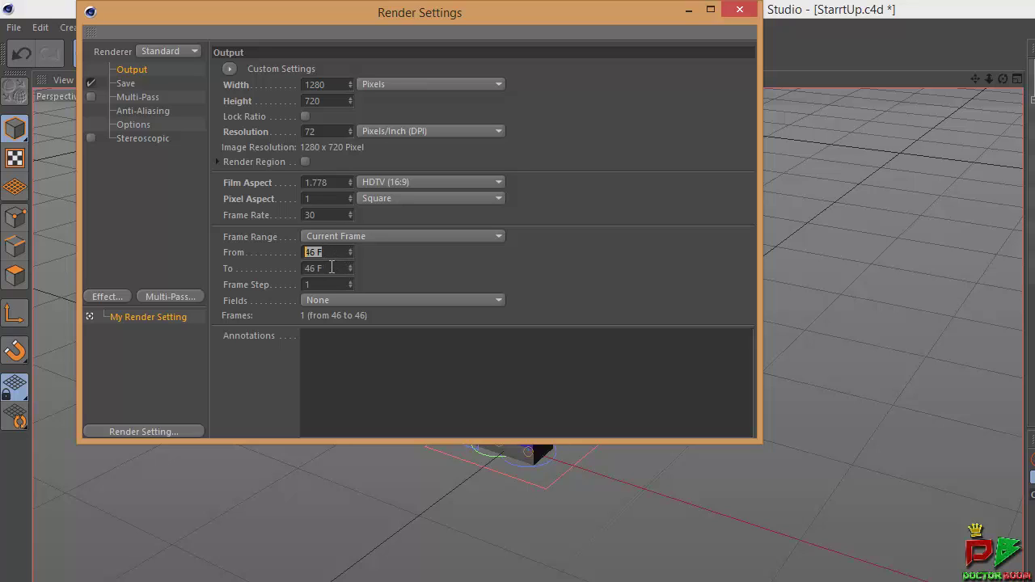
type("0")
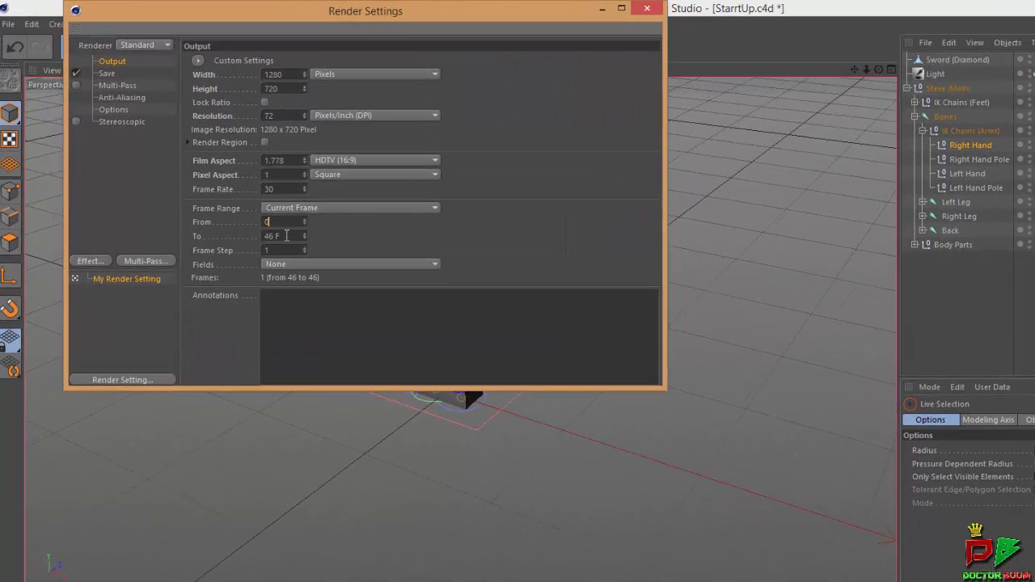
left_click(208, 179)
left_click_drag(279, 236, 250, 236)
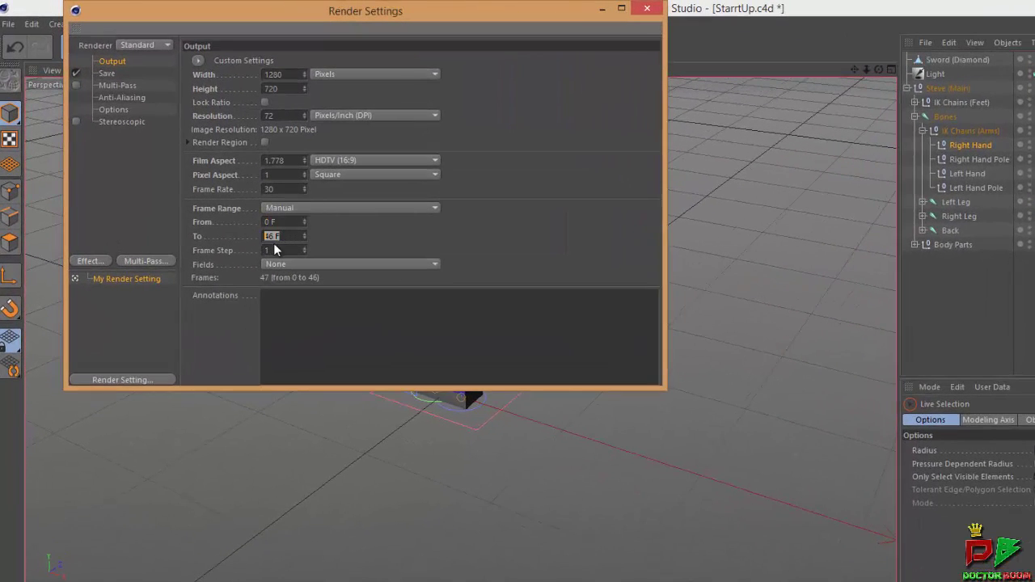
type("40")
Add the Ambient Occlusion and Global Illumination effects to the render settings
left_click(89, 262)
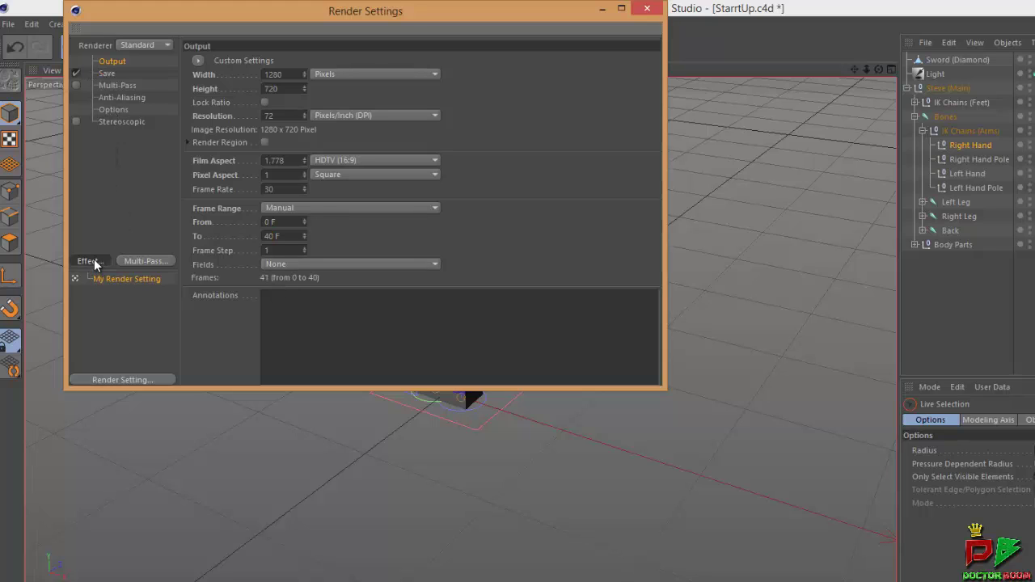
left_click(152, 350)
left_click(94, 264)
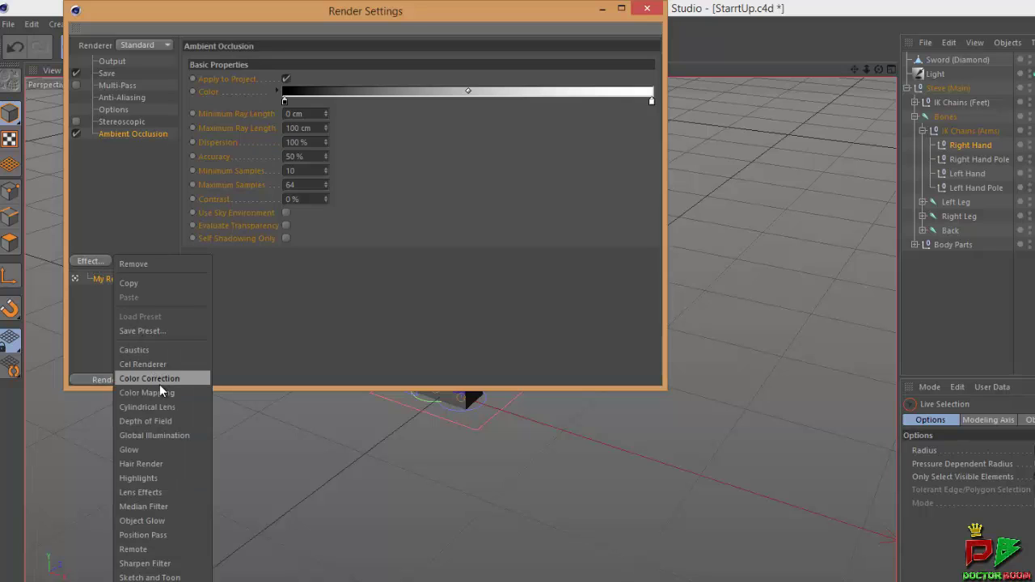
left_click(159, 435)
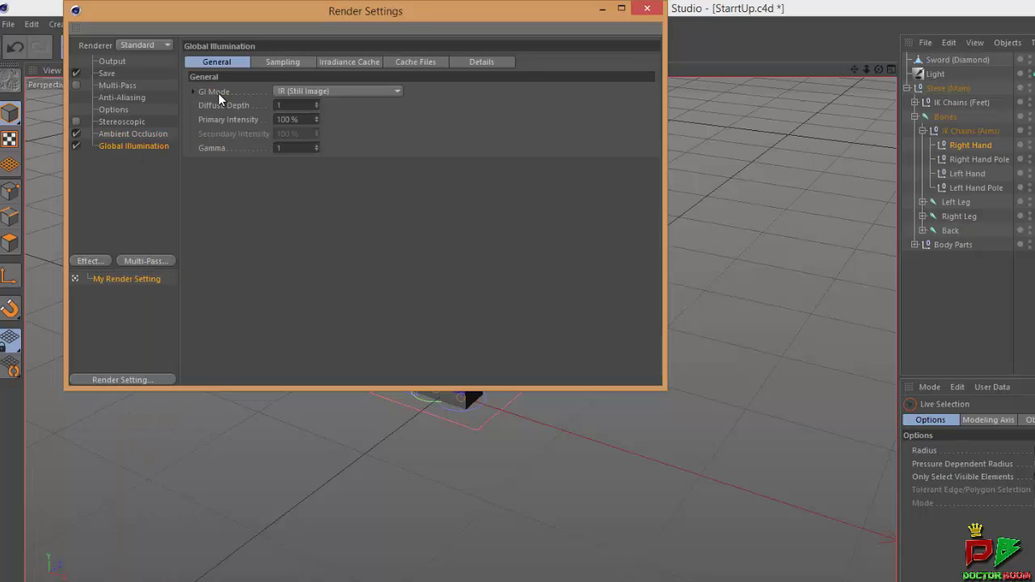
Set Global Illumination's sampling to Low and its irradiance cache record density to Low
left_click(283, 65)
left_click(343, 91)
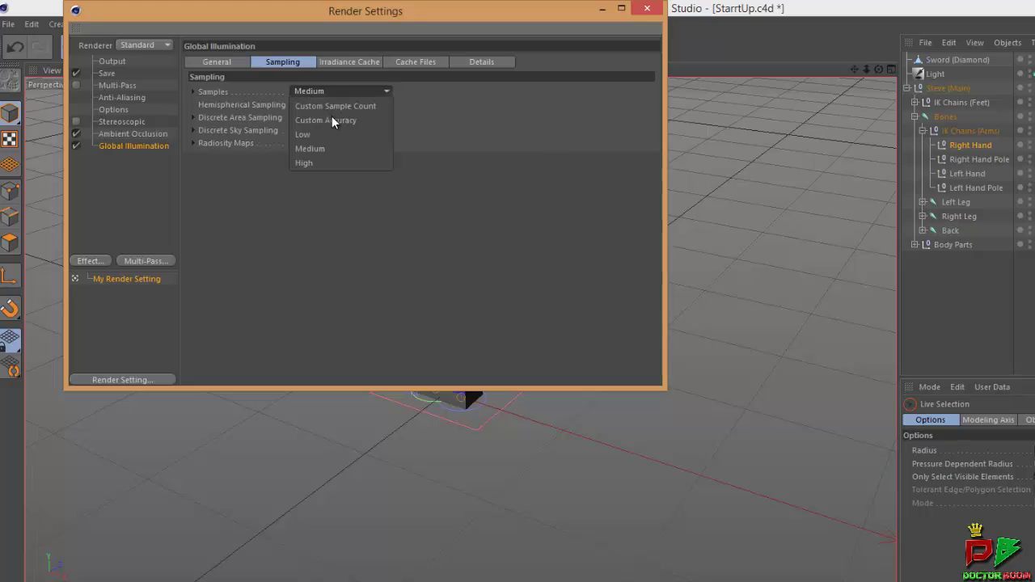
left_click(316, 135)
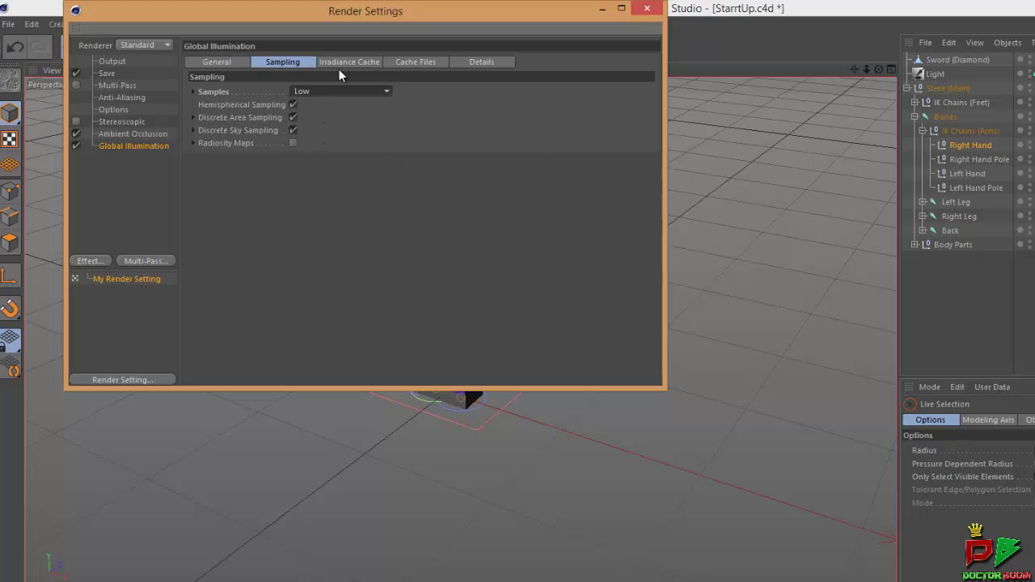
left_click(346, 63)
left_click(307, 91)
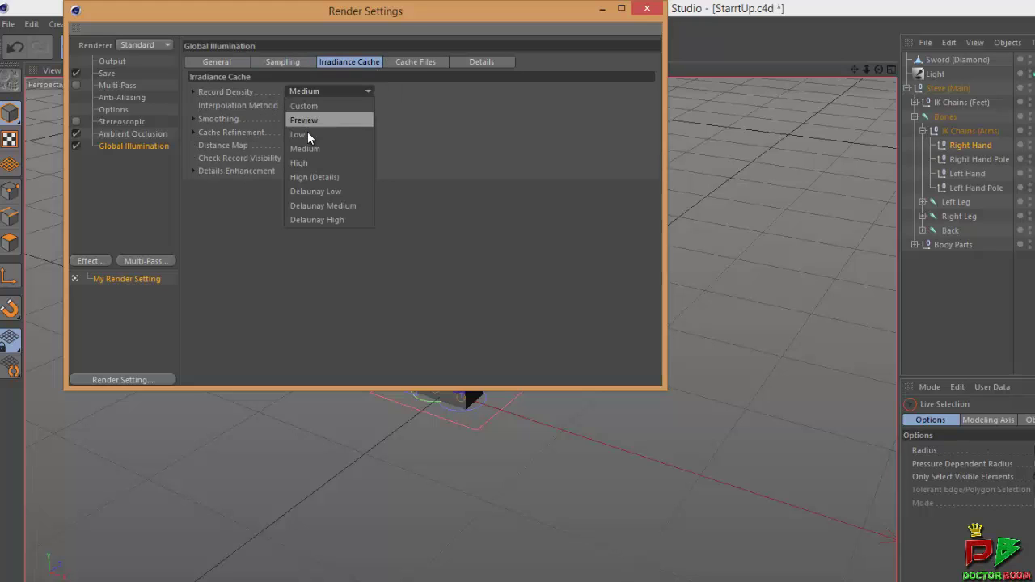
left_click(304, 137)
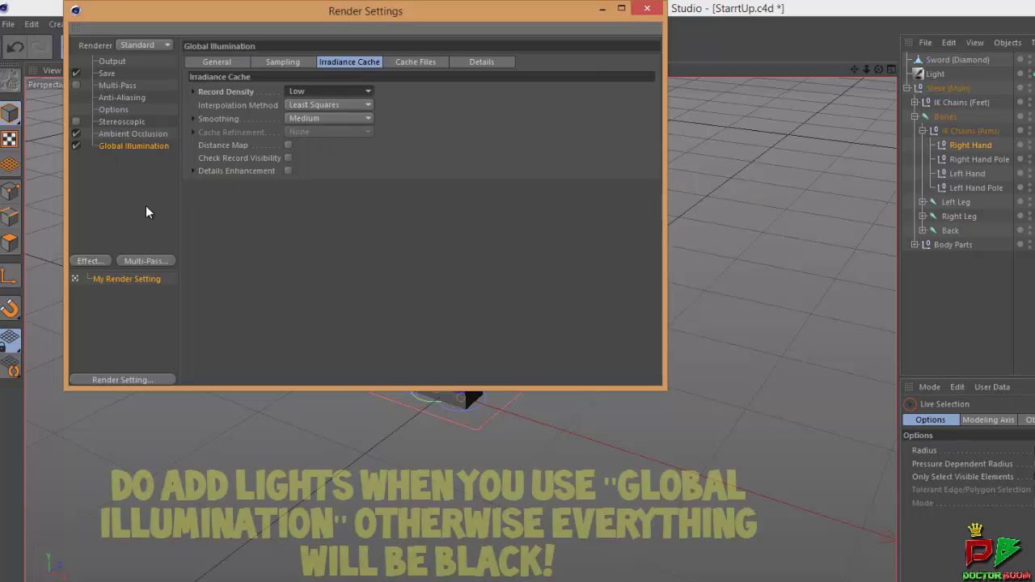
Examine the scene around Steve and the thrown sword, including the area around them where lights are needed
left_click_drag(412, 16, 463, 338)
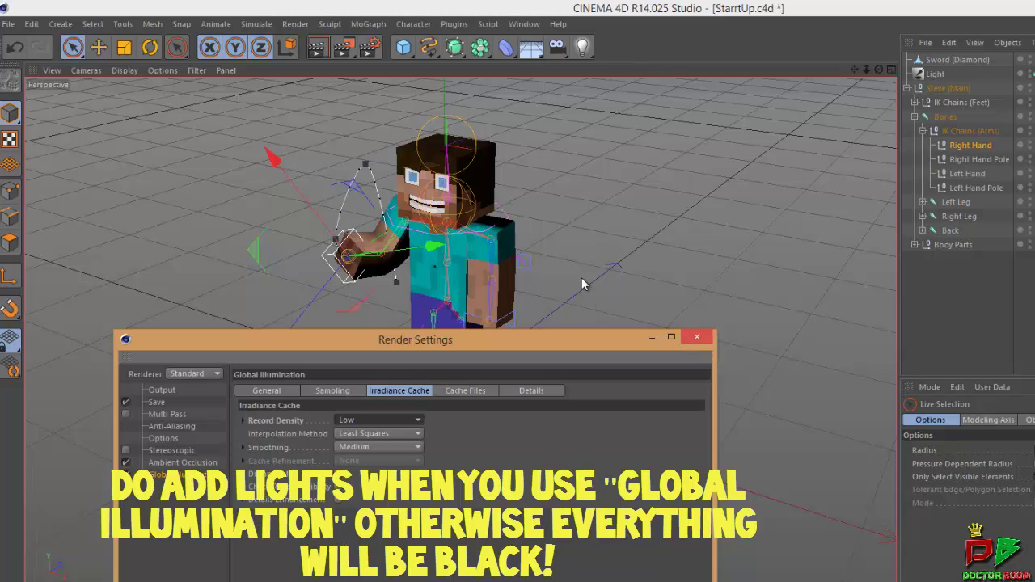
scroll(577, 270, "down", 2)
scroll(207, 269, "down", 2)
scroll(828, 258, "down", 2)
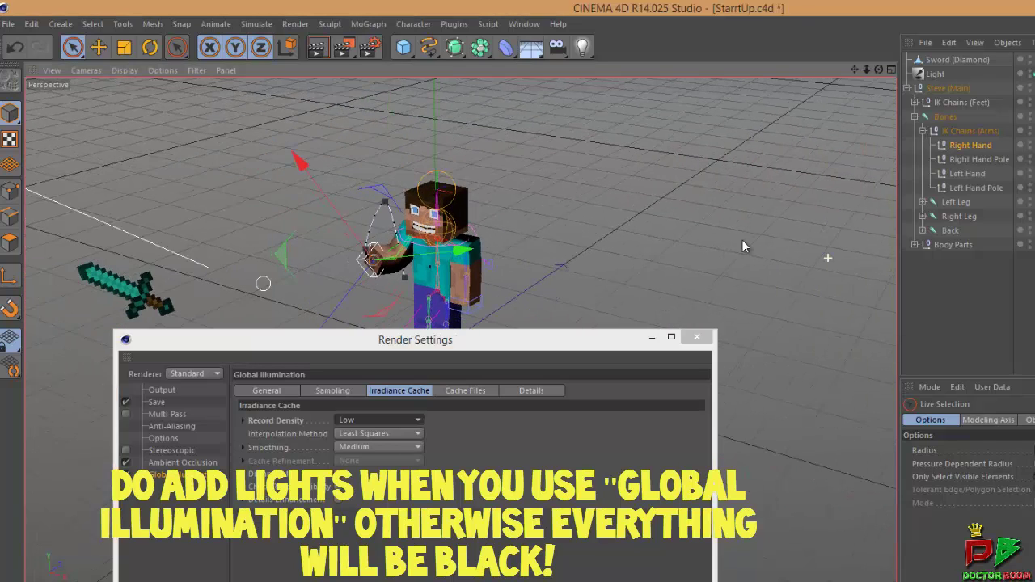
scroll(217, 236, "down", 3)
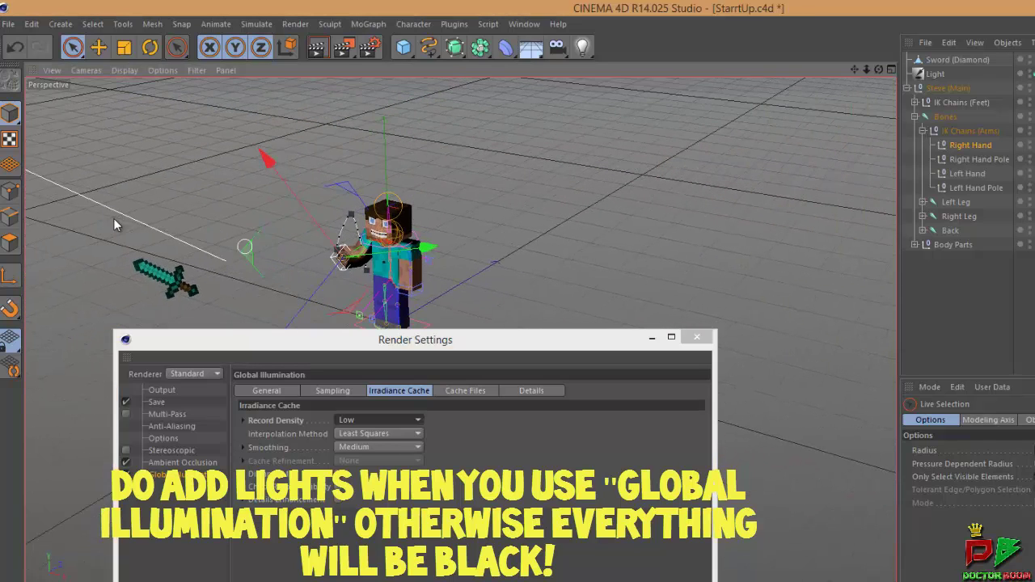
scroll(232, 263, "up", 5)
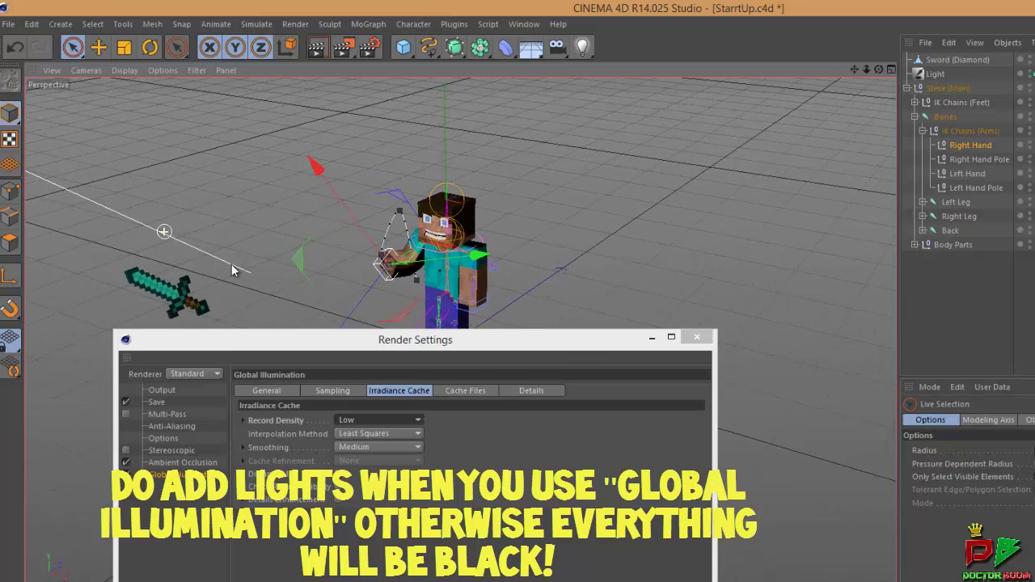
left_click_drag(315, 341, 299, 215)
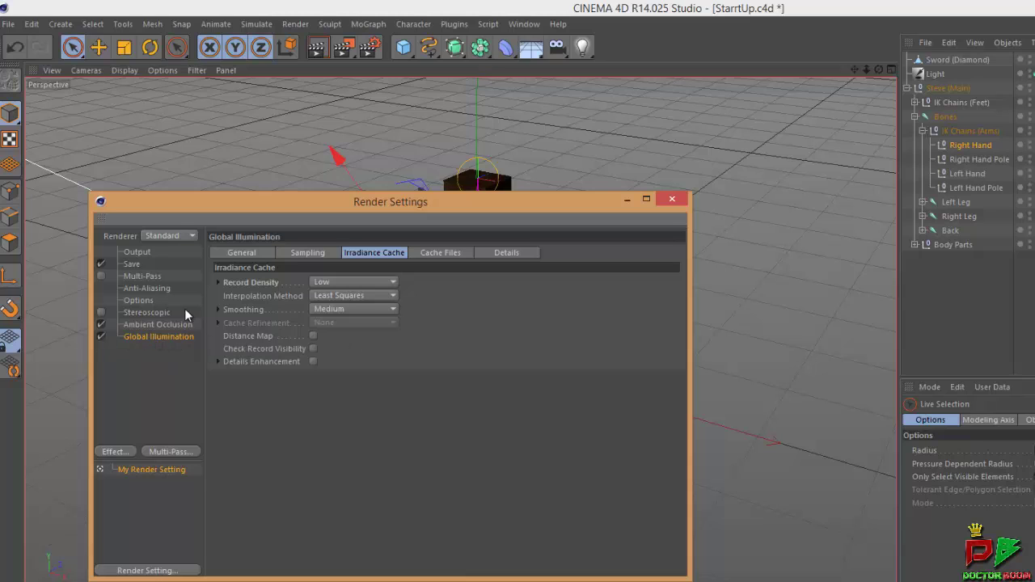
Examine the file formats offered in the render's save settings, choosing AVI Movie
left_click(129, 265)
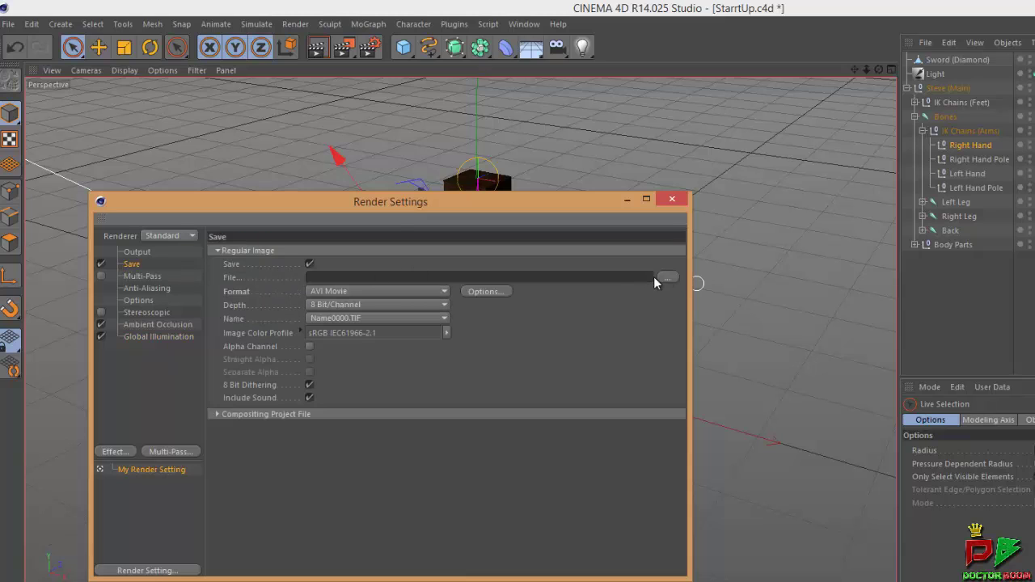
left_click(334, 292)
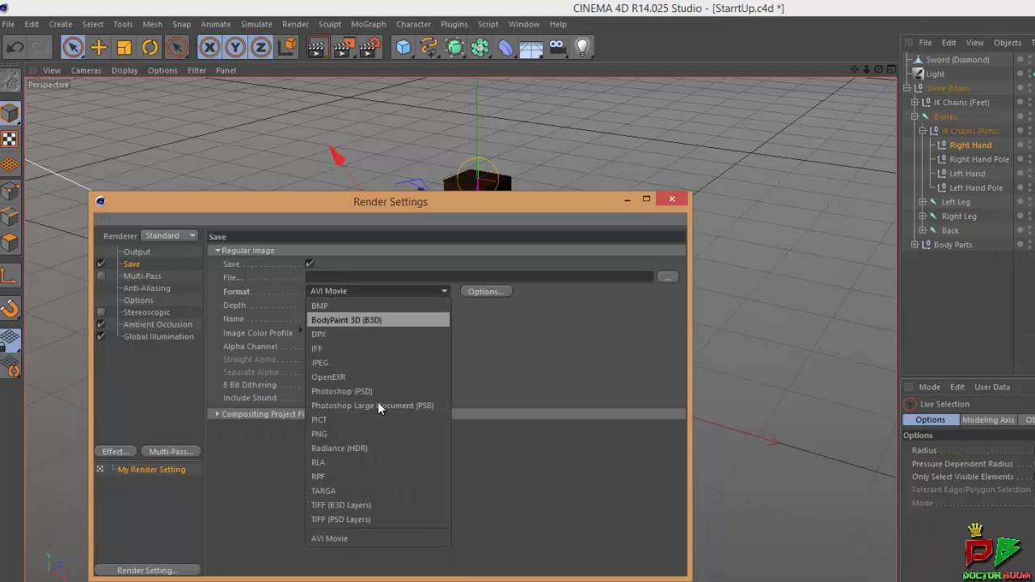
left_click(595, 385)
left_click(340, 293)
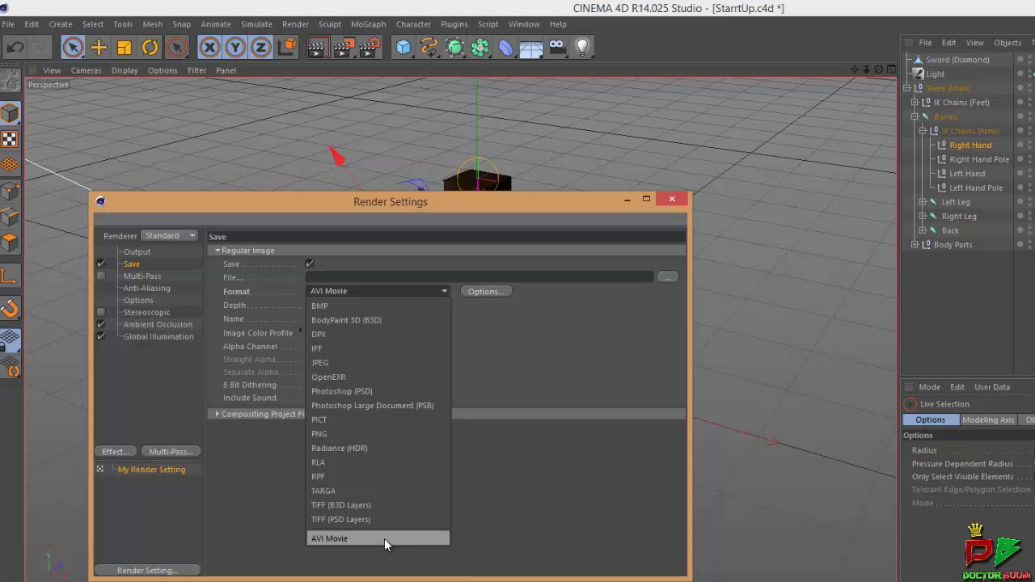
left_click(583, 463)
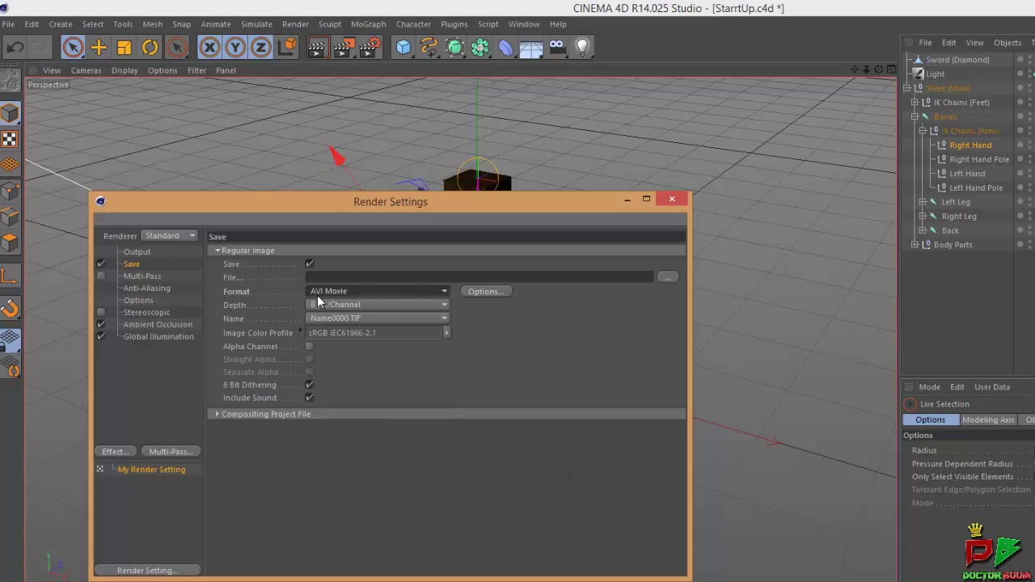
left_click(356, 291)
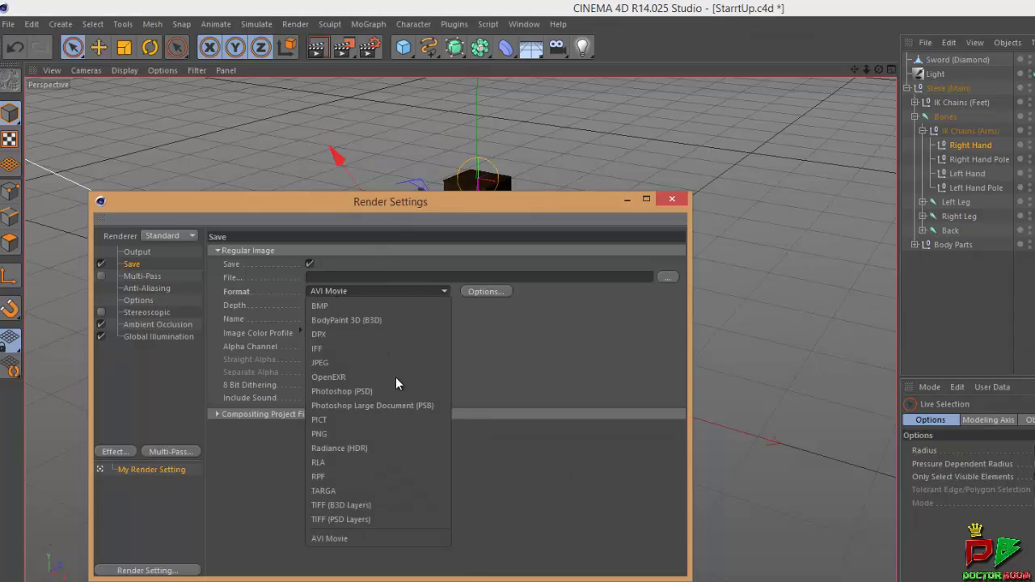
left_click(347, 537)
Set the saved render's format to PNG and enable the alpha channel
left_click(344, 291)
left_click(337, 434)
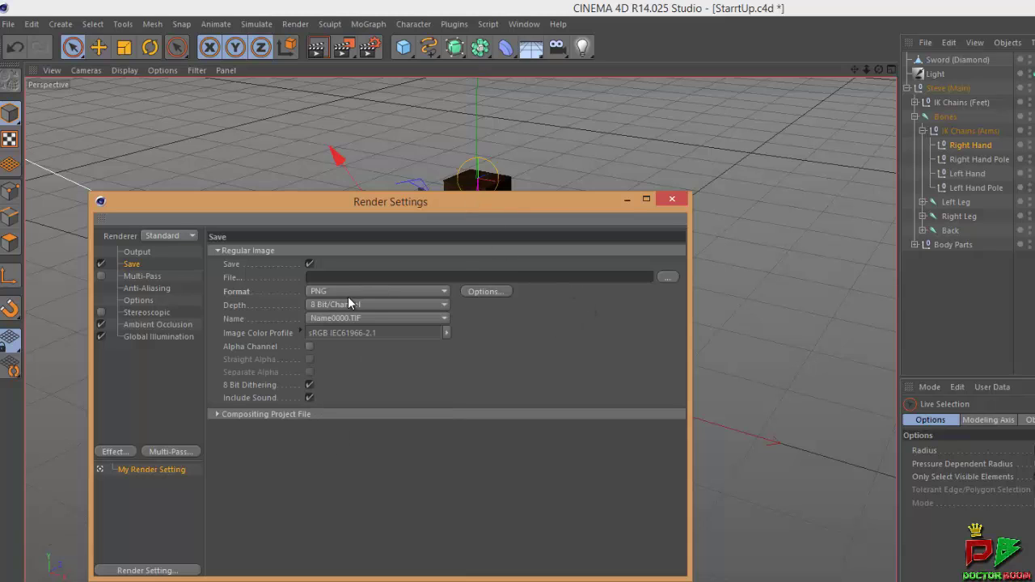
left_click(400, 293)
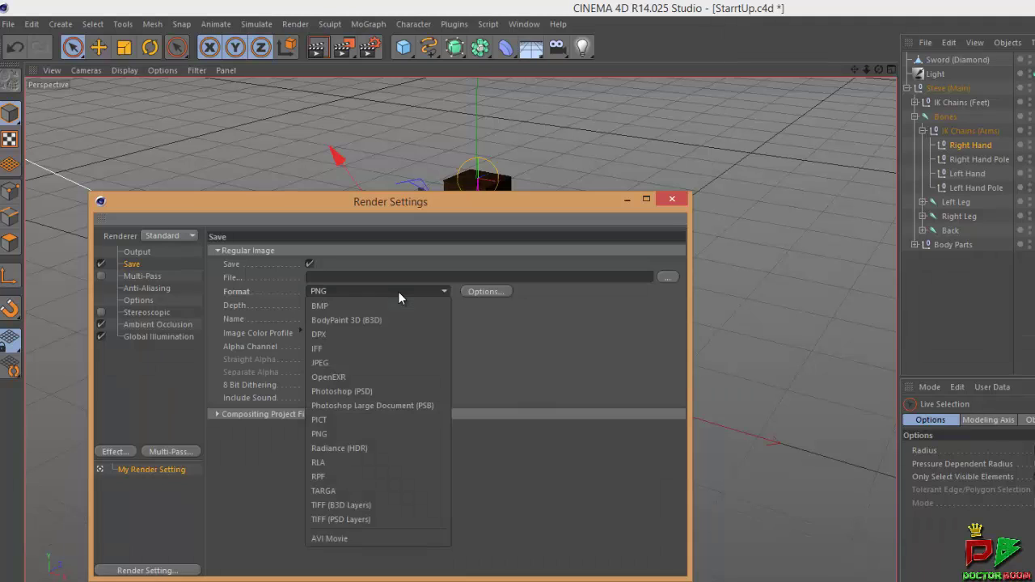
left_click(393, 292)
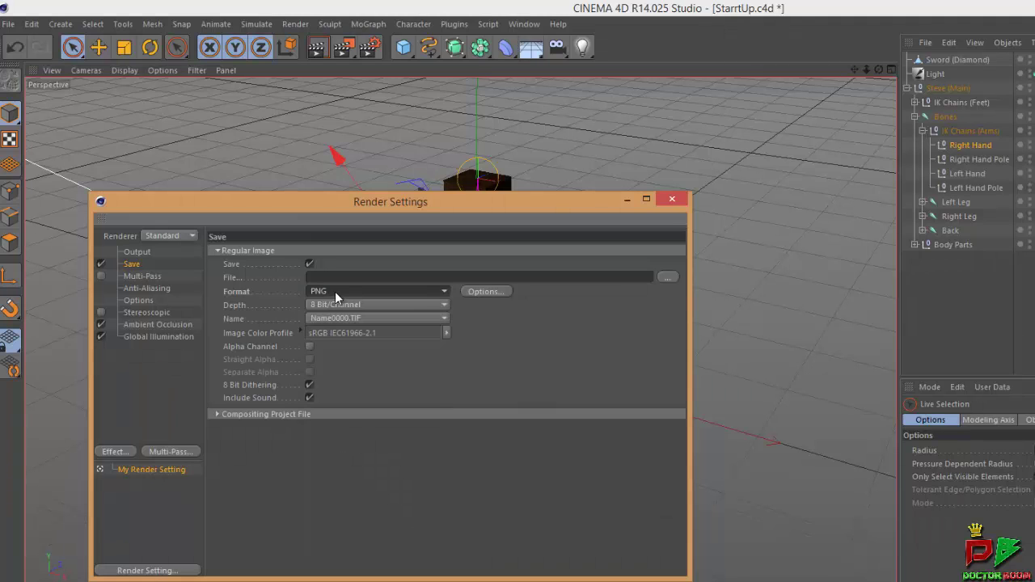
left_click_drag(389, 197, 510, 250)
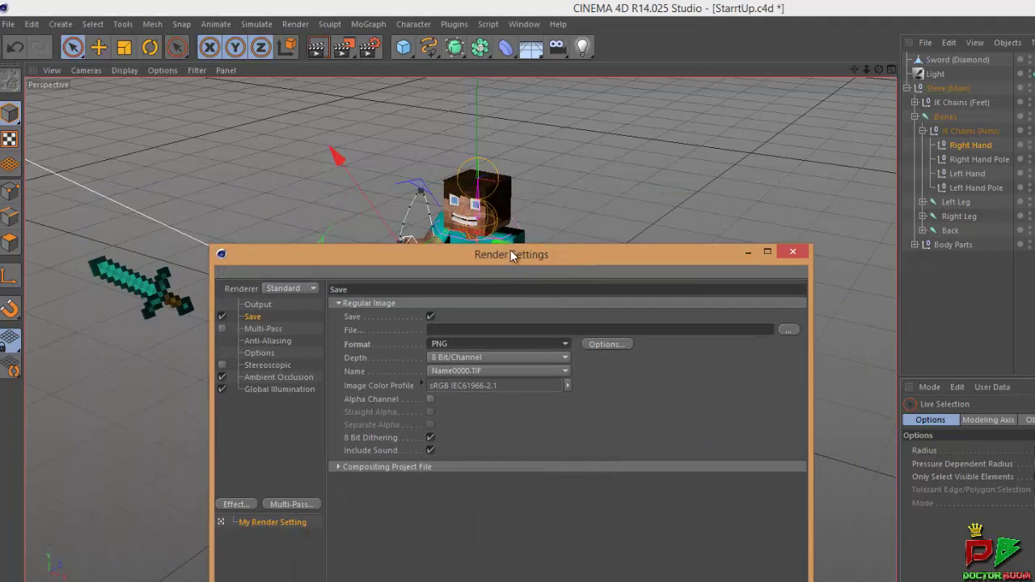
left_click(510, 208)
left_click(583, 175)
left_click_drag(531, 247, 494, 196)
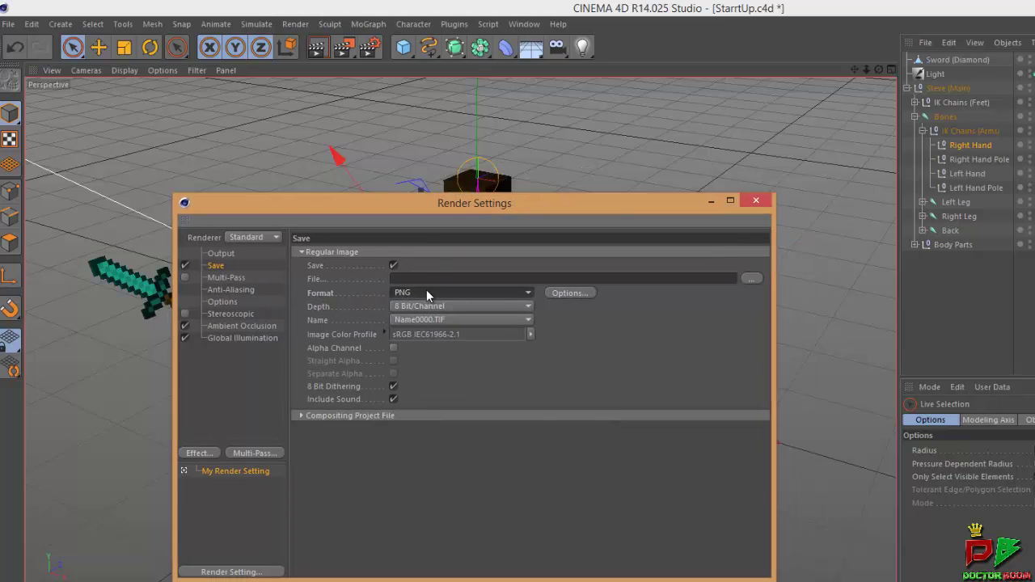
left_click(394, 347)
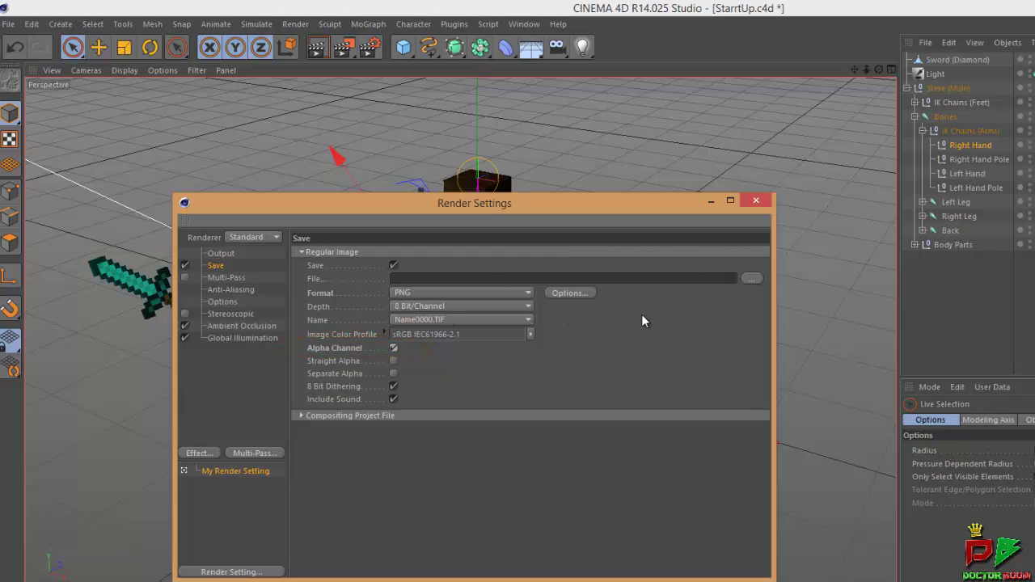
Open the output file selection for the render and examine the numbered image sequence in retroblock's New folder
left_click(751, 278)
left_click(749, 279)
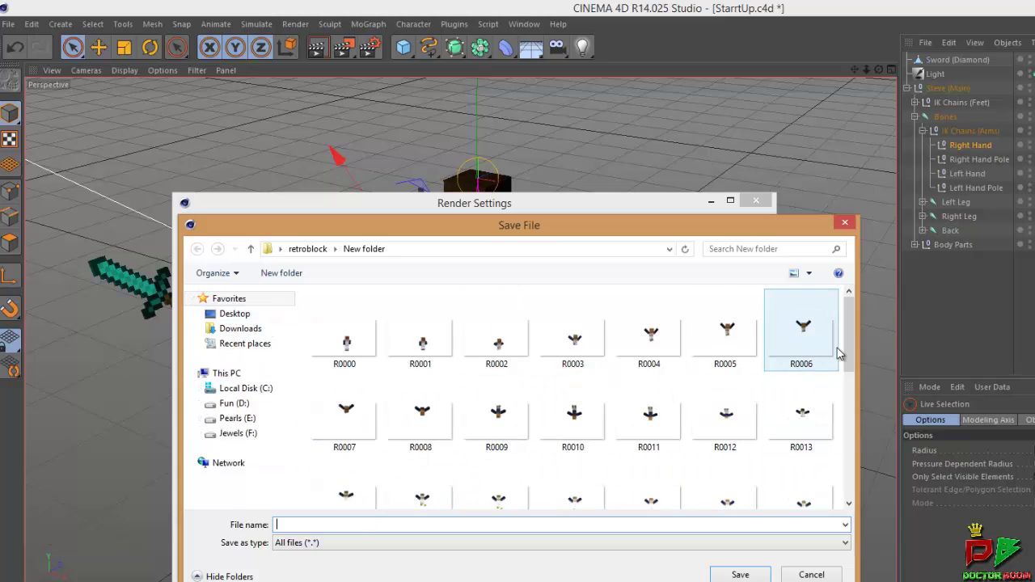
mouse_move(852, 352)
left_mouse_down()
mouse_move(854, 474)
mouse_move(853, 335)
left_mouse_up()
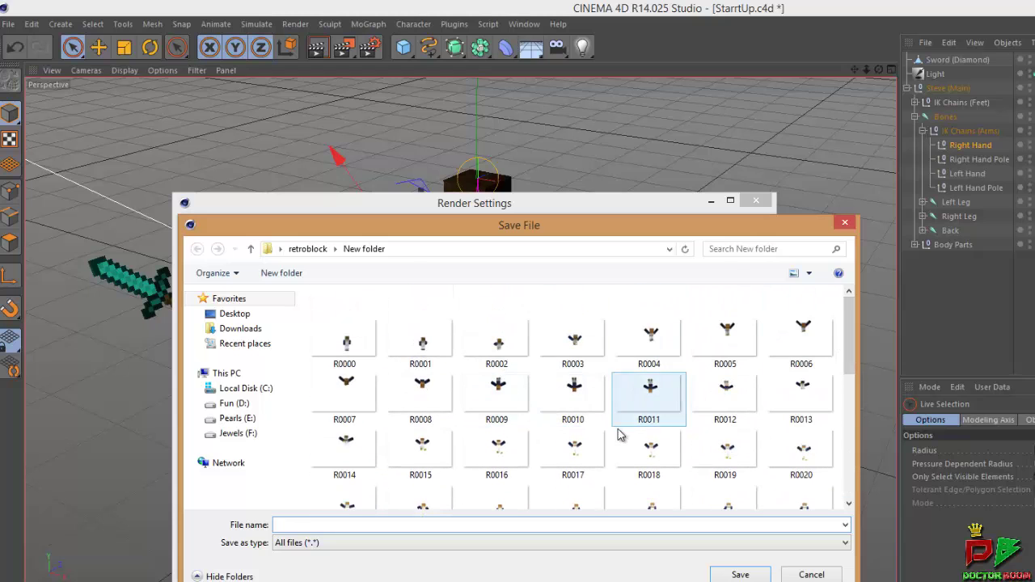
left_click(570, 456)
scroll(572, 469, "down", 1)
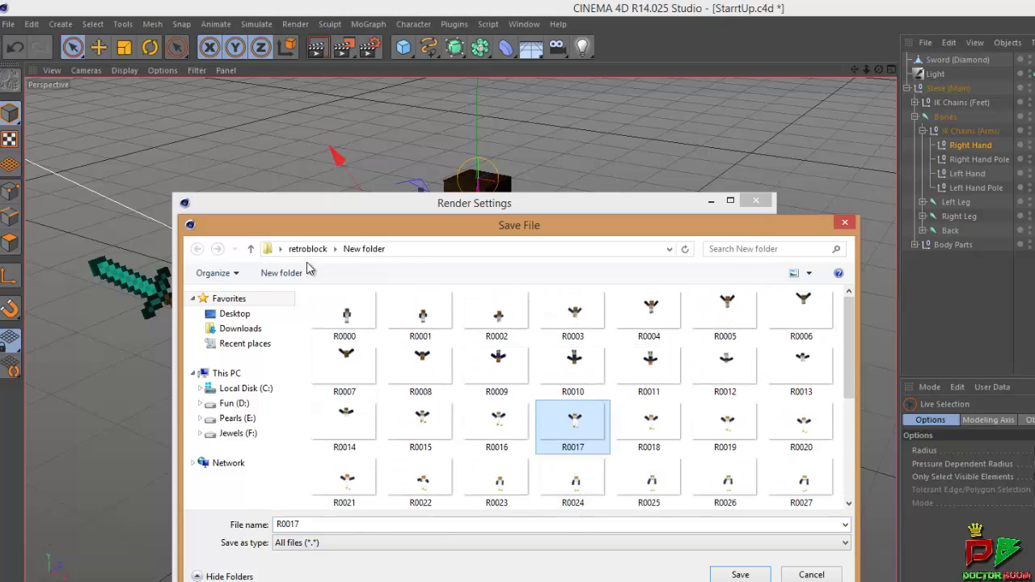
Create a new folder on the Desktop for the rendered image sequence
left_click(237, 316)
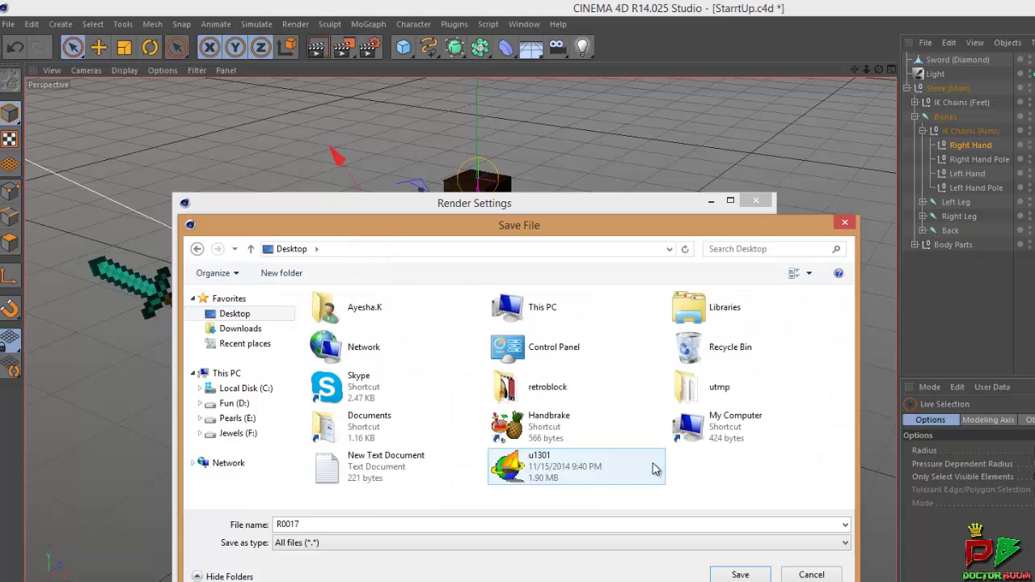
right_click(654, 467)
right_click(779, 446)
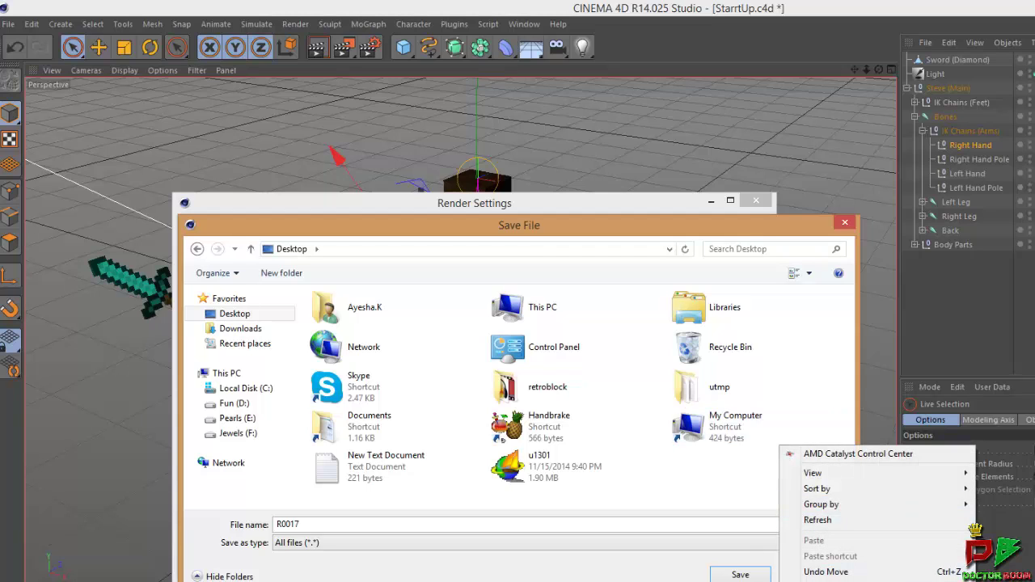
left_click(730, 470)
left_click(661, 473)
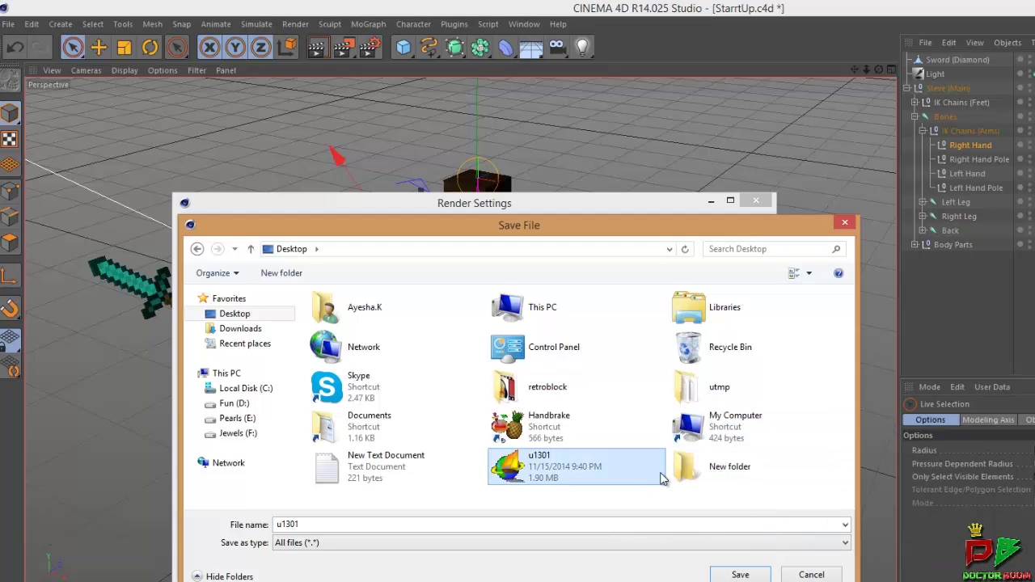
Save the render output under the name Tut inside the Desktop's New folder
left_click(712, 473)
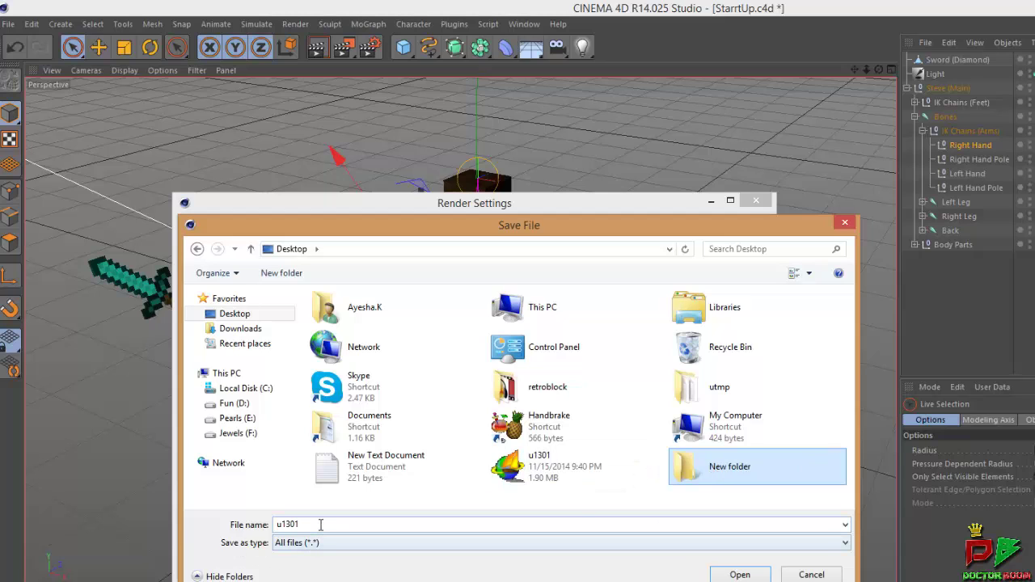
left_click(320, 524)
double_click(739, 477)
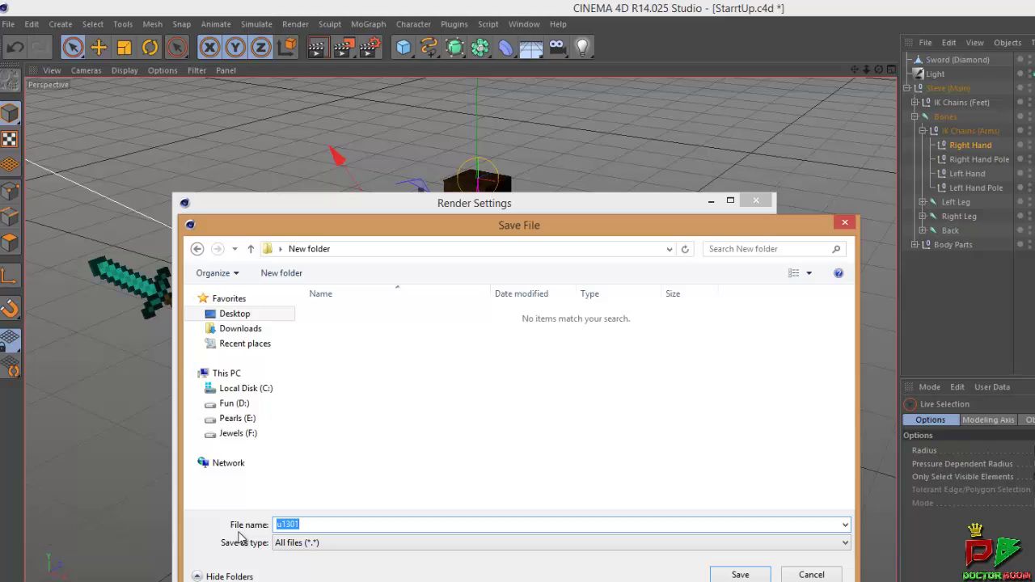
type("Tut")
left_click(732, 575)
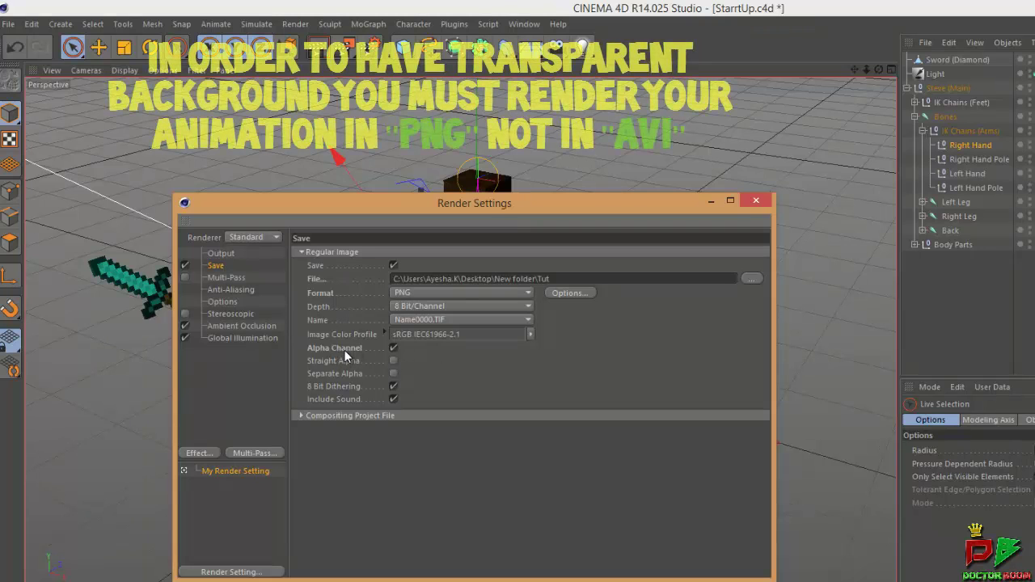
Keep PNG as the save format, close the render settings and render the animation to the Picture Viewer
left_click(426, 293)
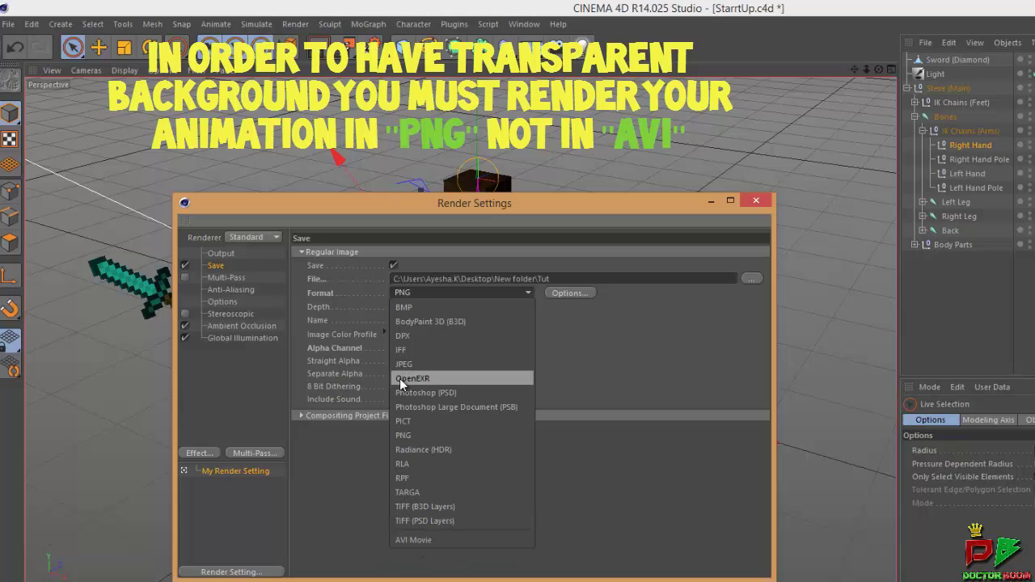
left_click(406, 433)
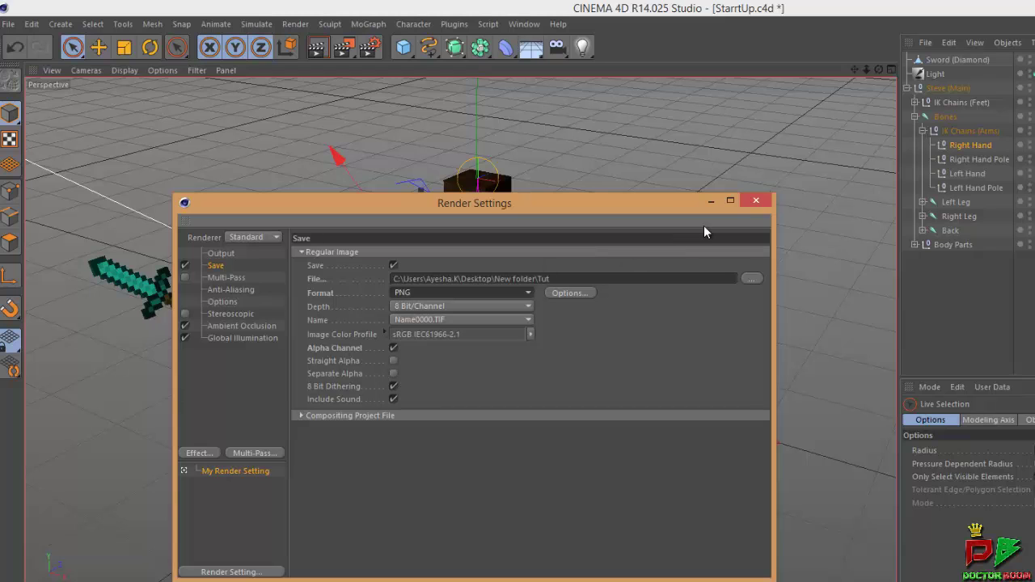
left_click(758, 202)
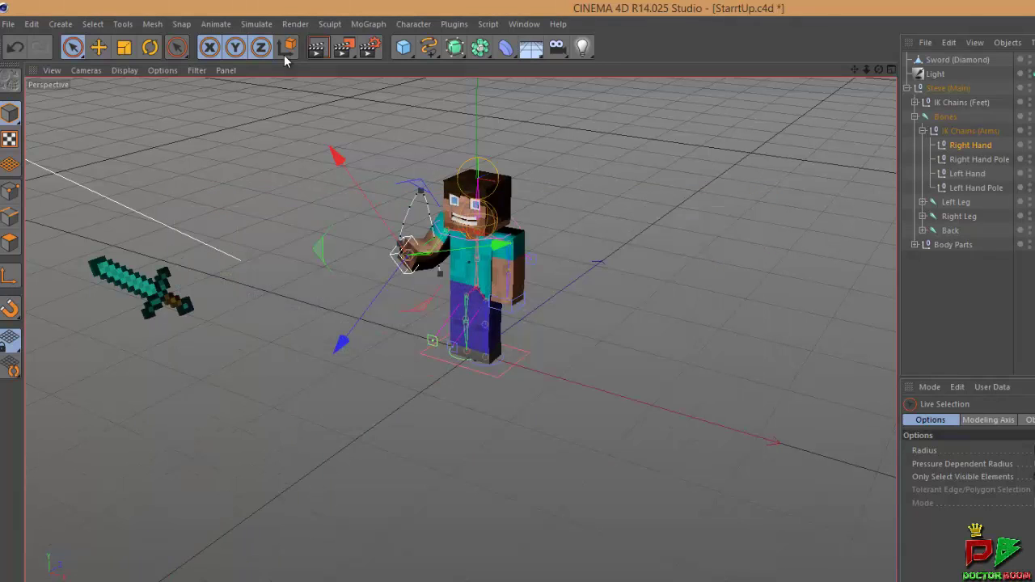
left_click(346, 49)
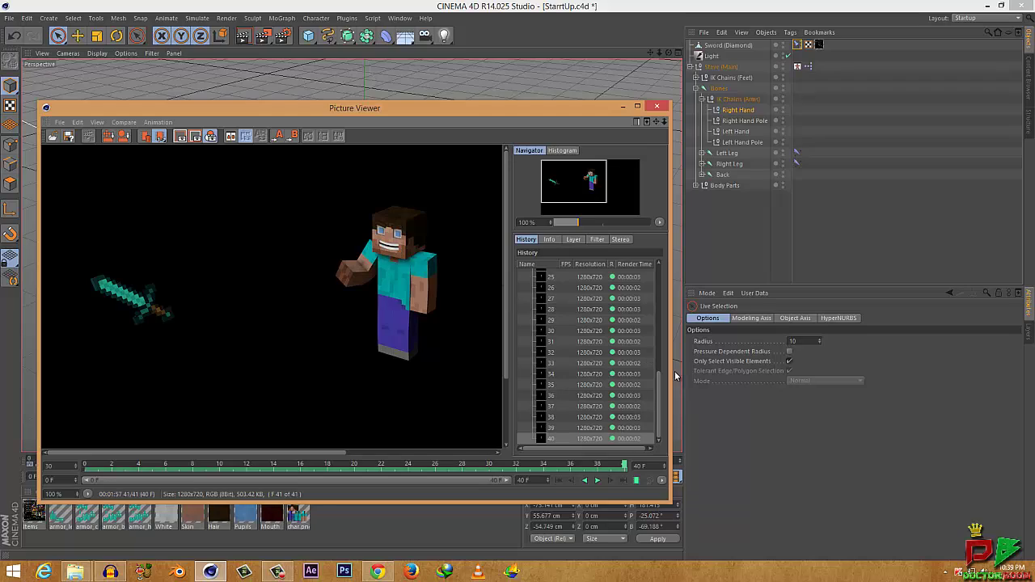
Minimize the render and scene windows, move New folder away from the other desktop icons and open it
left_click(622, 107)
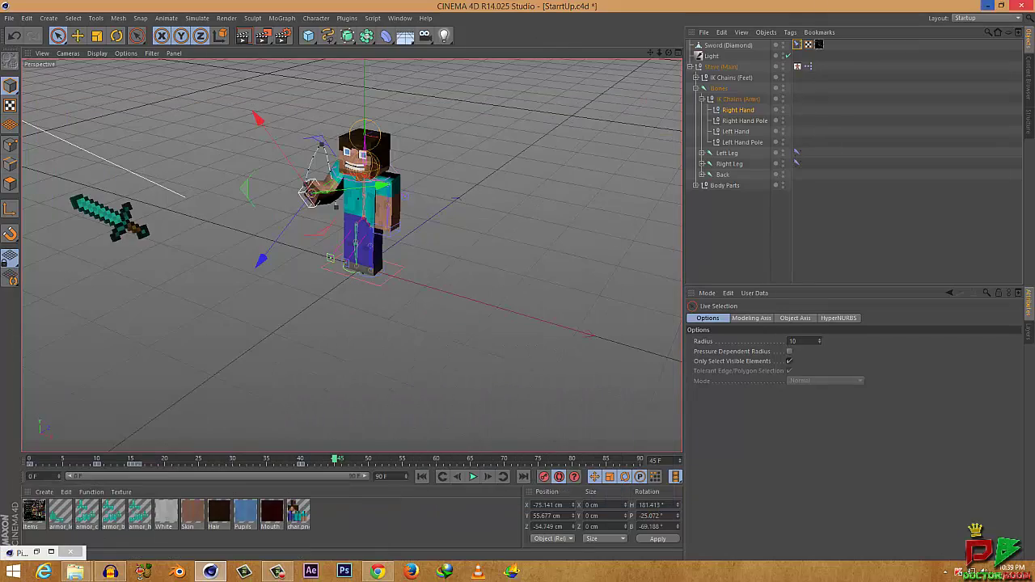
left_click(986, 4)
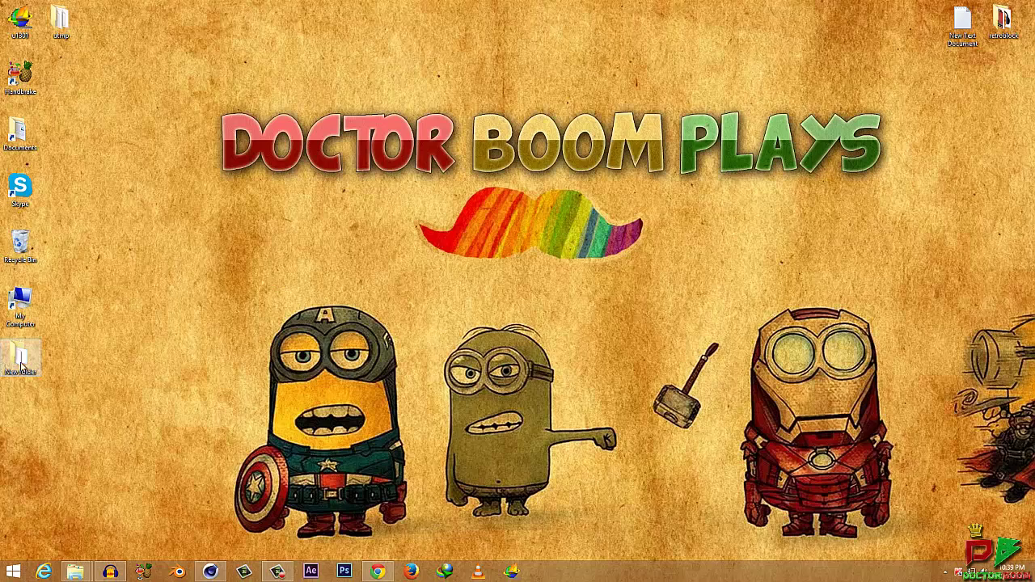
left_click_drag(20, 356, 229, 38)
double_click(229, 38)
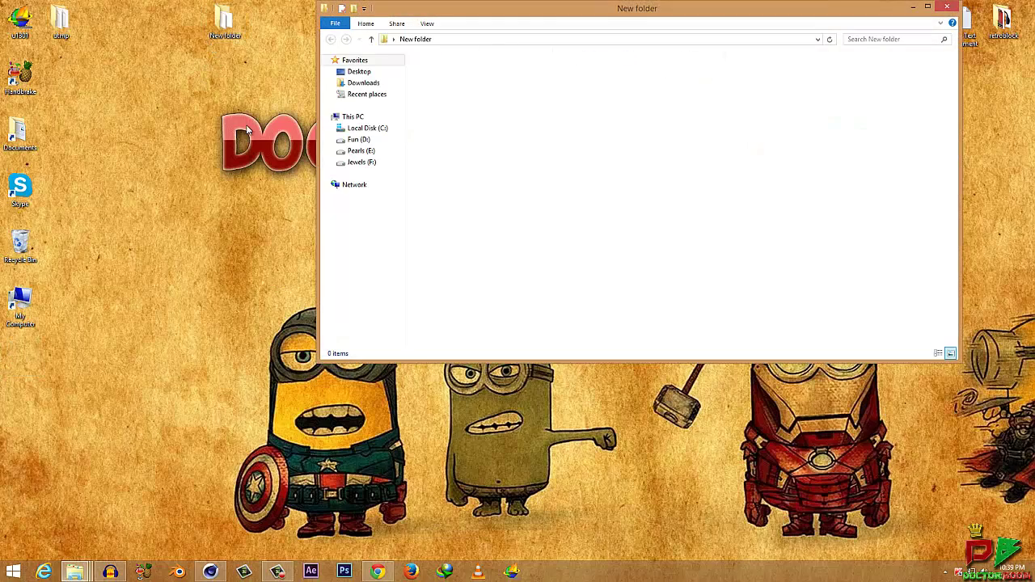
Open Tut0000 in Windows Photo Viewer and step forward through the rendered frames to check the sword throw
double_click(443, 73)
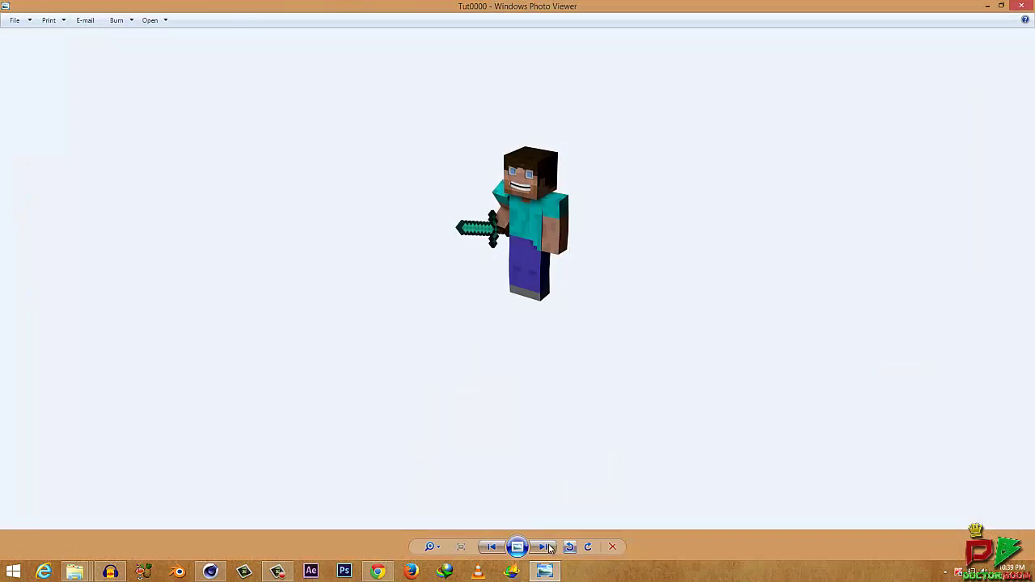
left_click(544, 547)
left_click(544, 547)
left_click(544, 548)
left_click(544, 548)
left_click(544, 547)
left_click(544, 547)
left_click(544, 547)
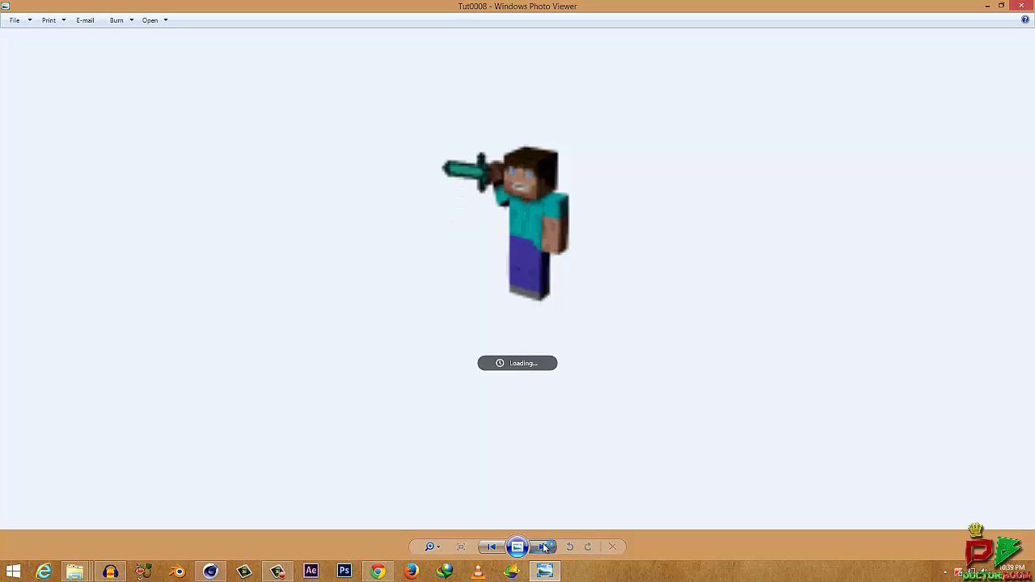
left_click(544, 547)
left_click(544, 547)
left_click(544, 547)
left_click(544, 548)
left_click(544, 547)
left_click(544, 547)
left_click(544, 547)
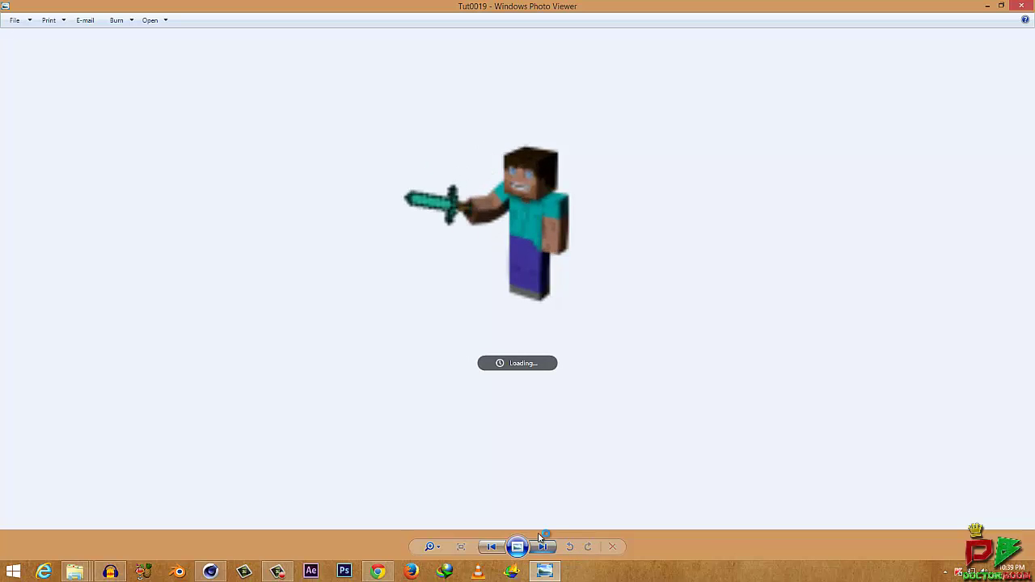
left_click(544, 548)
left_click(544, 547)
left_click(544, 547)
left_click(544, 548)
left_click(544, 547)
left_click(544, 547)
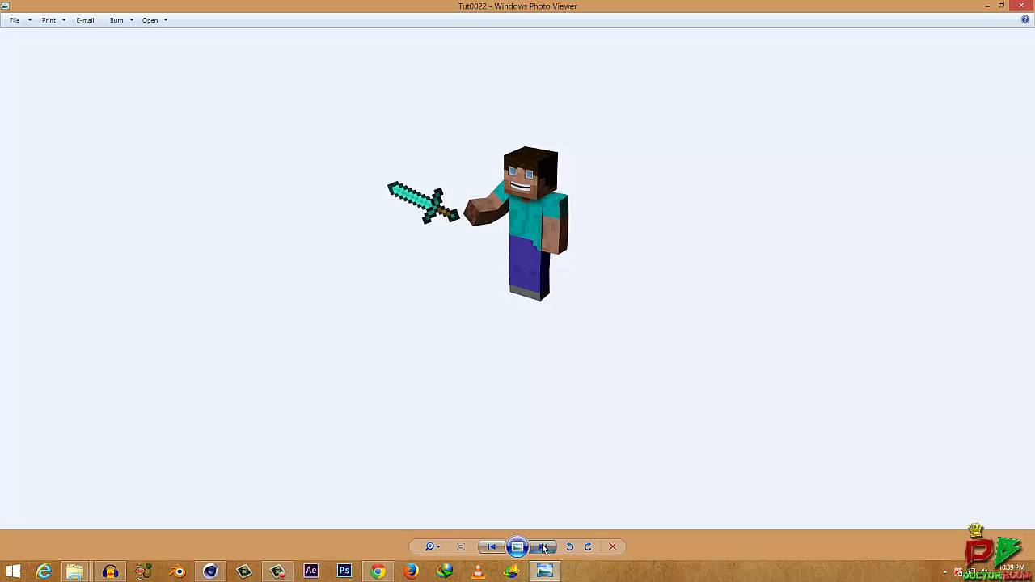
left_click(544, 547)
left_click(544, 547)
left_click(544, 547)
left_click(544, 547)
left_click(544, 547)
Shrink the photo viewer window, inspect frame Tut0029 up close and as a whole, and close the viewer
double_click(587, 10)
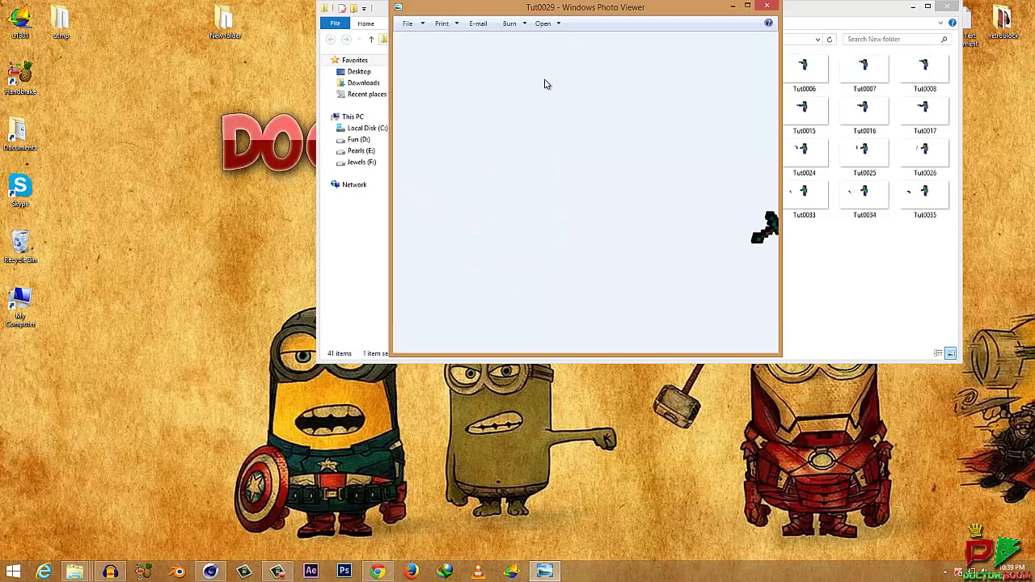
scroll(551, 281, "up", 2)
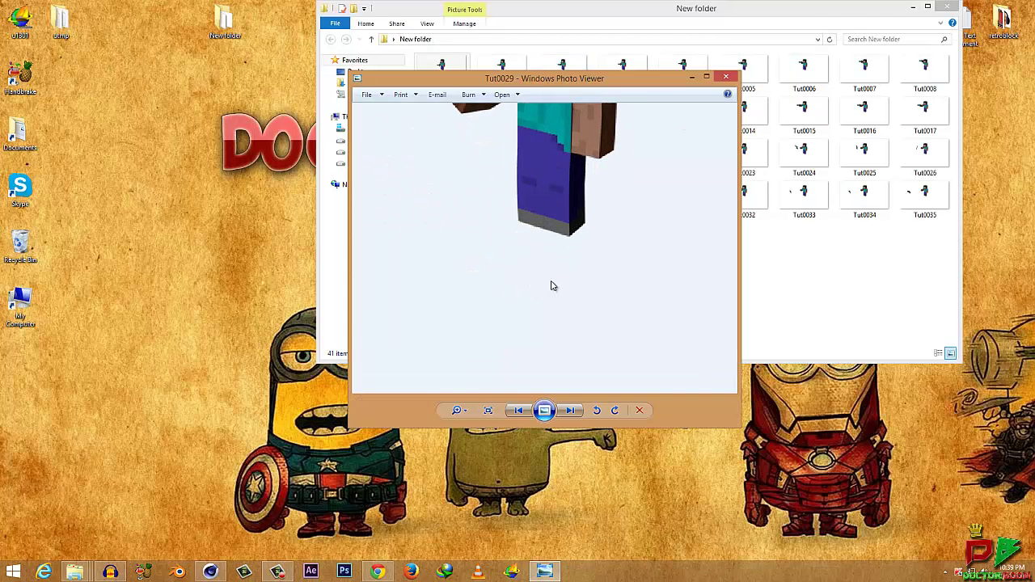
scroll(550, 286, "down", 2)
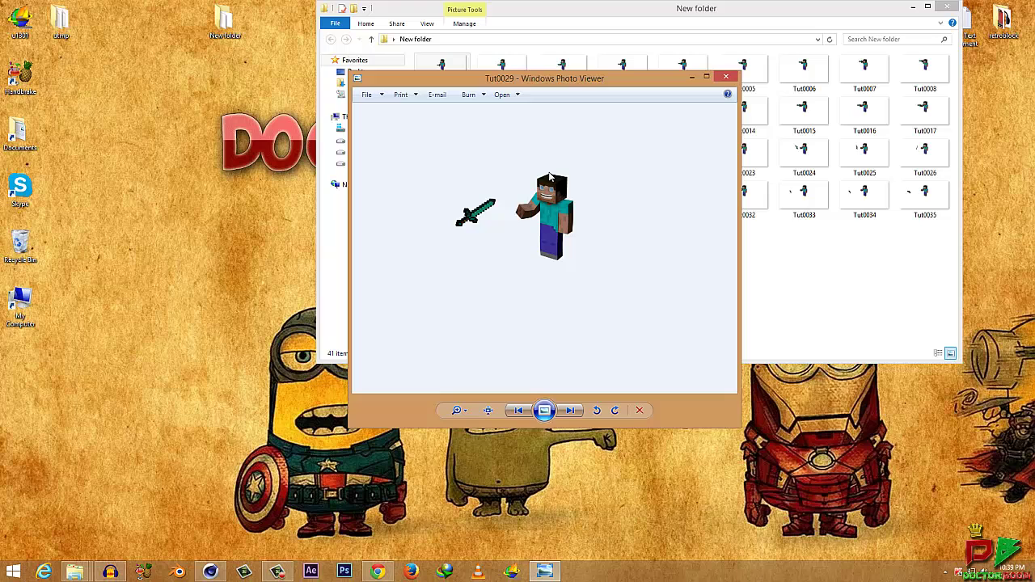
left_click(726, 77)
right_click(186, 315)
left_click(198, 360)
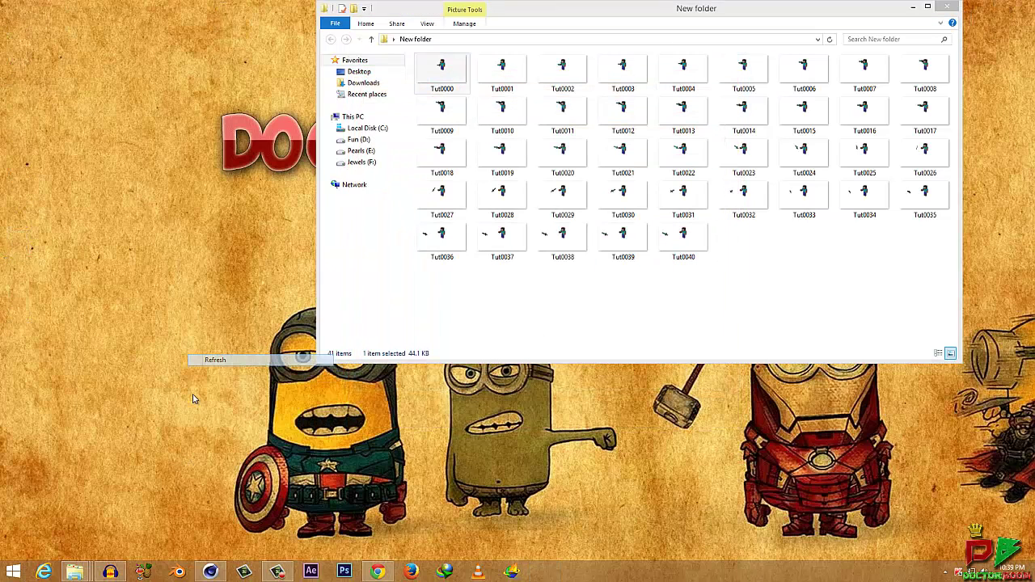
left_click_drag(652, 45, 621, 11)
left_click_drag(317, 10, 374, 26)
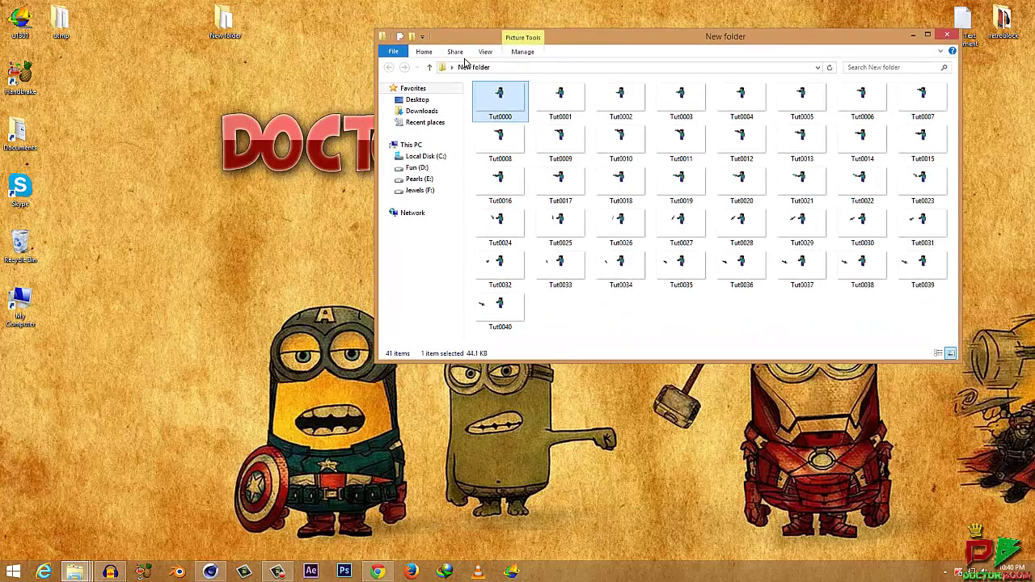
right_click(155, 305)
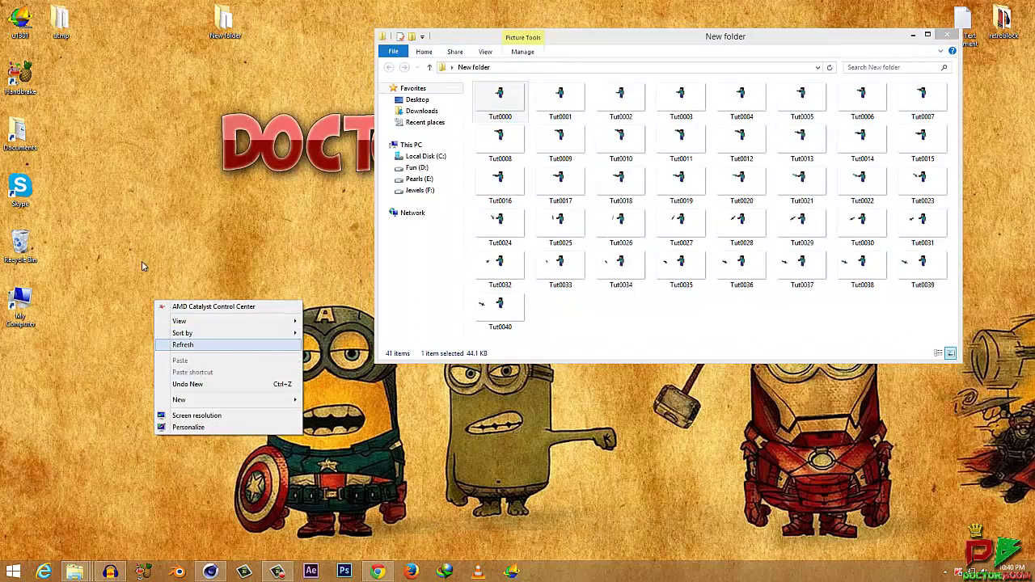
left_click(191, 346)
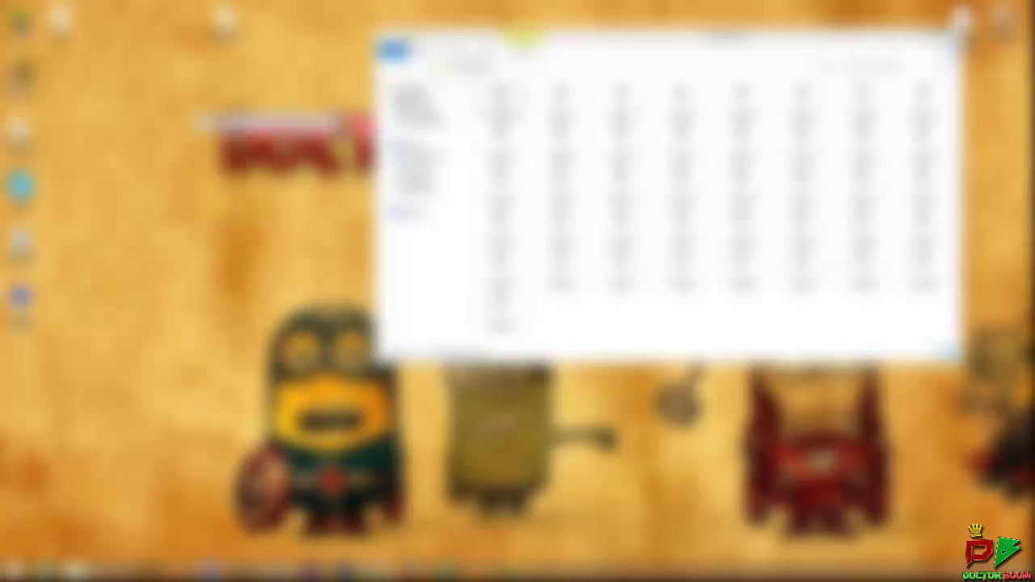